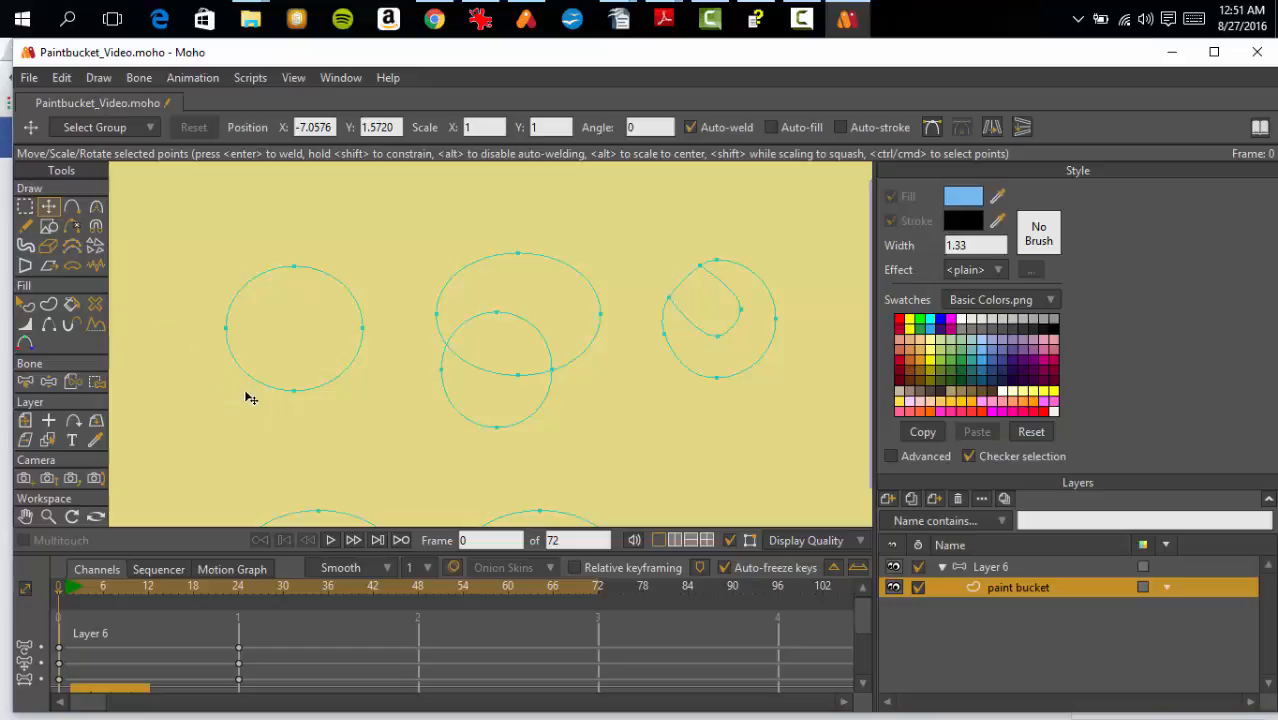
# Step: Fill the leftmost circle in light blue with the Paint Bucket, applying both fill and stroke
pyautogui.click(70, 305)
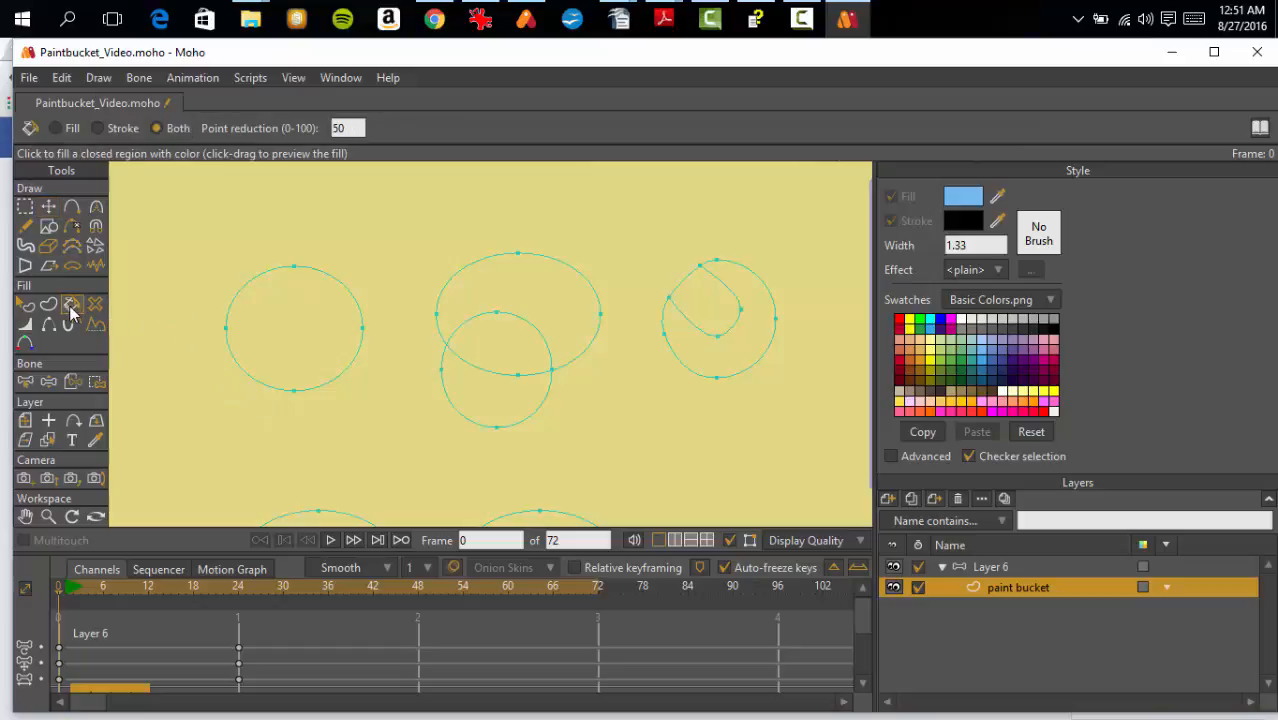
pyautogui.click(288, 340)
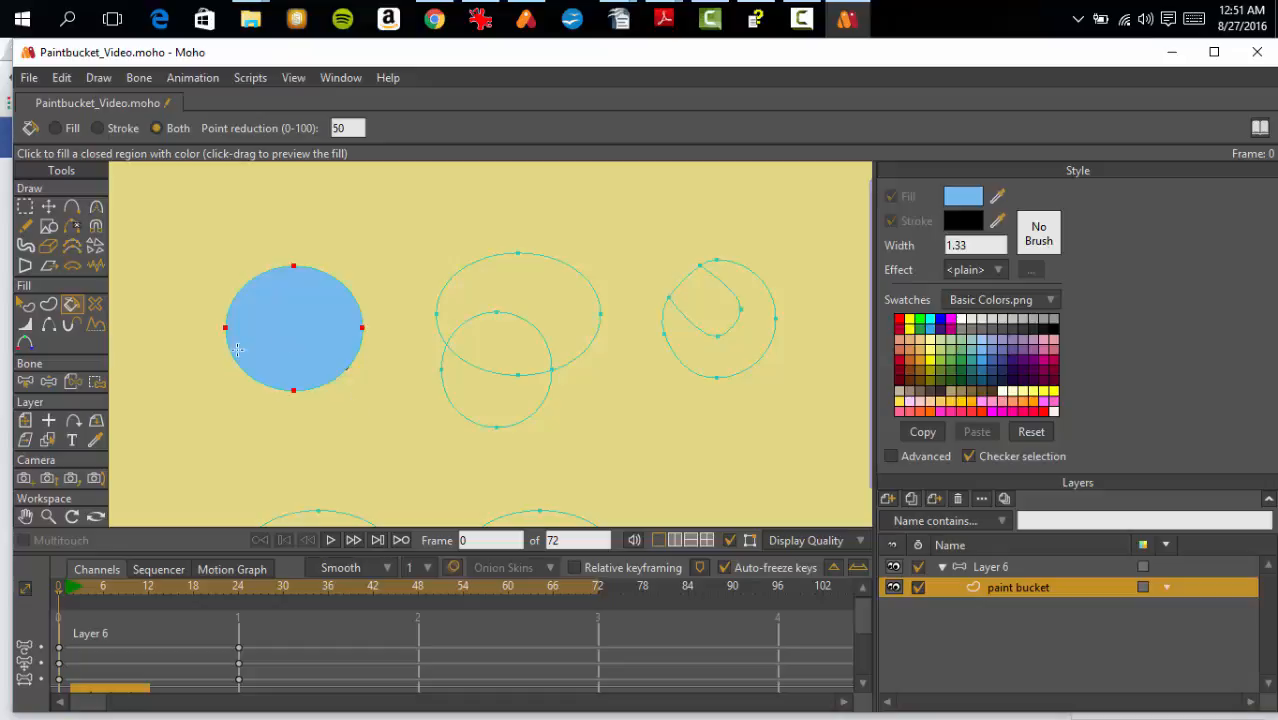
# Step: Fill only the lower crescent of the two overlapping outlines in light blue and inspect its edges
pyautogui.click(510, 410)
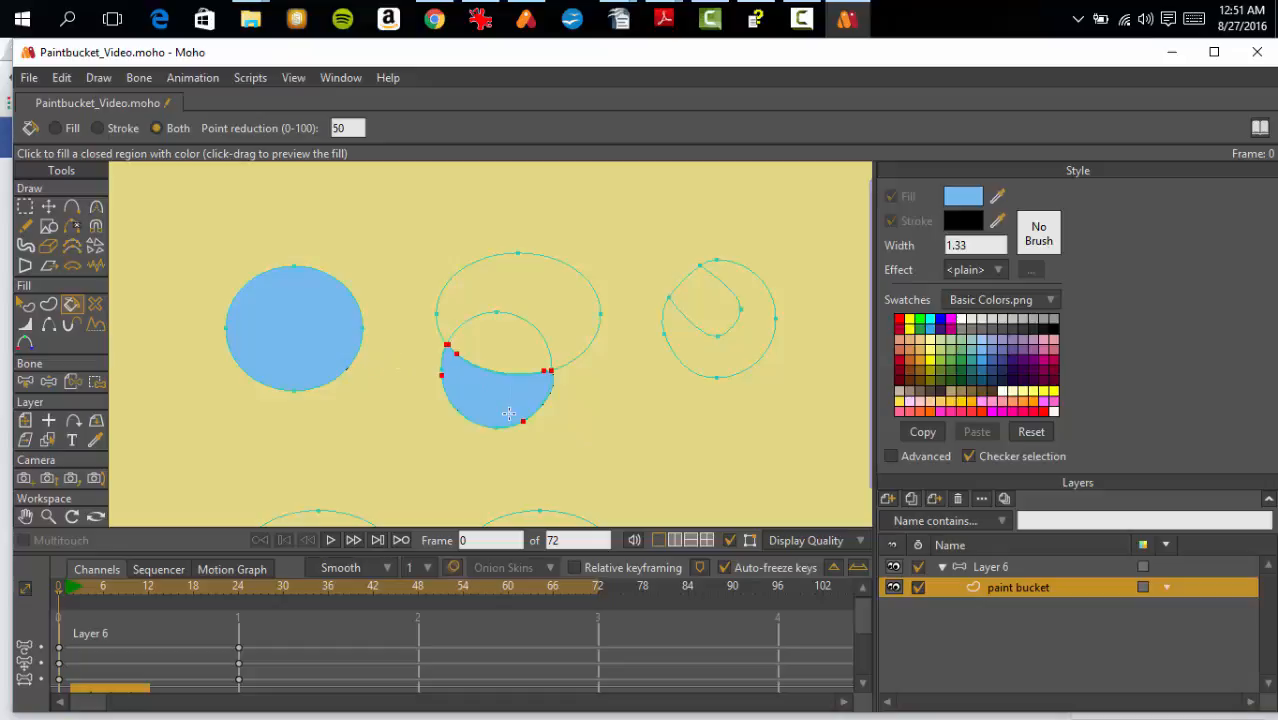
pyautogui.scroll(3, 570, 415)
pyautogui.moveTo(566, 410); pyautogui.dragTo(548, 322)
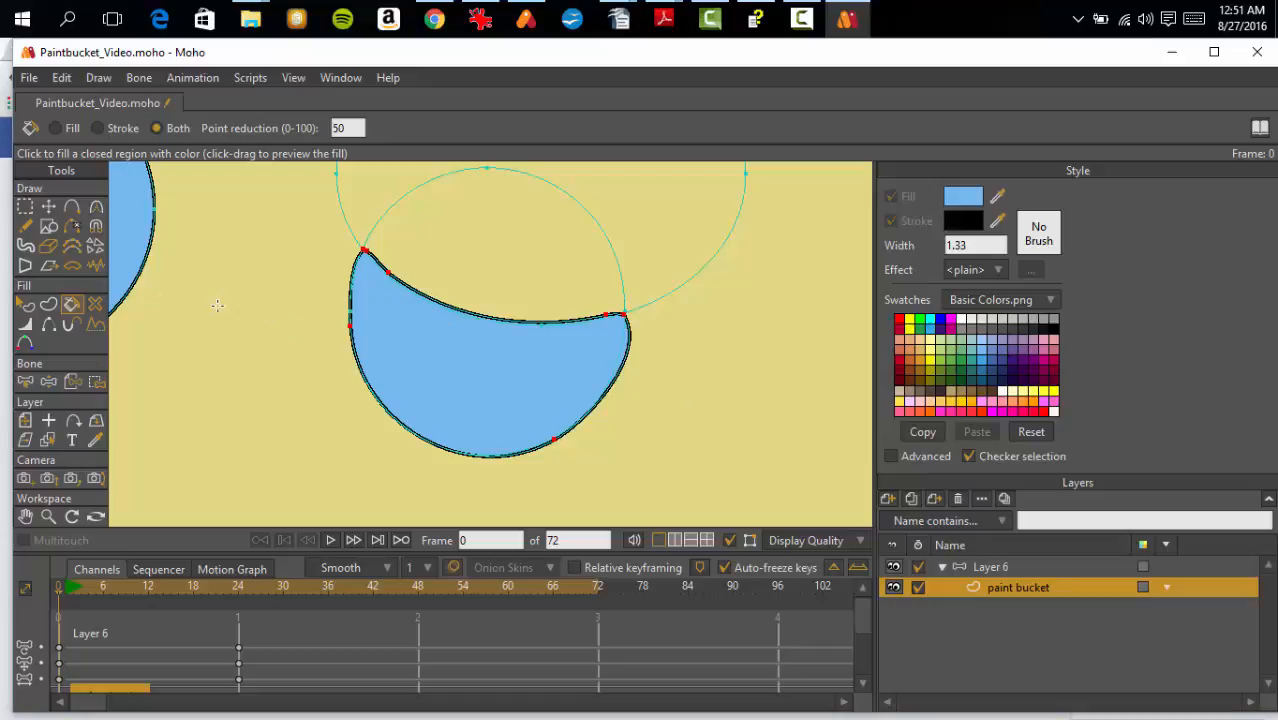
pyautogui.scroll(1, 271, 267)
pyautogui.scroll(-3, 271, 267)
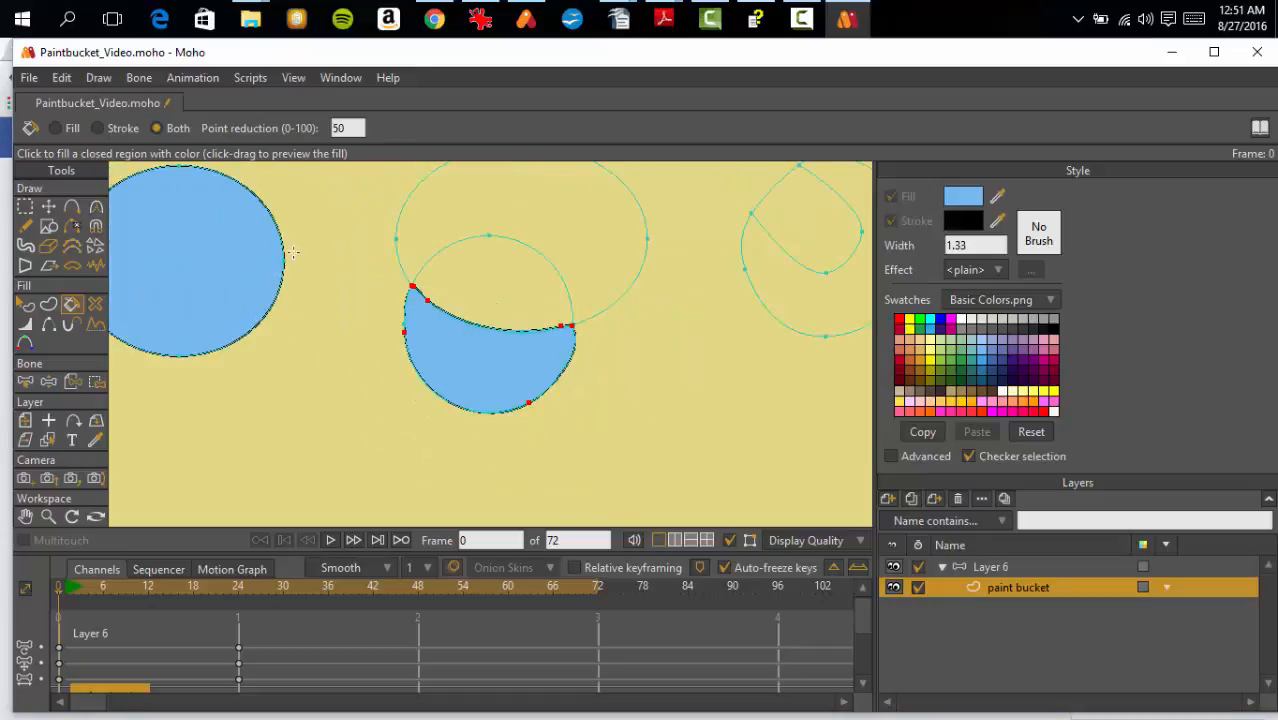
pyautogui.moveTo(317, 237); pyautogui.dragTo(316, 285)
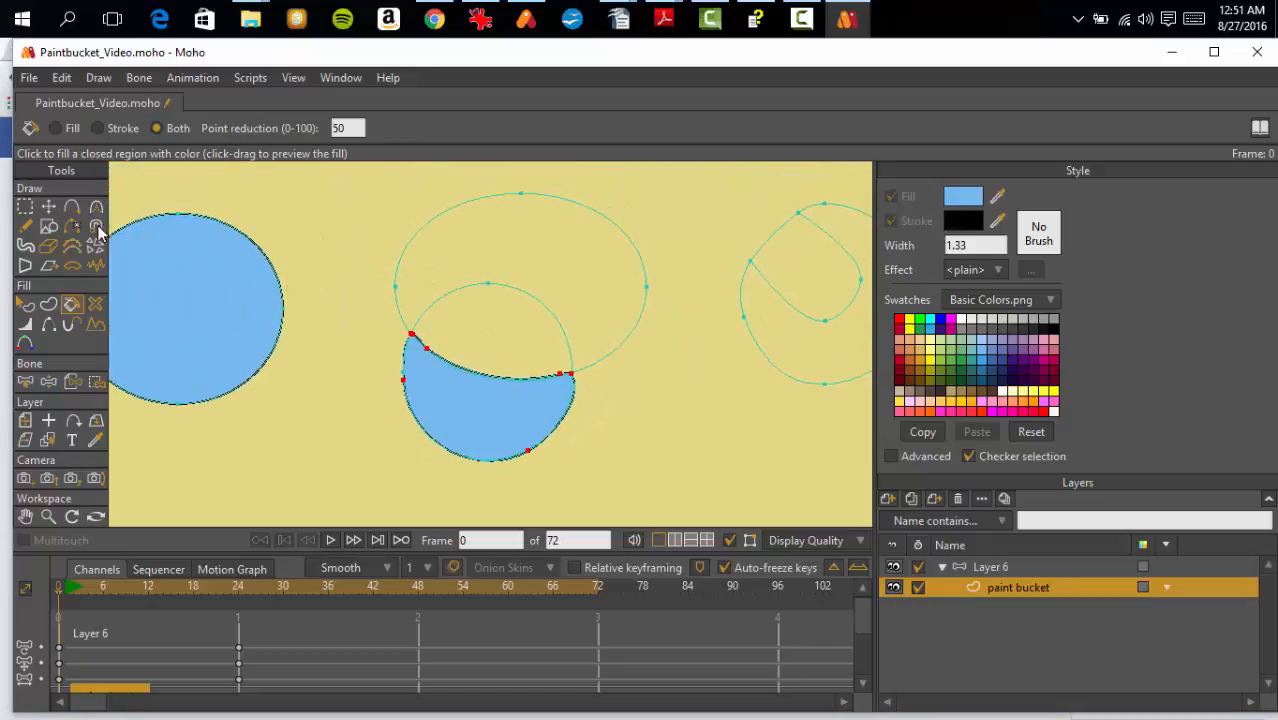
# Step: Move the blue crescent down and away from the overlapping outlines, and delete its points
pyautogui.click(48, 206)
pyautogui.moveTo(493, 405); pyautogui.dragTo(334, 477)
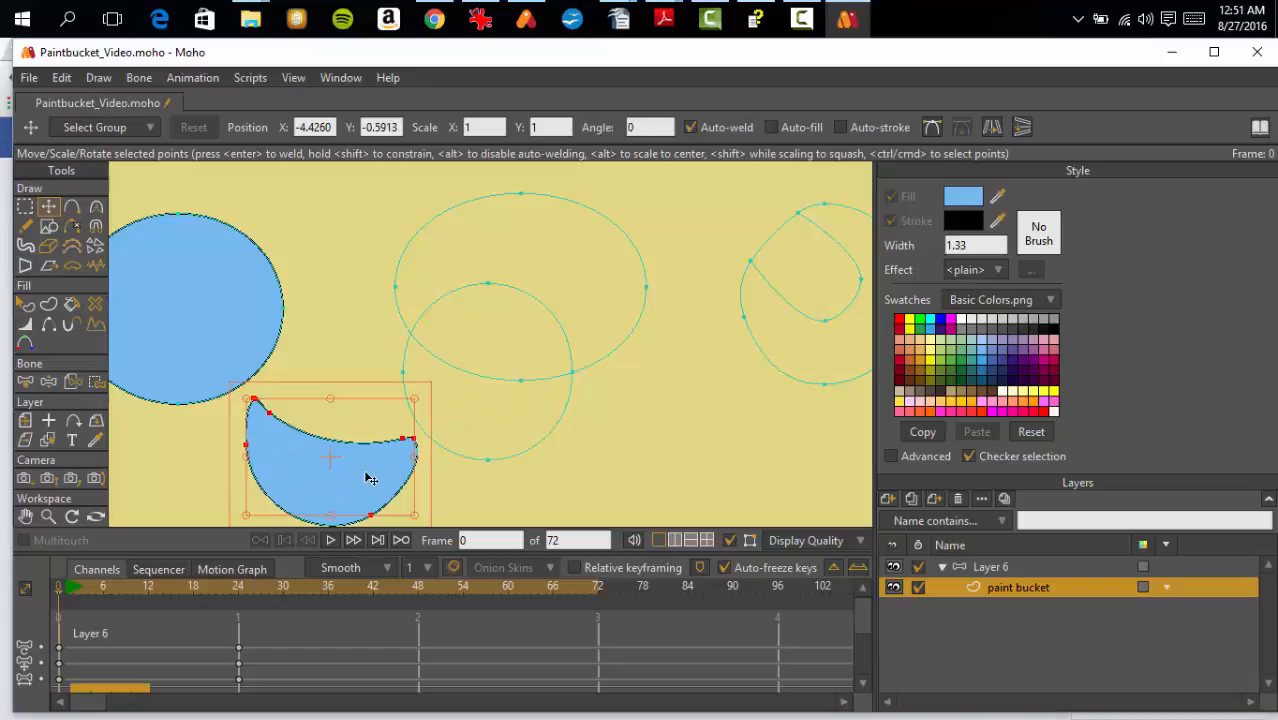
pyautogui.moveTo(366, 474); pyautogui.dragTo(356, 475)
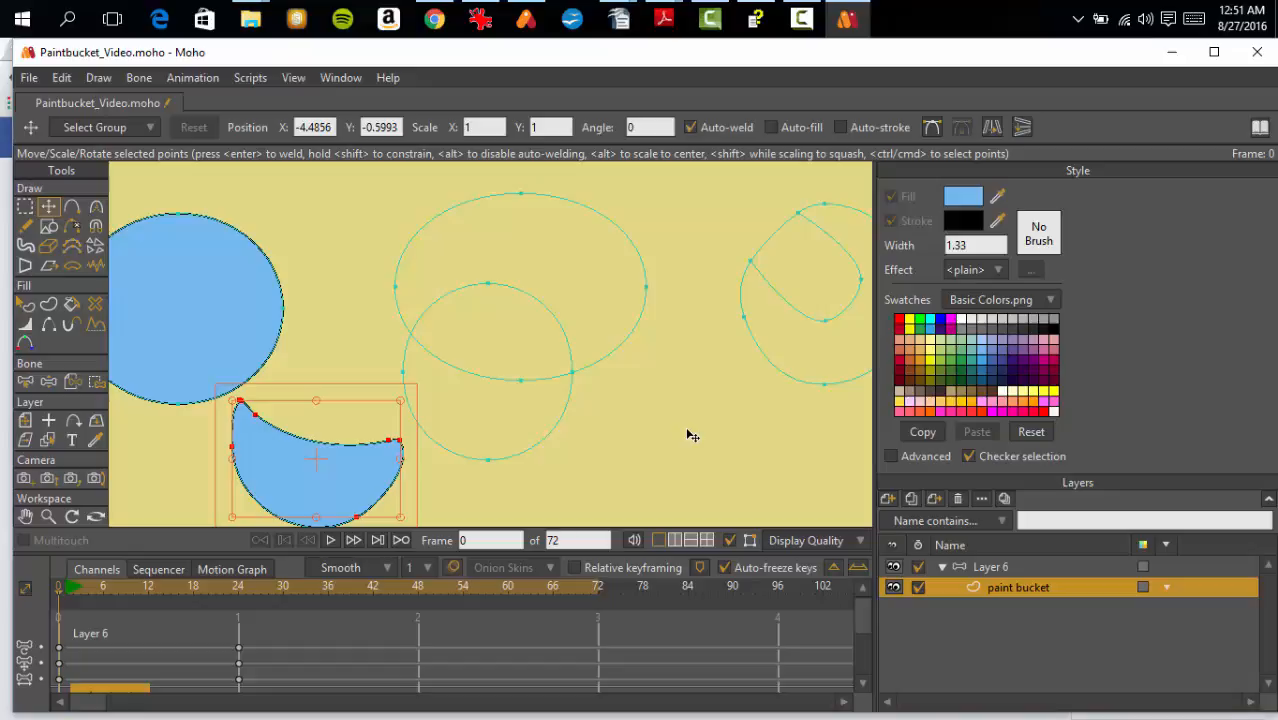
pyautogui.press('Delete')
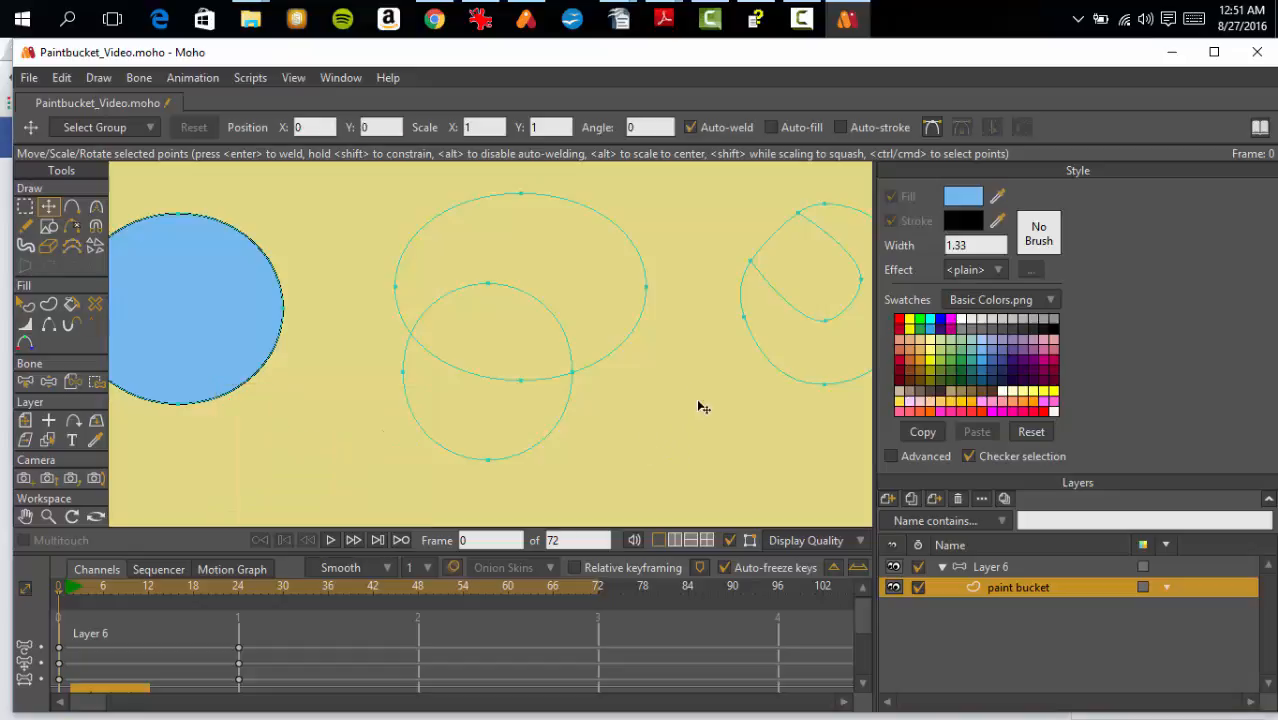
# Step: Fill the entire small circle of the overlapping pair in light blue and the entire larger oval in pink
pyautogui.moveTo(692, 389); pyautogui.dragTo(657, 400)
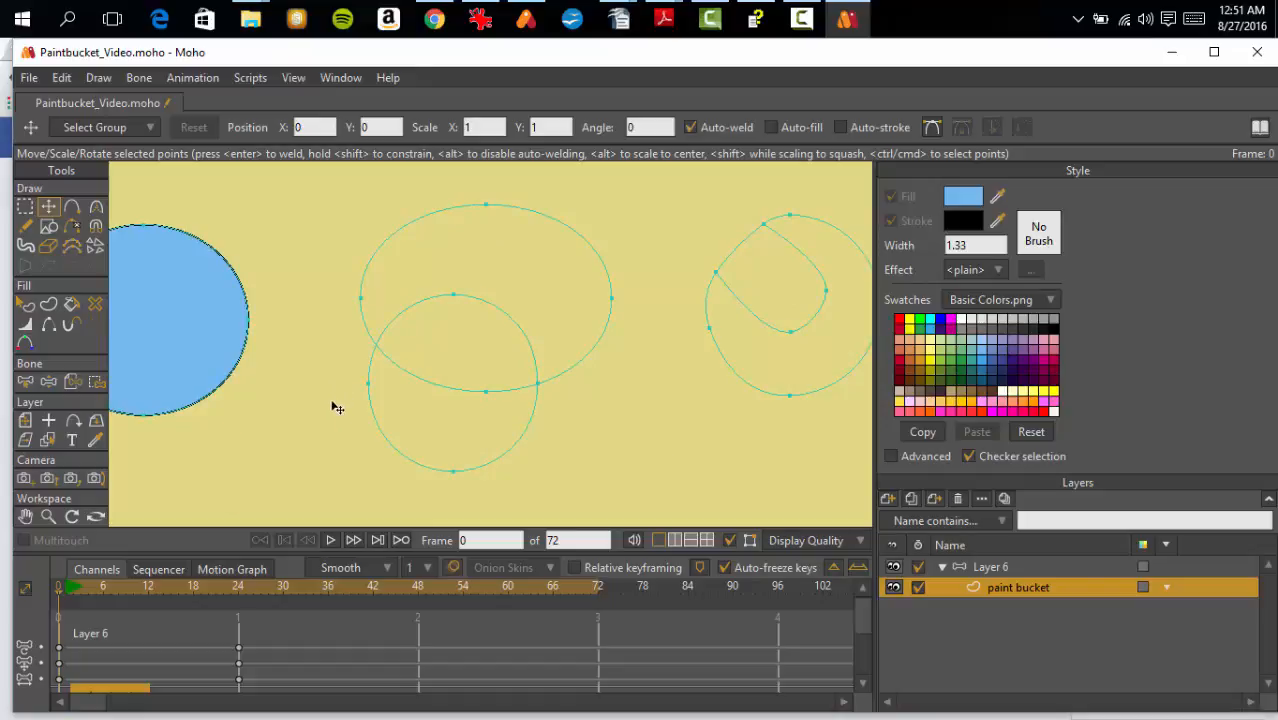
pyautogui.click(71, 306)
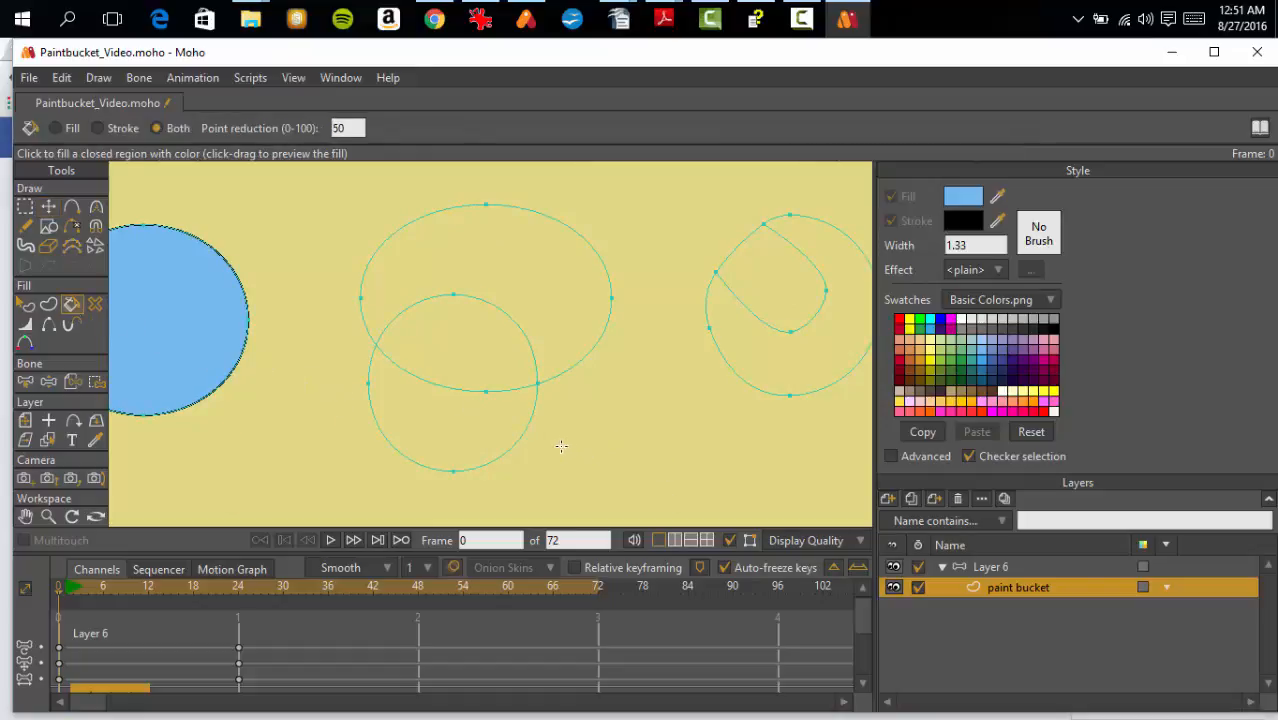
pyautogui.click(505, 456)
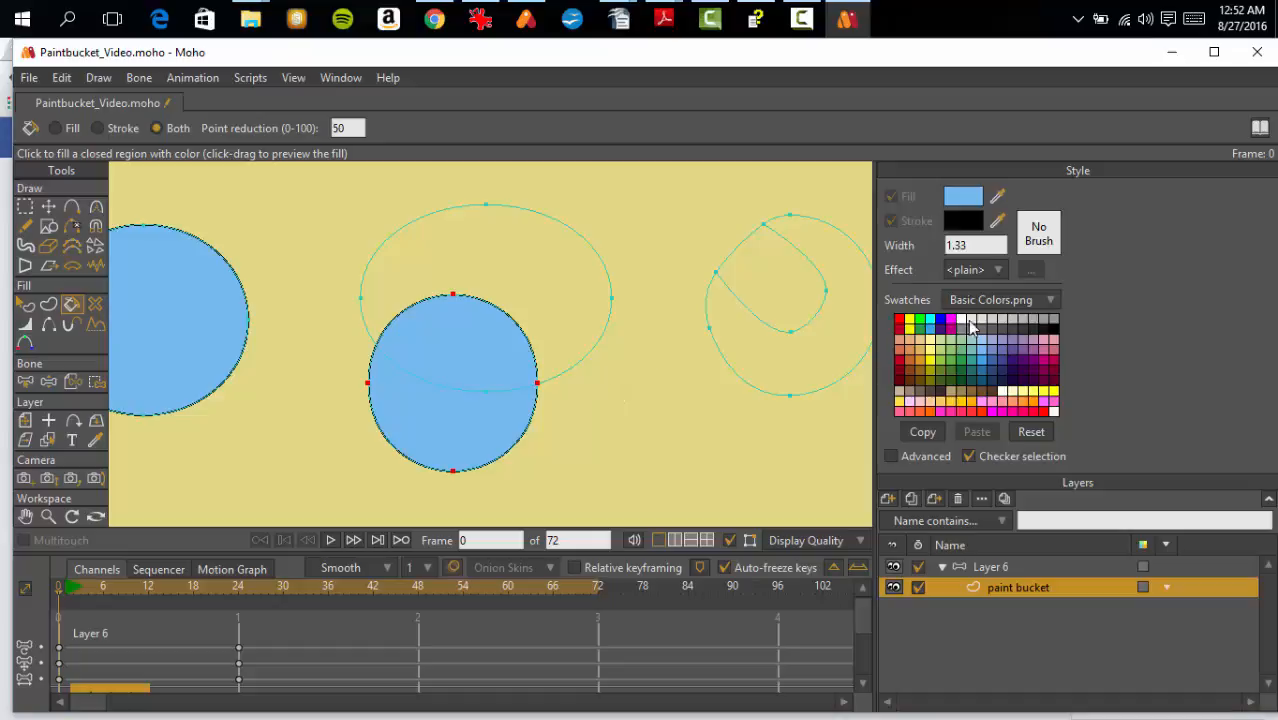
pyautogui.click(1040, 342)
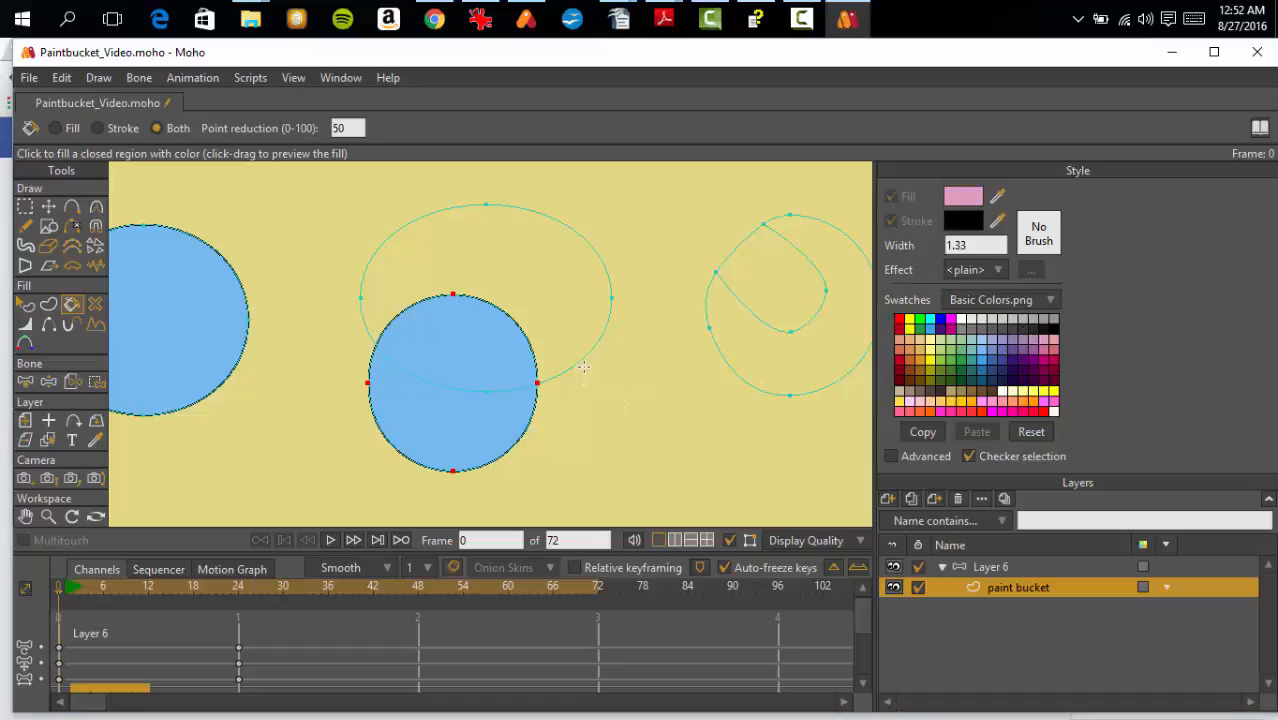
pyautogui.click(581, 358)
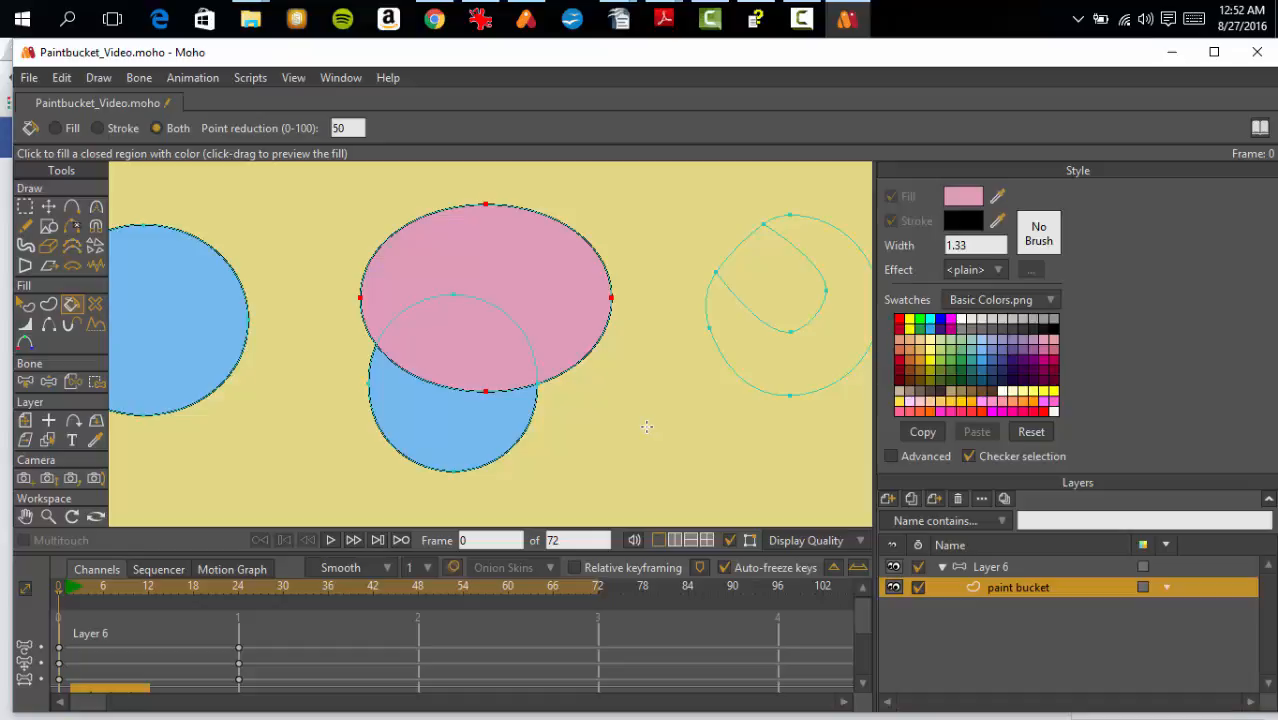
# Step: Fill the whole rightmost circle in pink and the notch-shaped region inside it in blue
pyautogui.moveTo(647, 427); pyautogui.dragTo(542, 424)
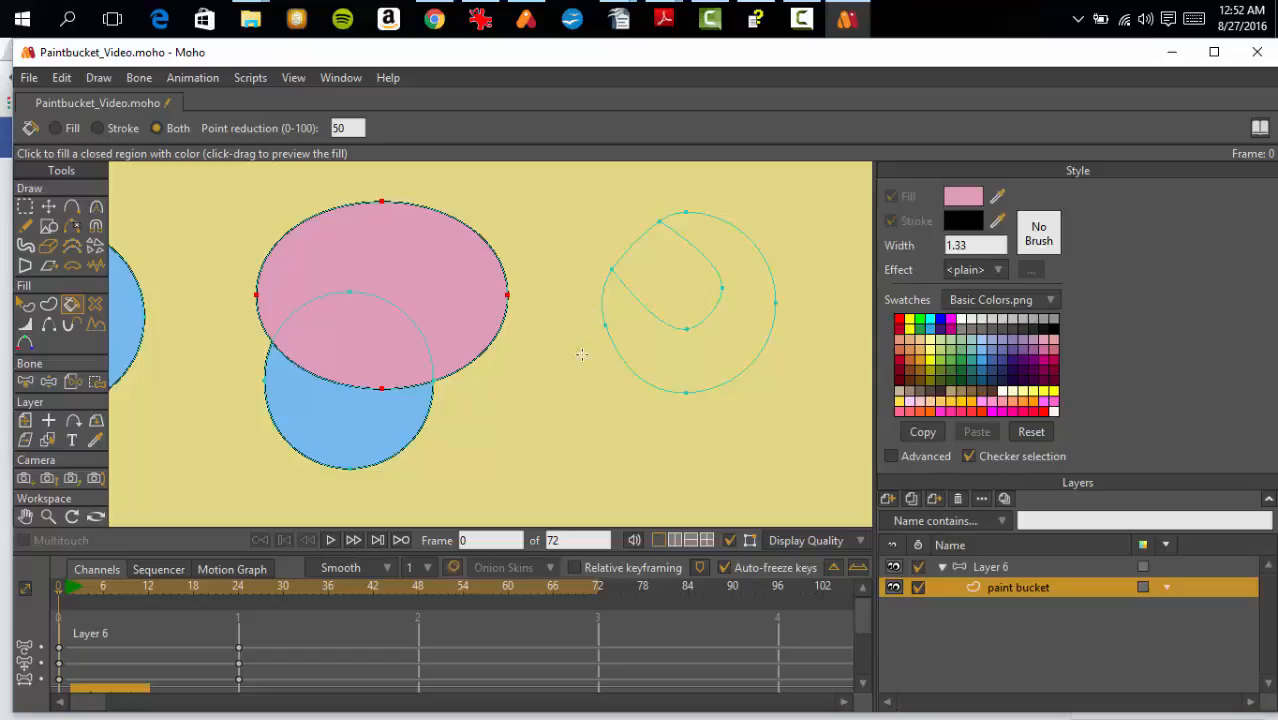
pyautogui.moveTo(582, 378); pyautogui.dragTo(498, 397)
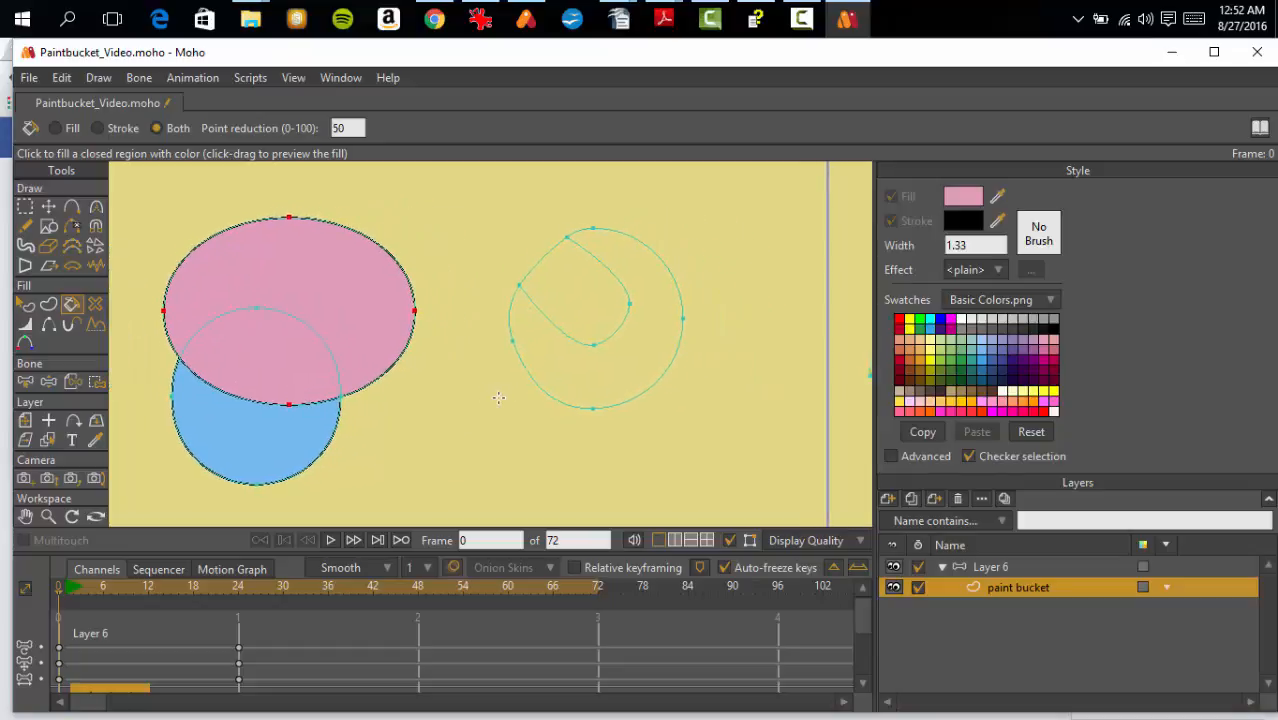
pyautogui.click(668, 372)
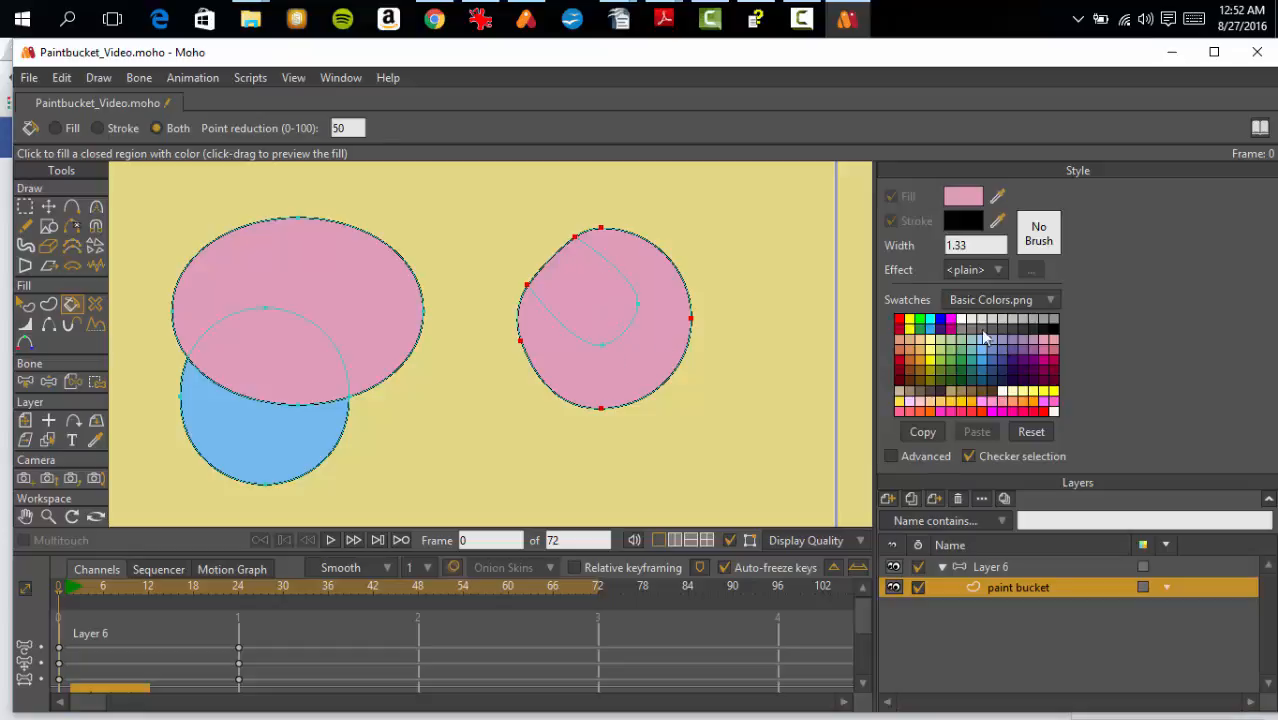
pyautogui.click(1024, 346)
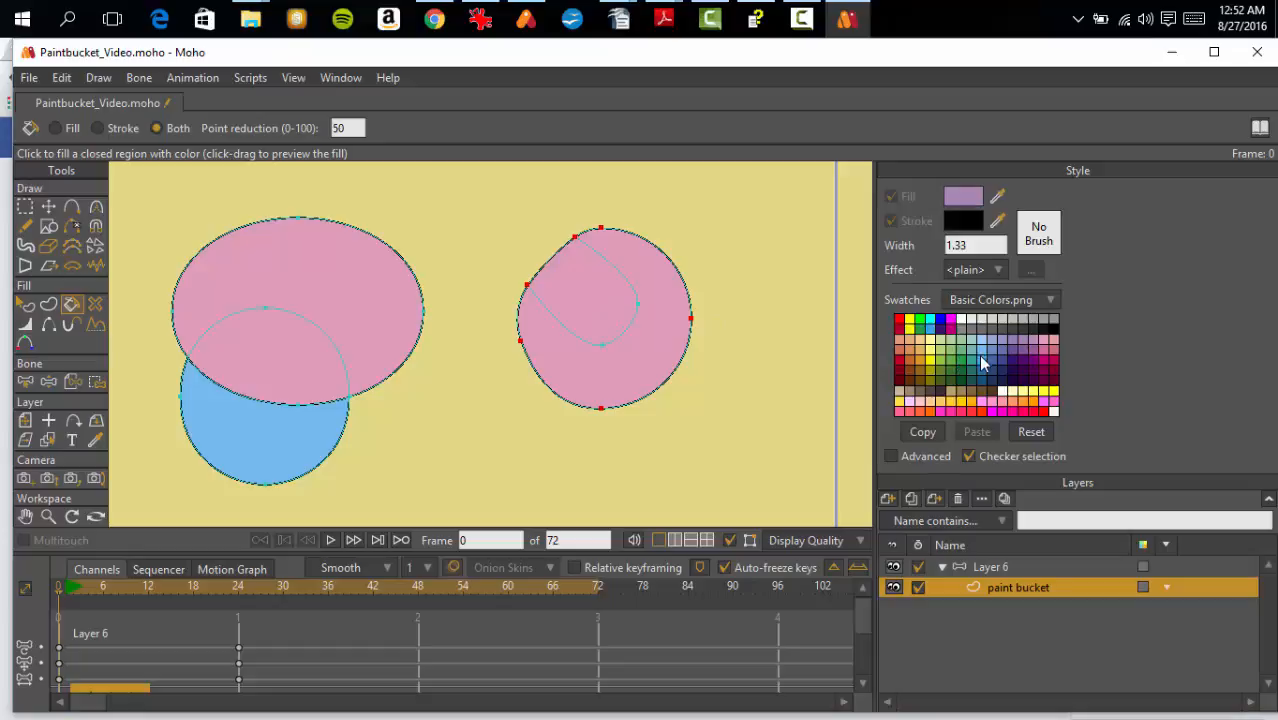
pyautogui.click(981, 357)
pyautogui.click(620, 317)
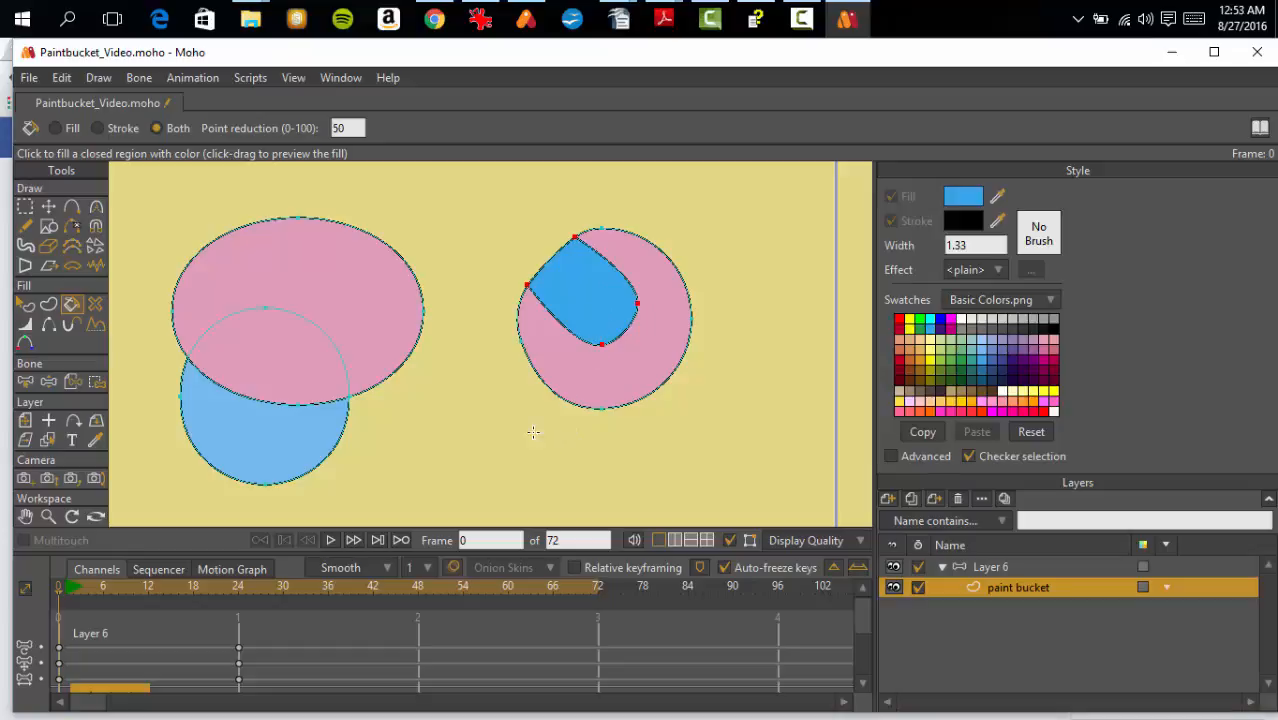
# Step: Delete the blue notch shape and the pink circle shape, keeping the rightmost circle's outlines
pyautogui.click(95, 304)
pyautogui.click(563, 297)
pyautogui.click(614, 345)
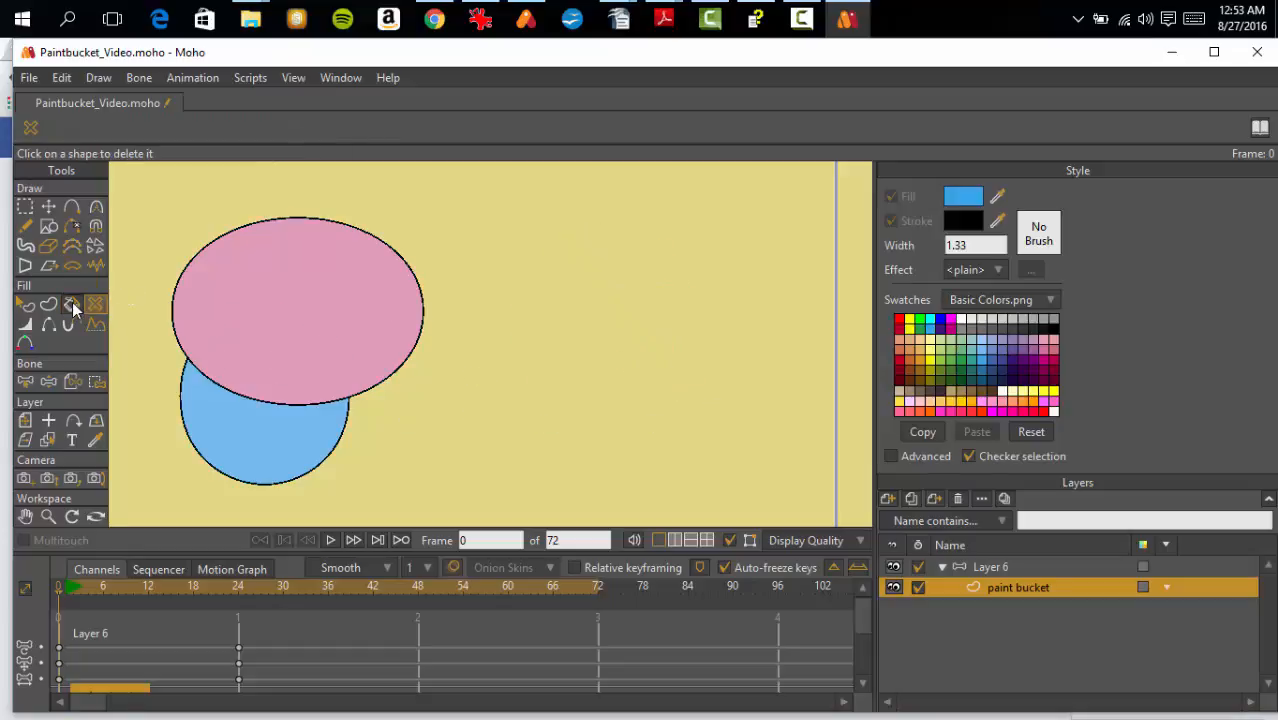
# Step: Add a point on the rightmost circle's edge, midway between the two corners where the notch curve joins
pyautogui.click(48, 206)
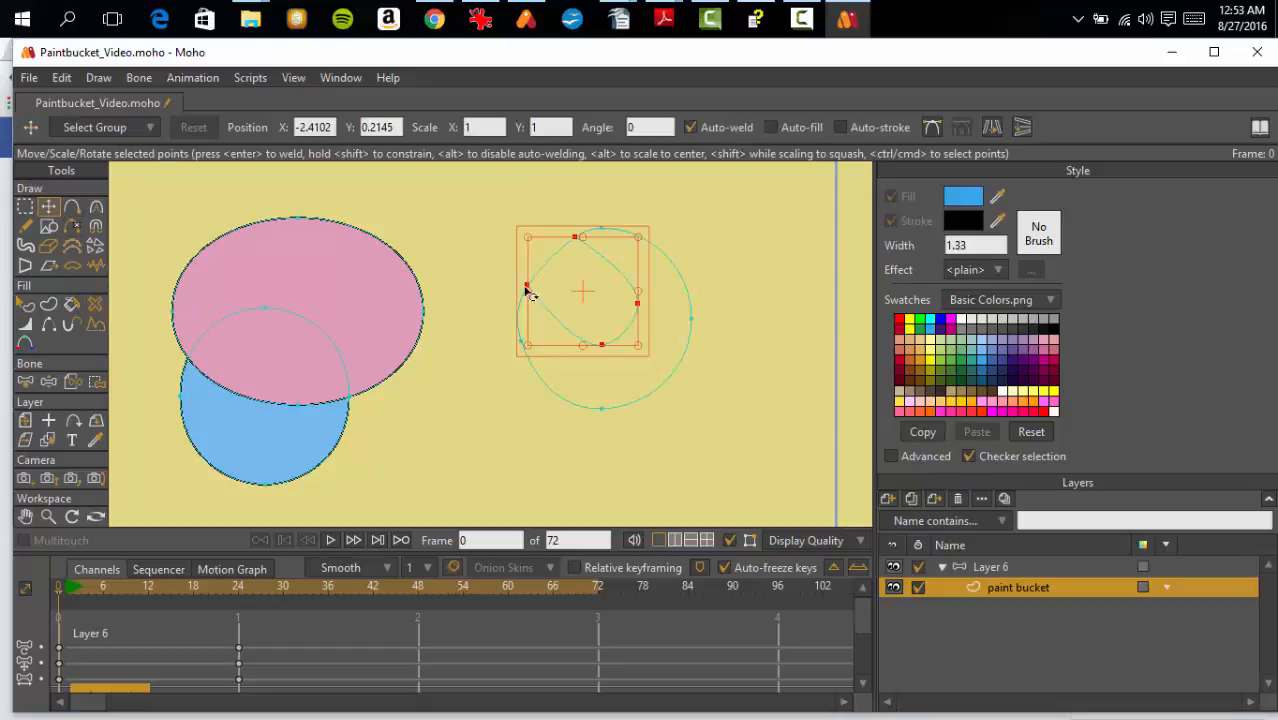
pyautogui.click(718, 285)
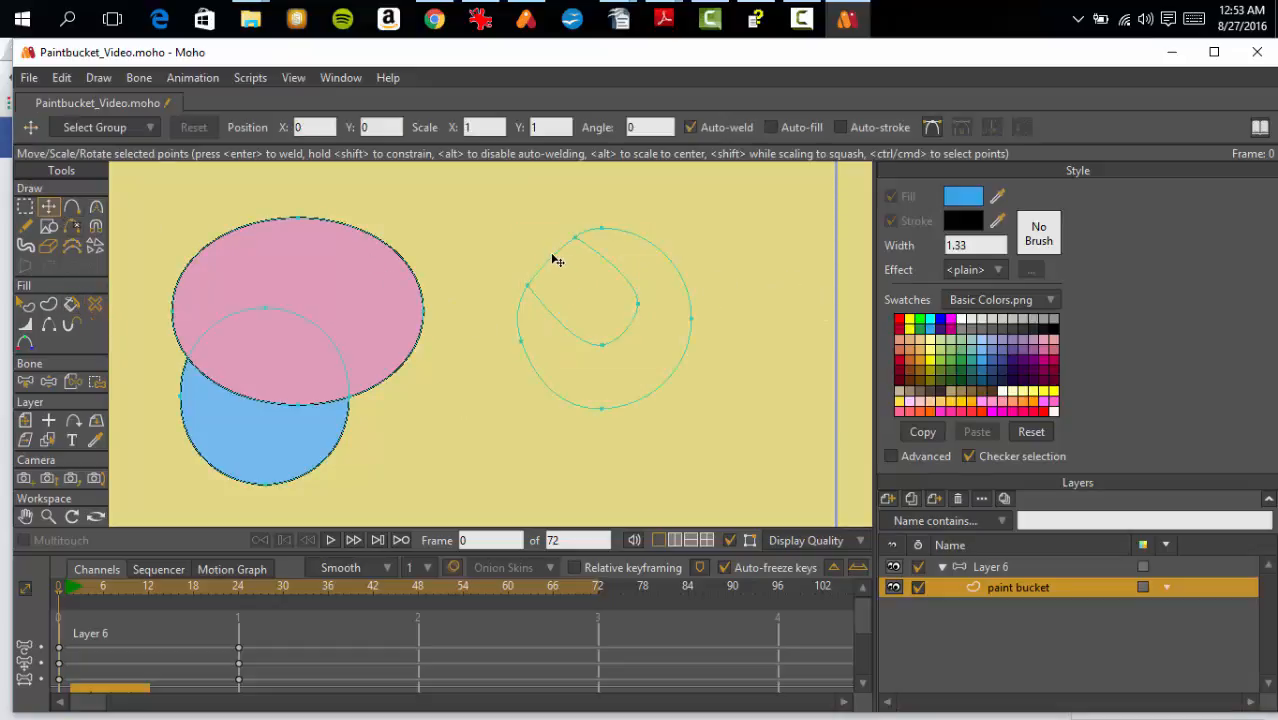
pyautogui.click(71, 206)
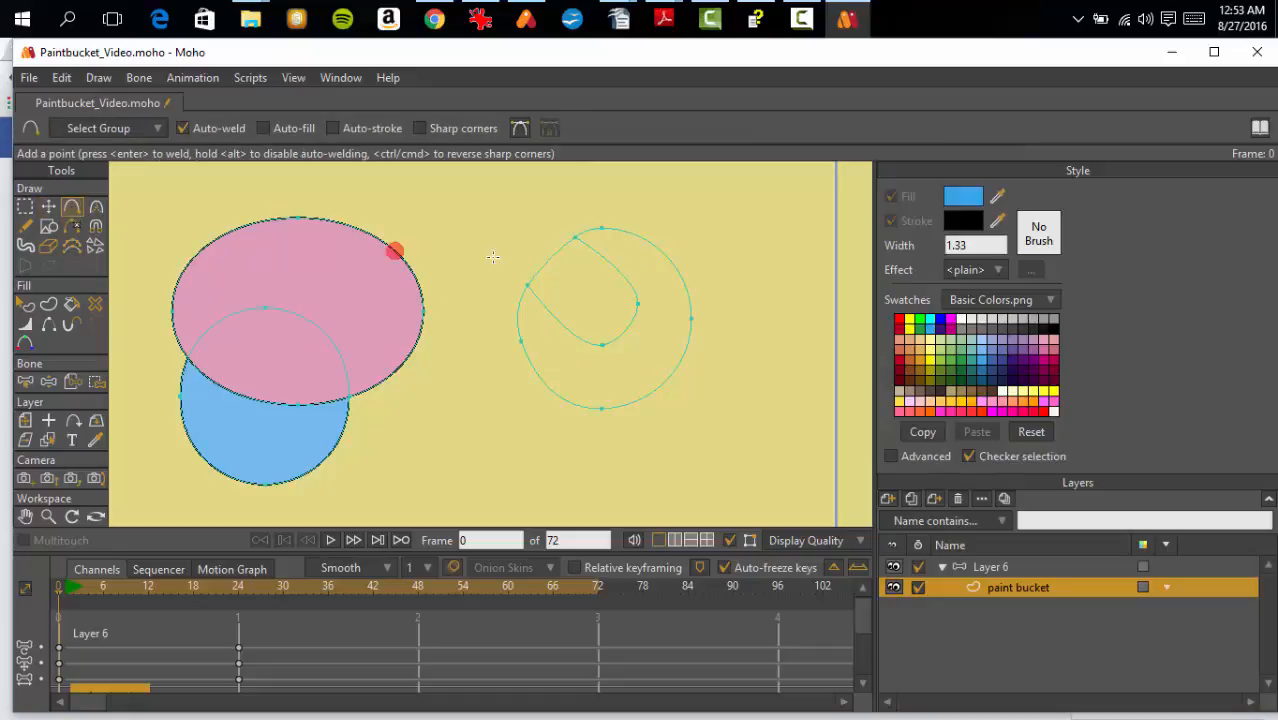
pyautogui.click(549, 259)
# Step: Fill the rightmost circle's region around the notch in blue and the notch region in green
pyautogui.click(70, 306)
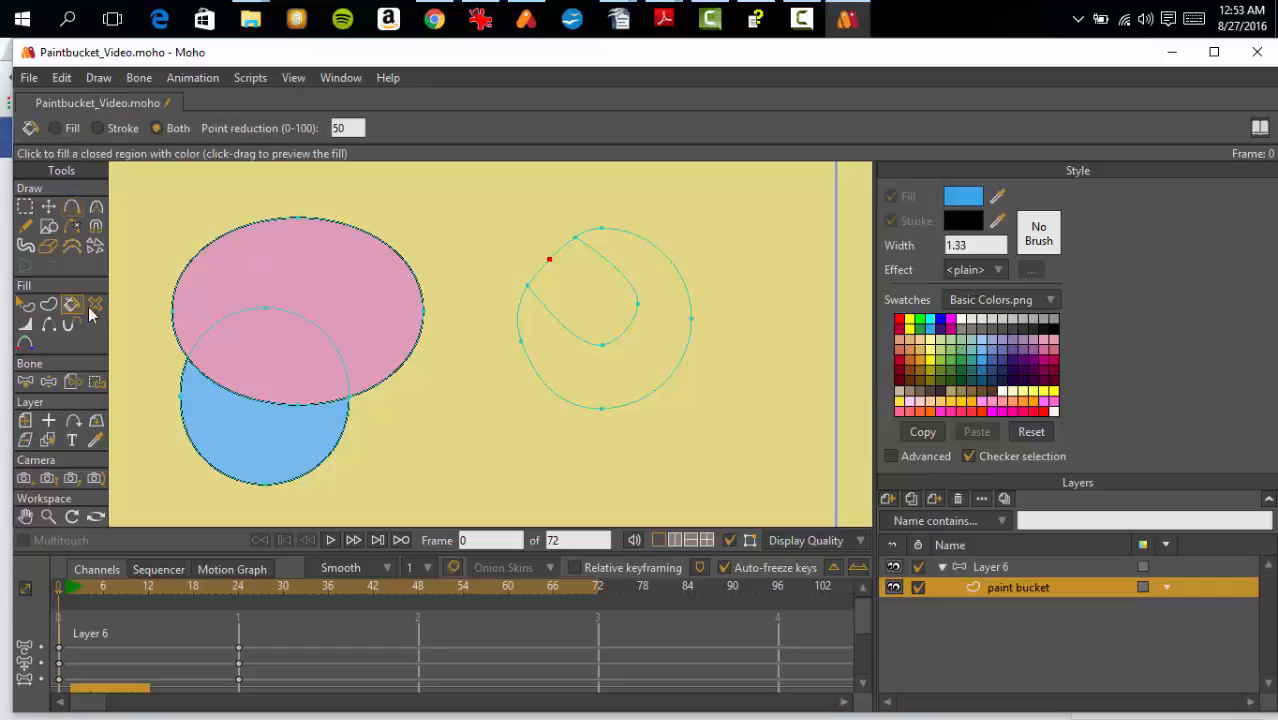
pyautogui.click(635, 389)
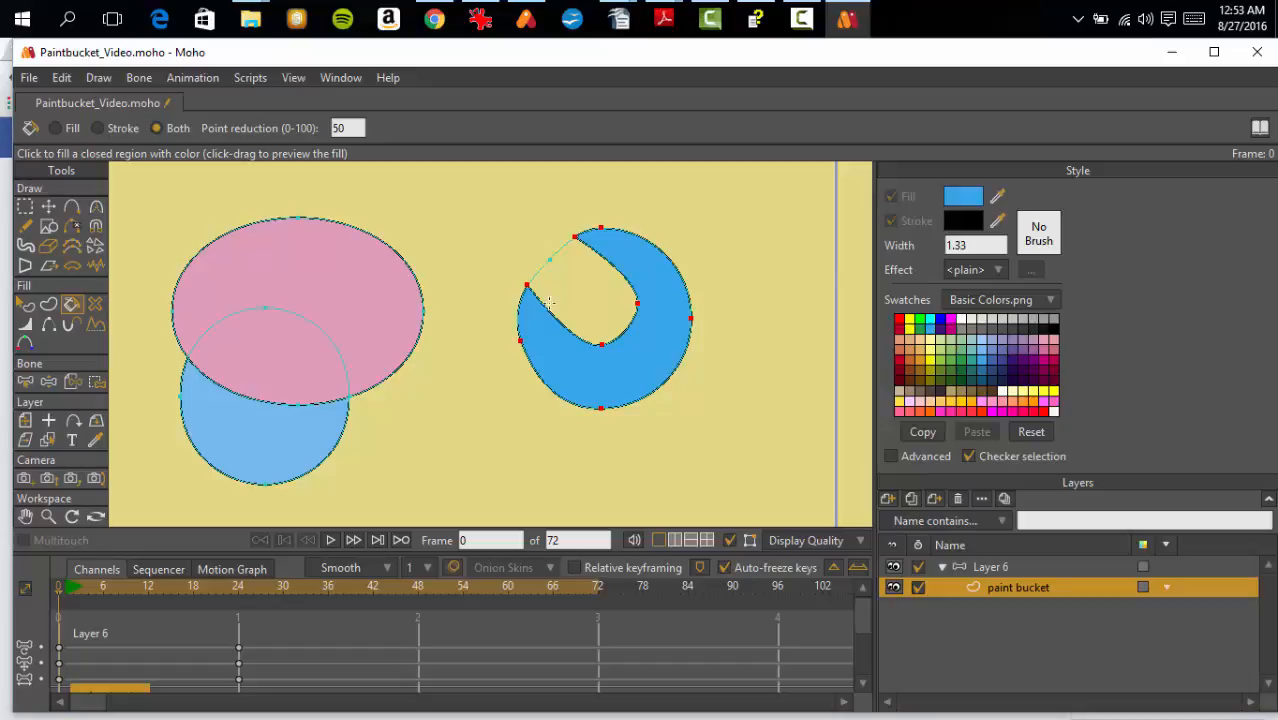
pyautogui.click(961, 362)
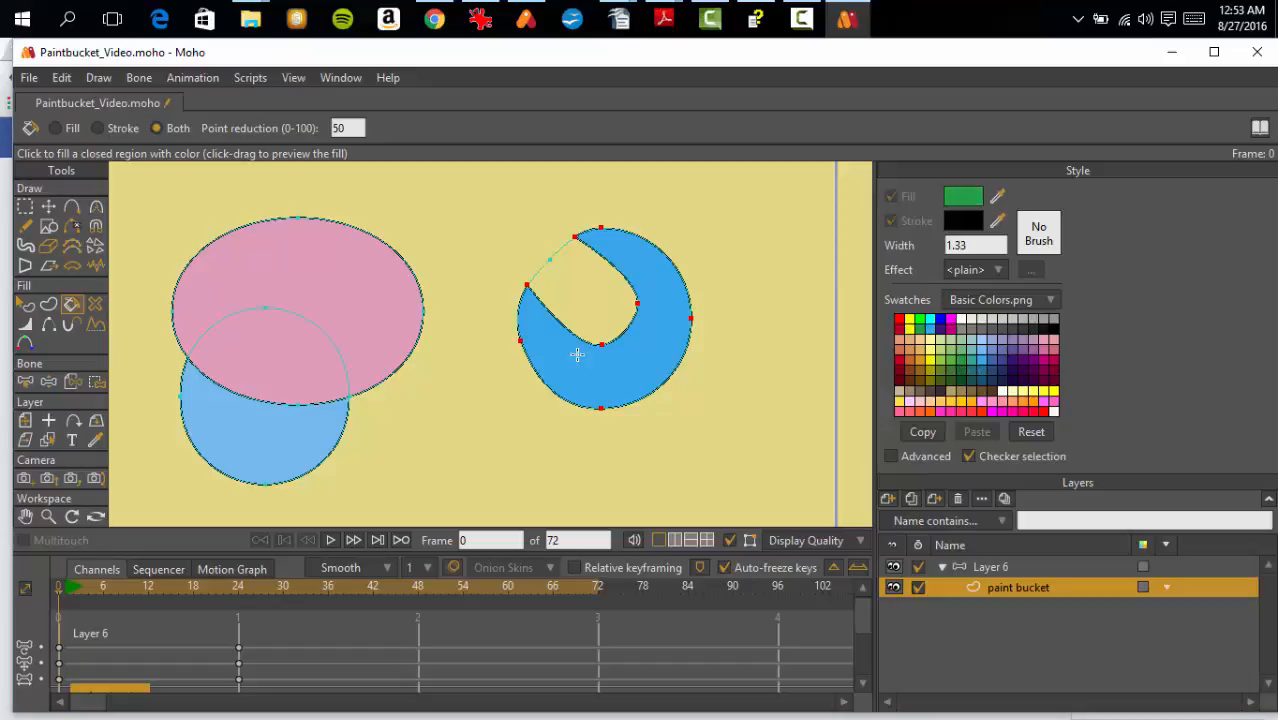
pyautogui.click(578, 288)
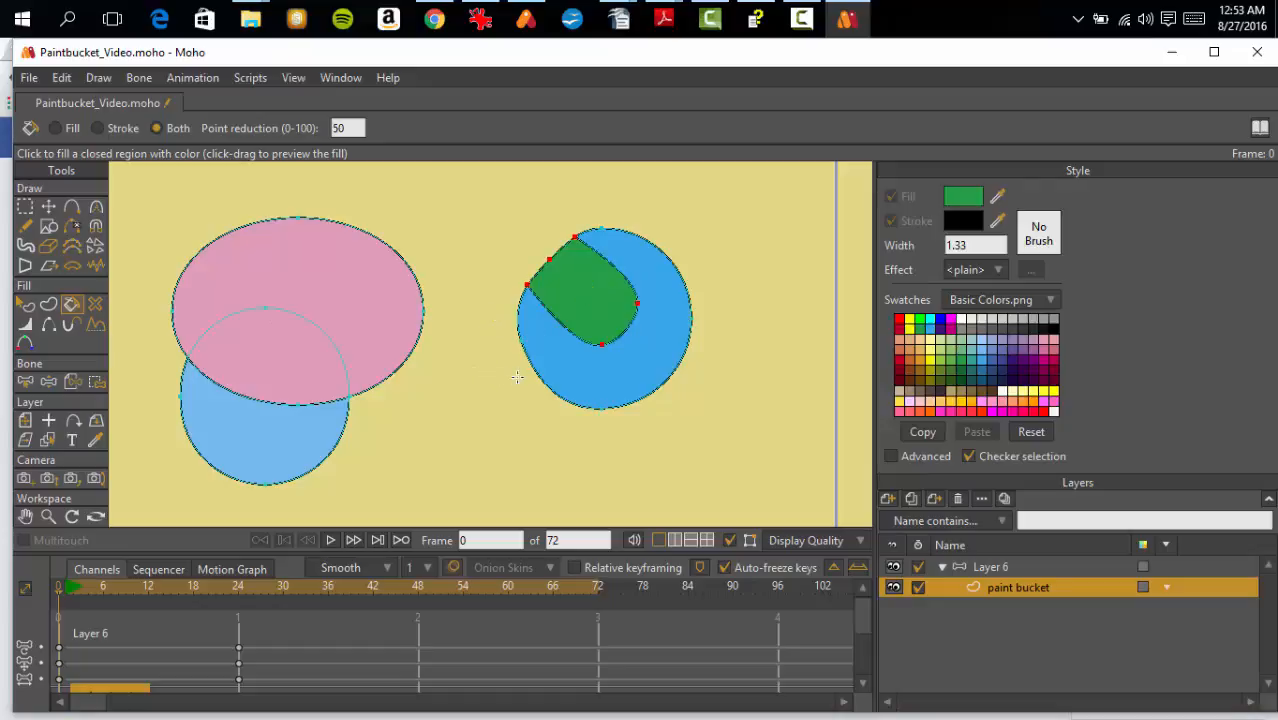
# Step: Delete the green notch shape and the blue shape surrounding it
pyautogui.click(96, 305)
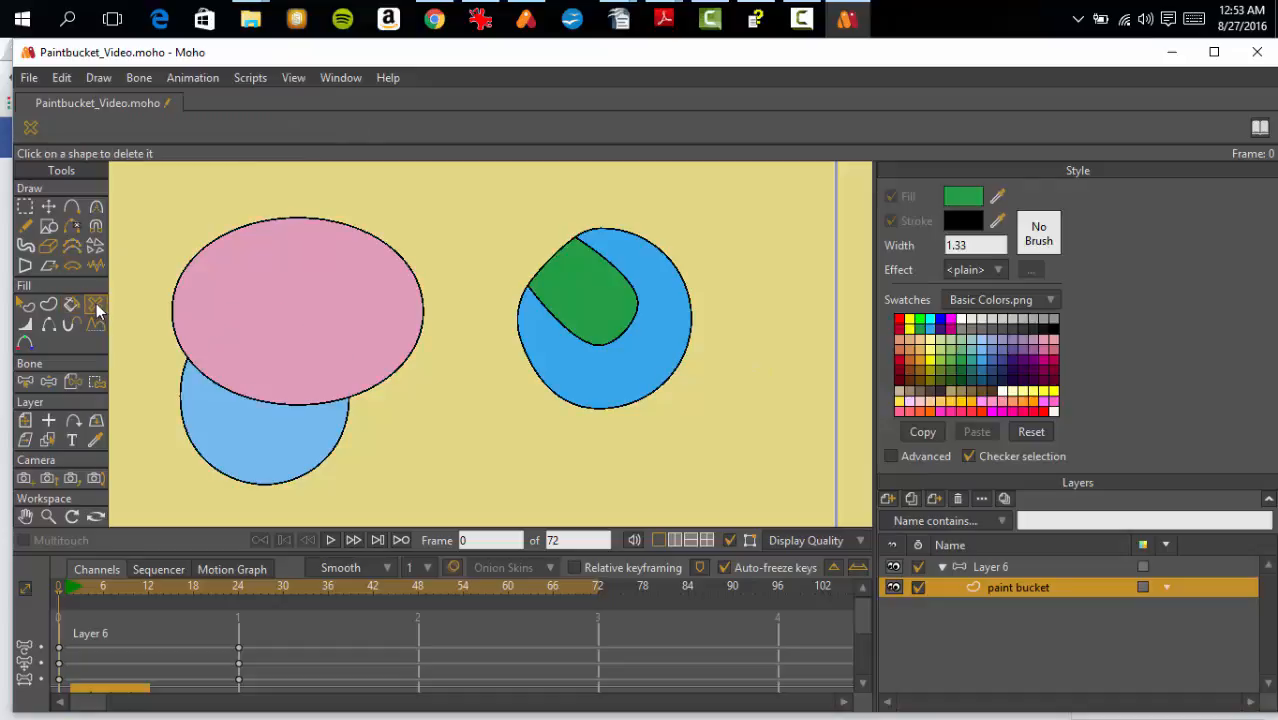
pyautogui.click(580, 293)
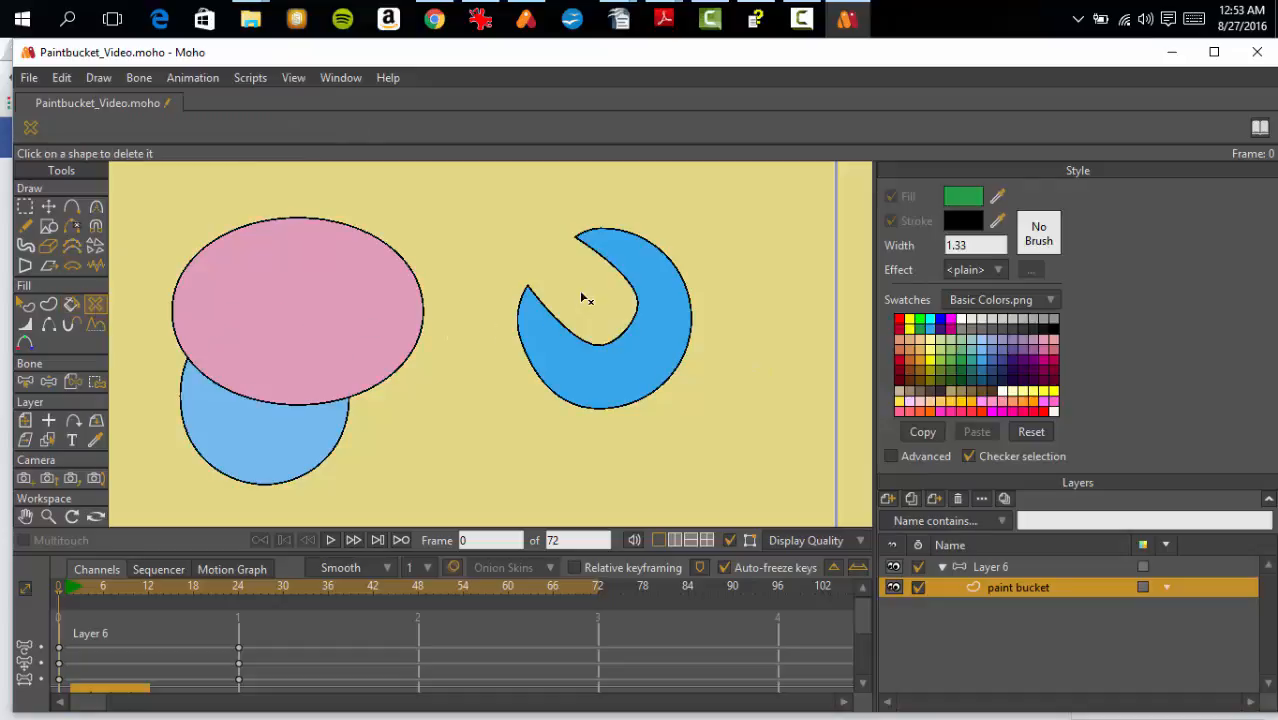
pyautogui.click(618, 345)
# Step: Delete the extra point between the notch curve's two corners on the rightmost circle's edge
pyautogui.click(71, 207)
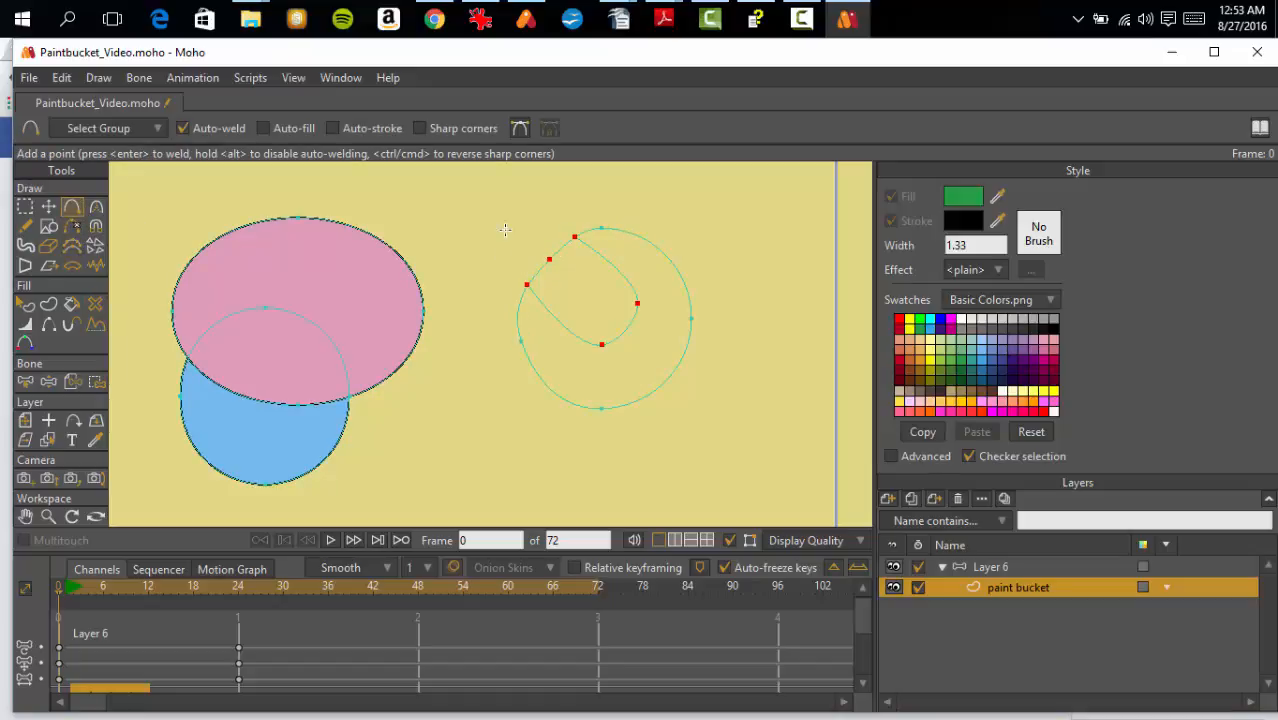
pyautogui.click(48, 207)
pyautogui.click(475, 260)
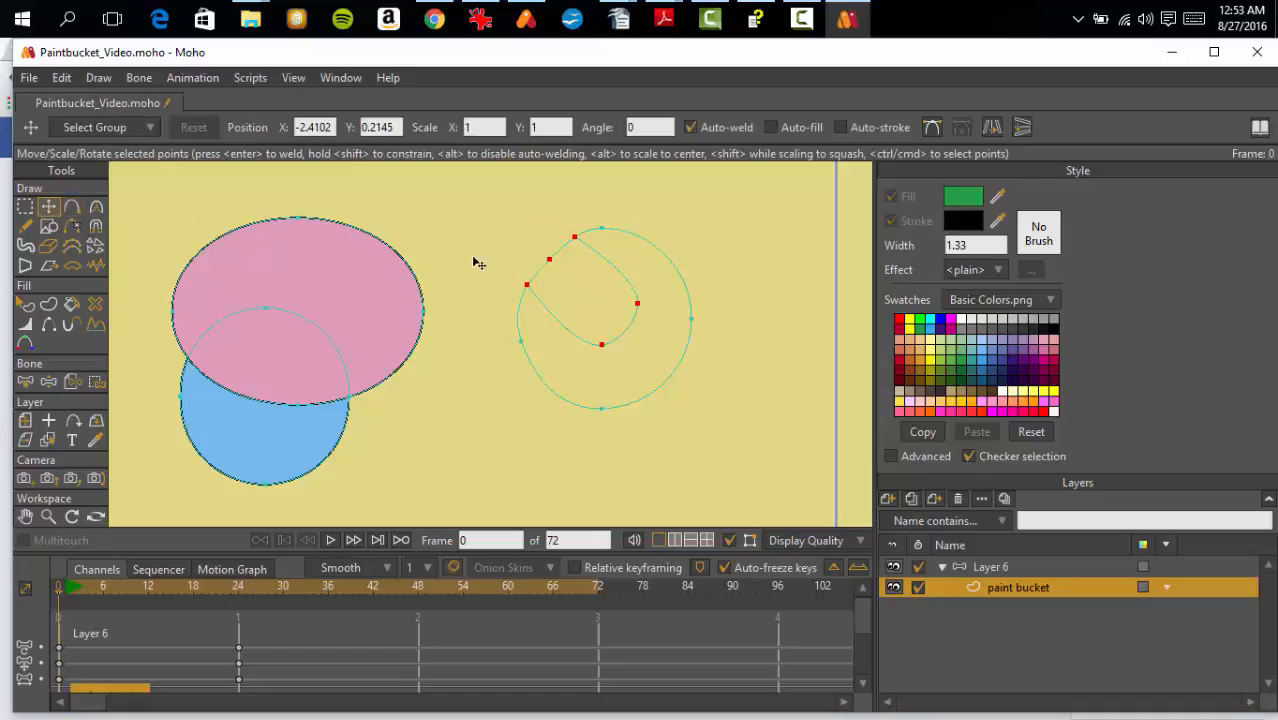
pyautogui.click(550, 260)
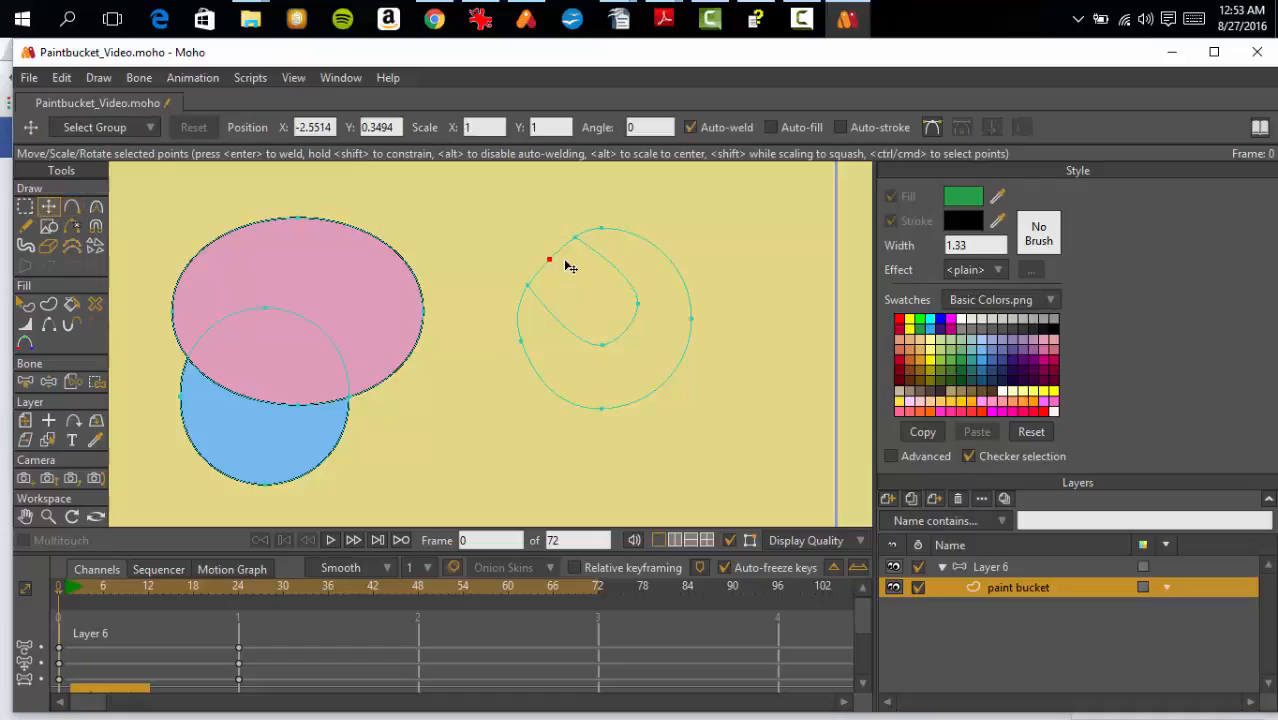
pyautogui.press('Delete')
# Step: Move the notch curve's two inner points outside the rightmost circle, forming a bump beyond its upper-left edge
pyautogui.moveTo(602, 345); pyautogui.dragTo(492, 256)
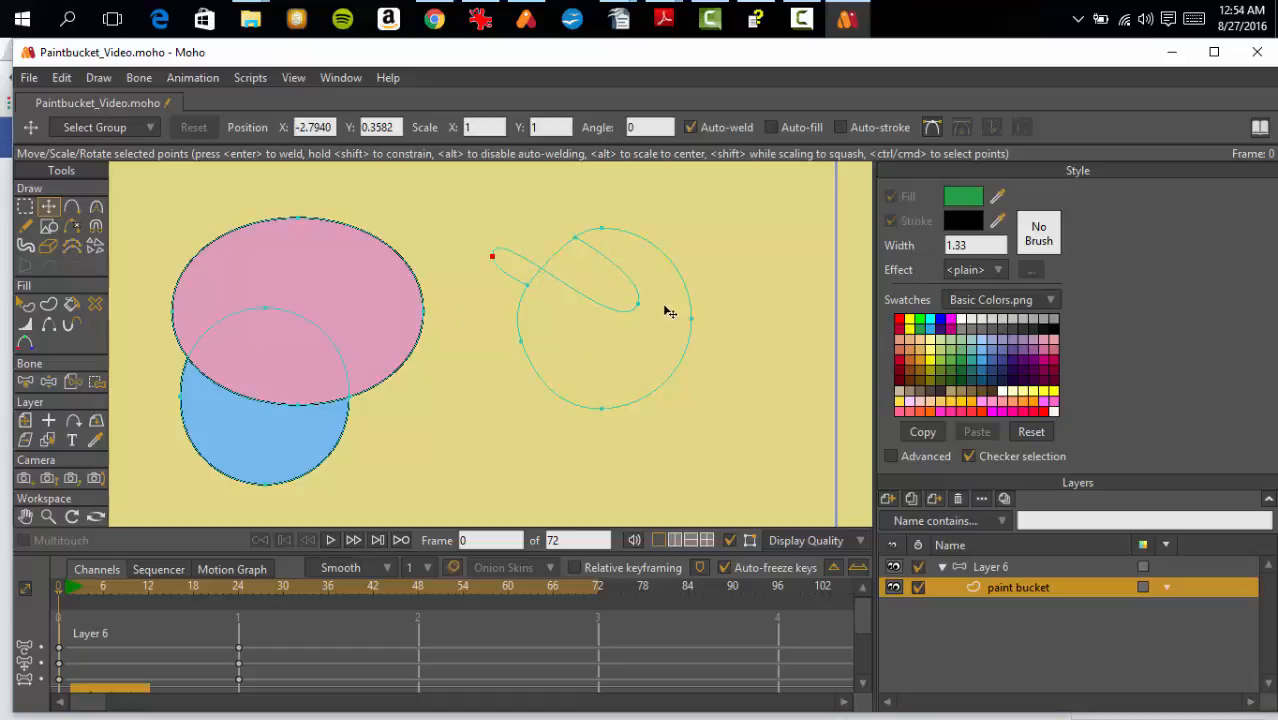
pyautogui.moveTo(651, 314); pyautogui.dragTo(524, 210)
pyautogui.moveTo(502, 265); pyautogui.dragTo(498, 247)
# Step: Fill the rightmost circle's body in green with fill and stroke, leaving the outer bump empty
pyautogui.click(71, 304)
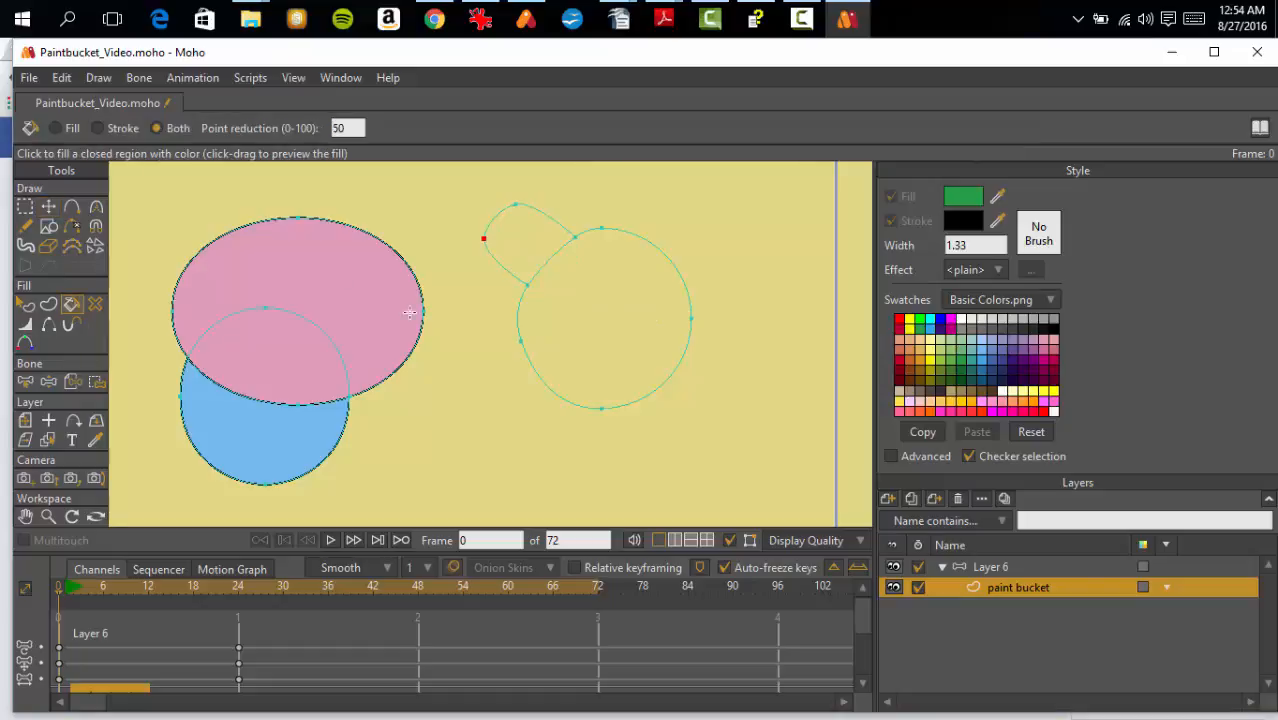
pyautogui.click(626, 333)
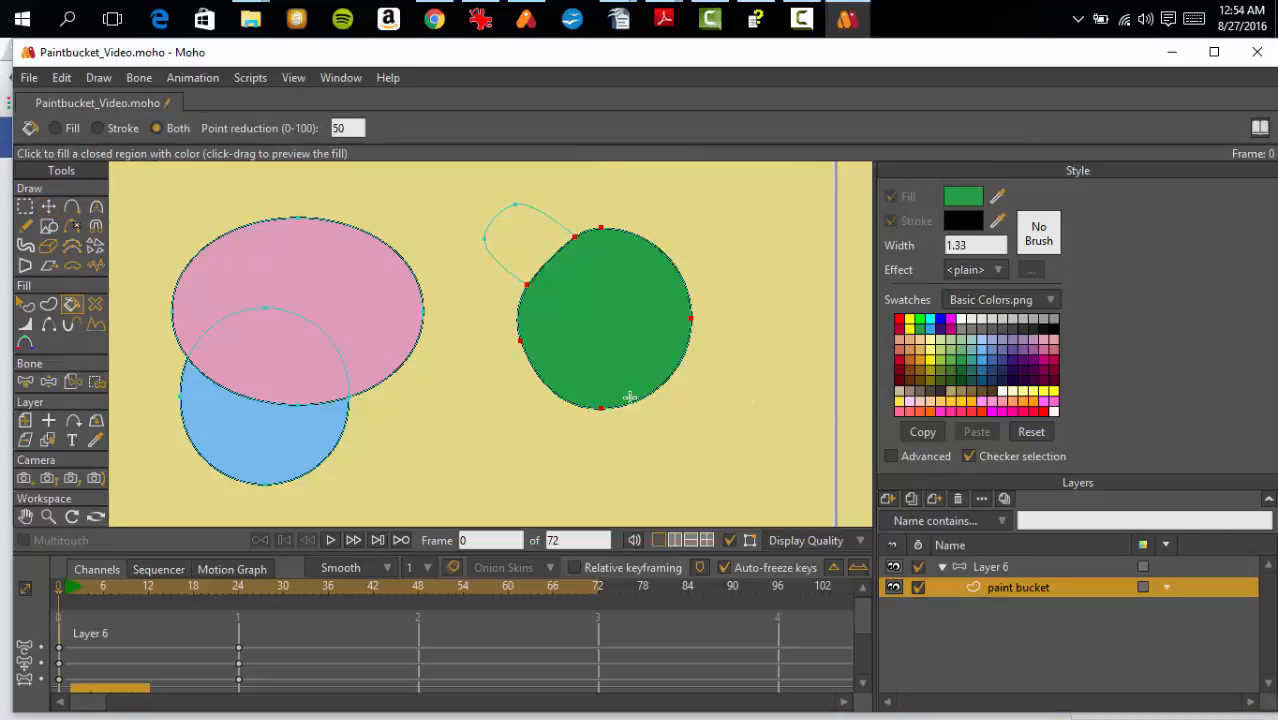
# Step: Fill the empty bump on the green circle in blue and move its two outer points inside the circle
pyautogui.click(981, 361)
pyautogui.click(530, 236)
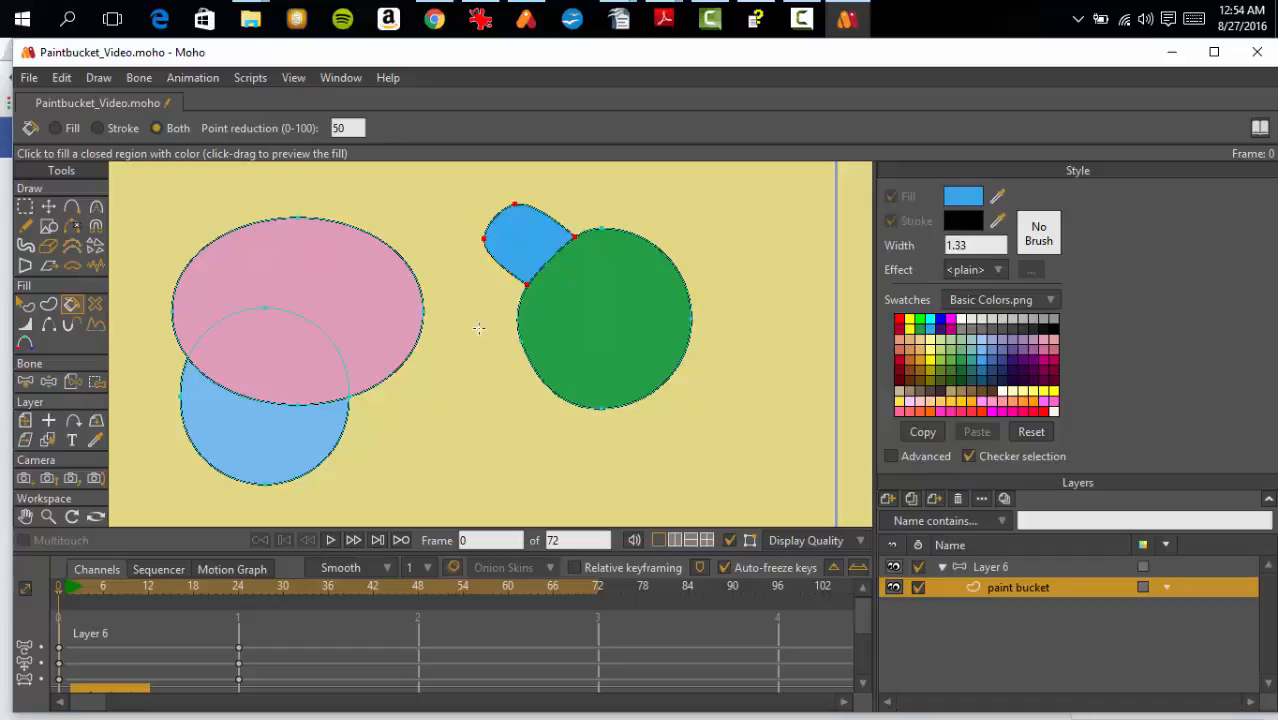
pyautogui.click(73, 208)
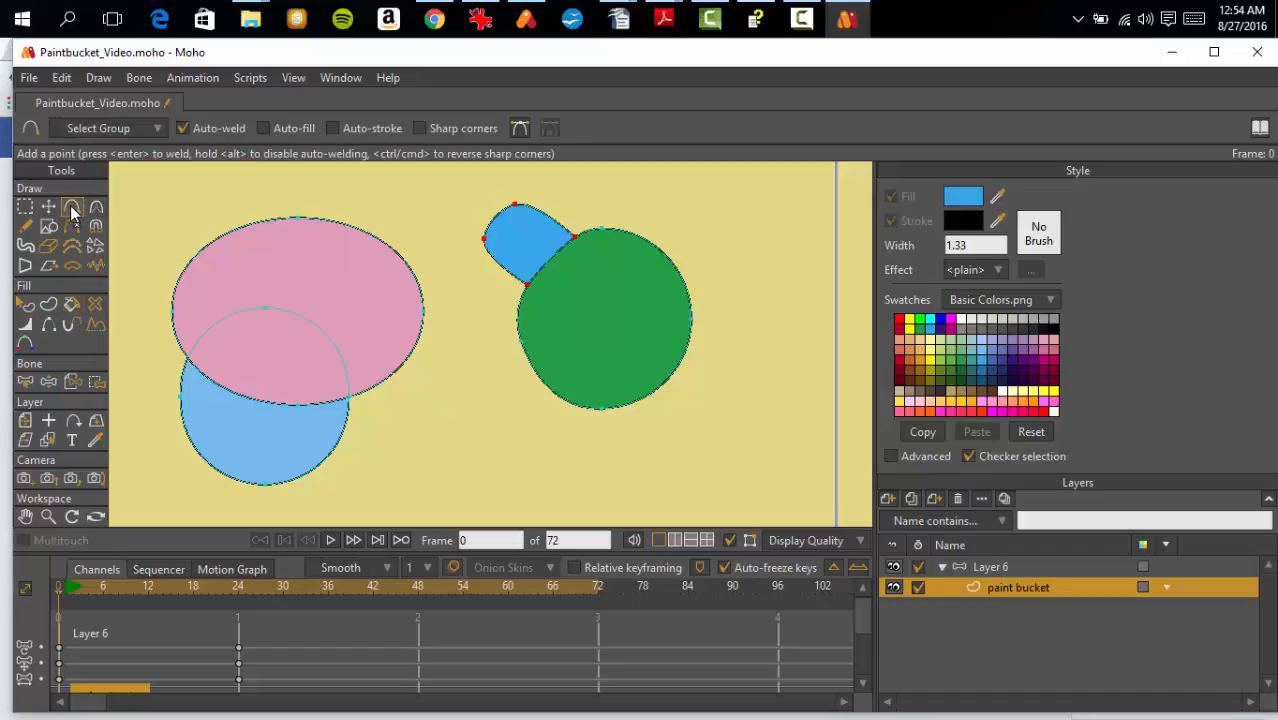
pyautogui.click(48, 208)
pyautogui.click(496, 243)
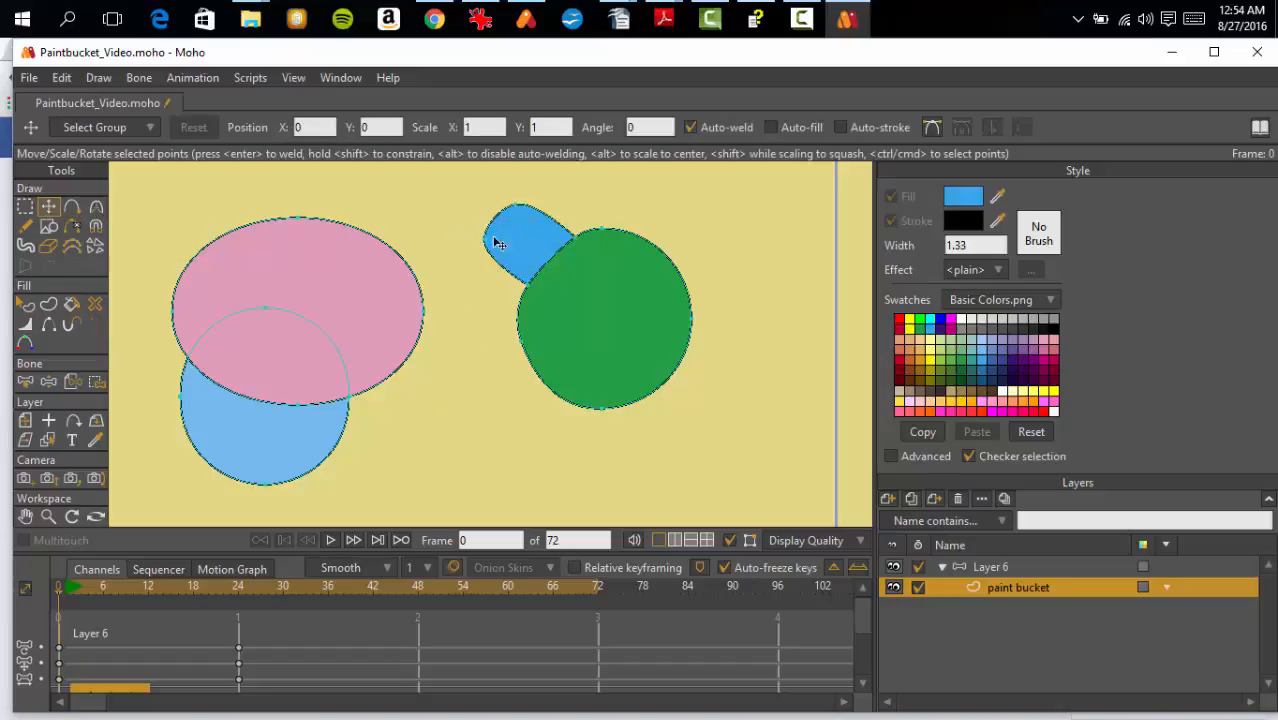
pyautogui.moveTo(490, 245); pyautogui.dragTo(589, 339)
pyautogui.moveTo(623, 291); pyautogui.dragTo(629, 297)
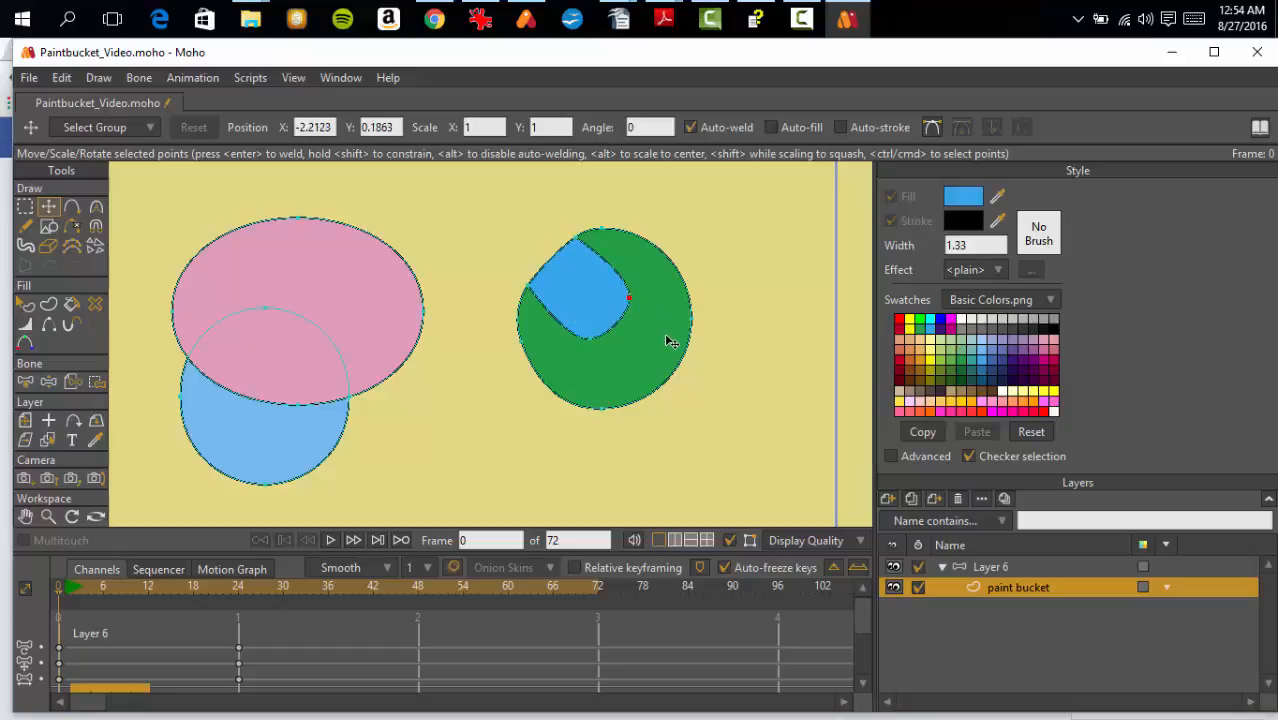
pyautogui.click(742, 360)
# Step: Fill the triangle enclosed by the three crossing brush lines in blue with both fill and stroke
pyautogui.scroll(-3, 666, 443)
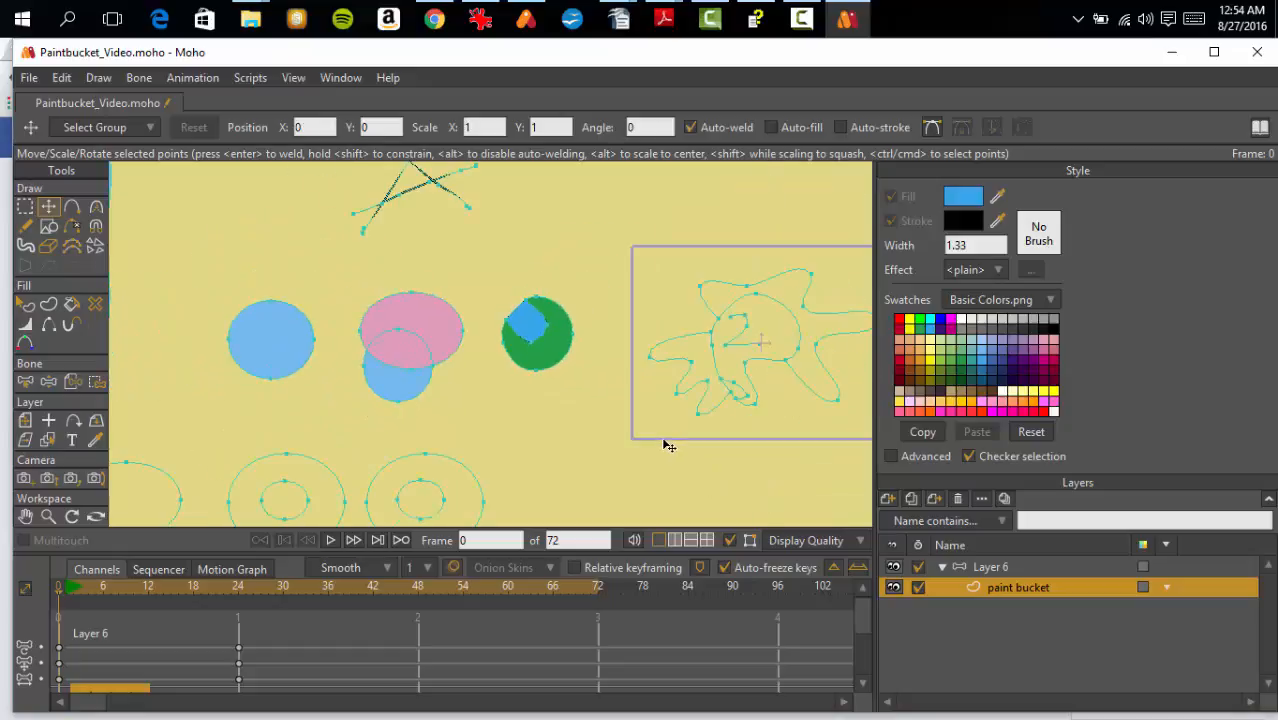
pyautogui.scroll(2, 519, 274)
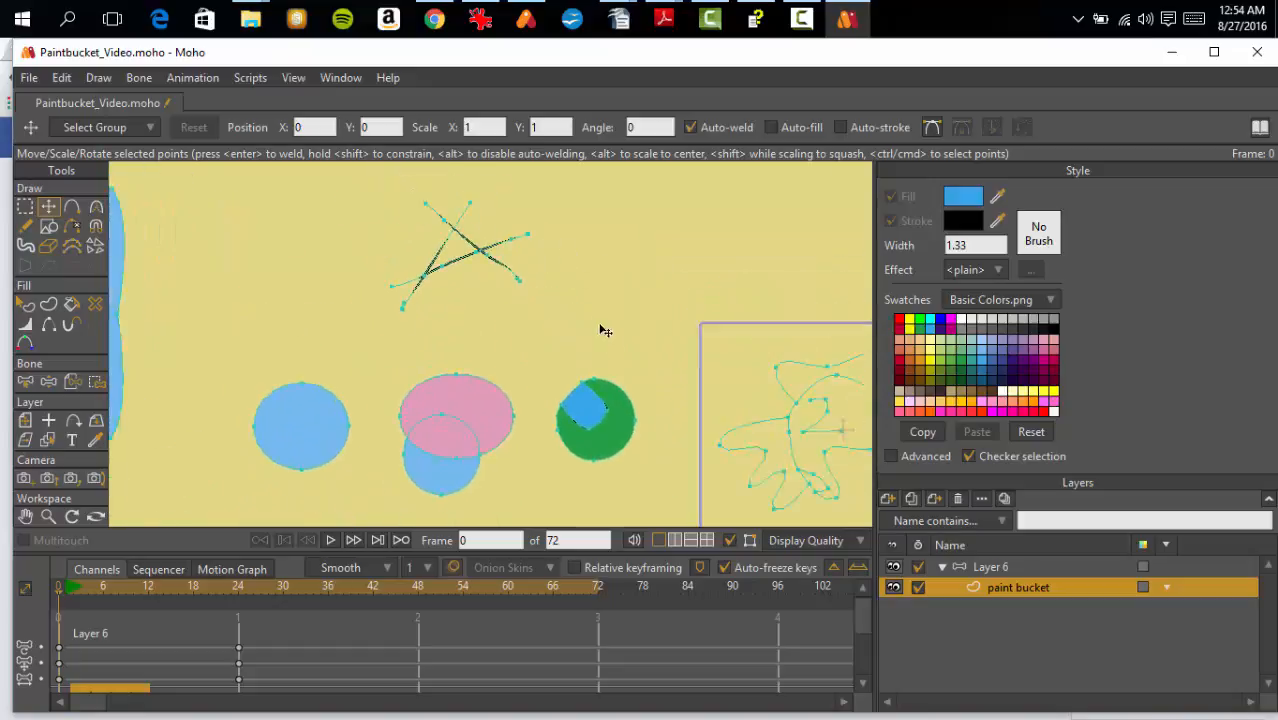
pyautogui.scroll(2, 602, 331)
pyautogui.scroll(1, 618, 357)
pyautogui.scroll(-2, 627, 329)
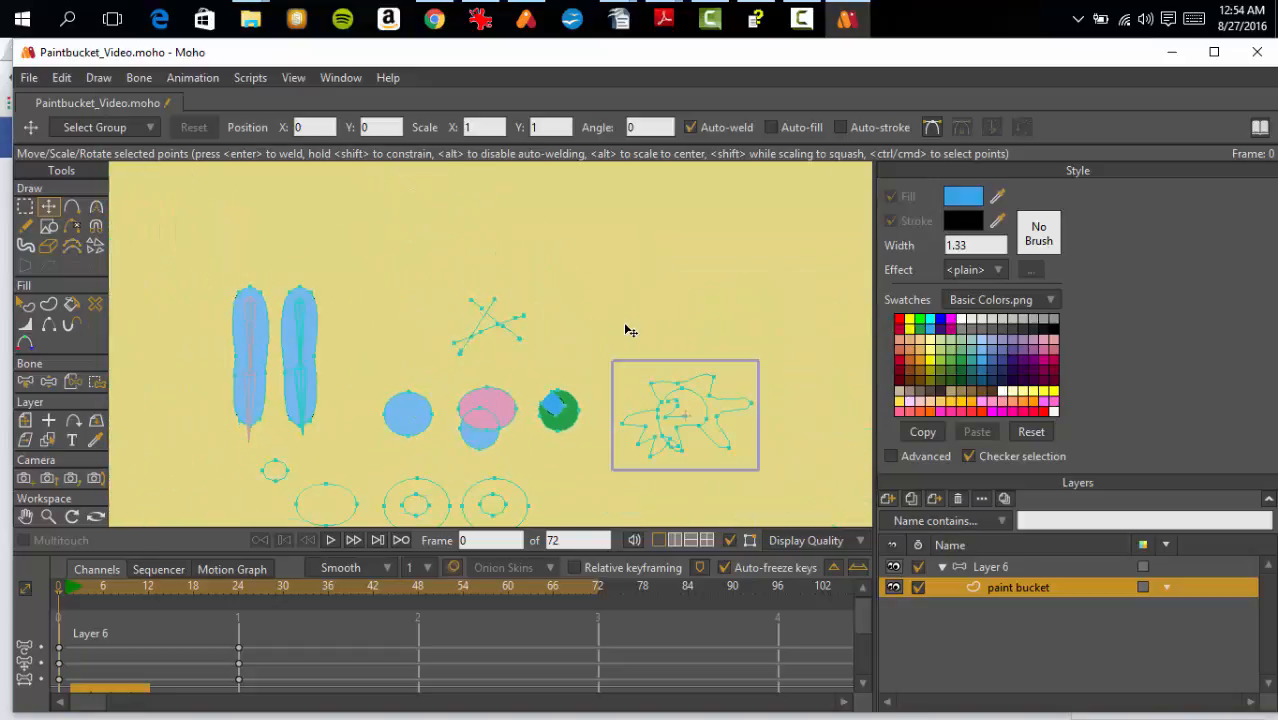
pyautogui.scroll(2, 634, 332)
pyautogui.scroll(1, 634, 332)
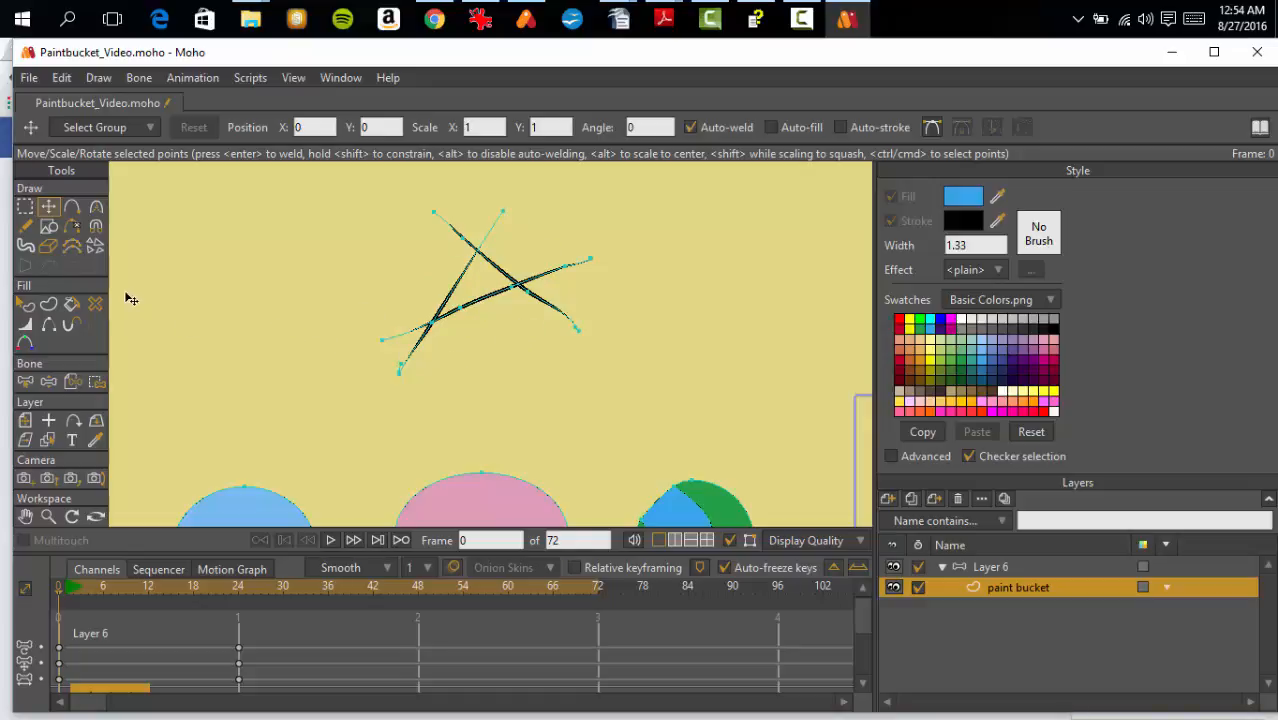
pyautogui.click(71, 304)
pyautogui.click(486, 291)
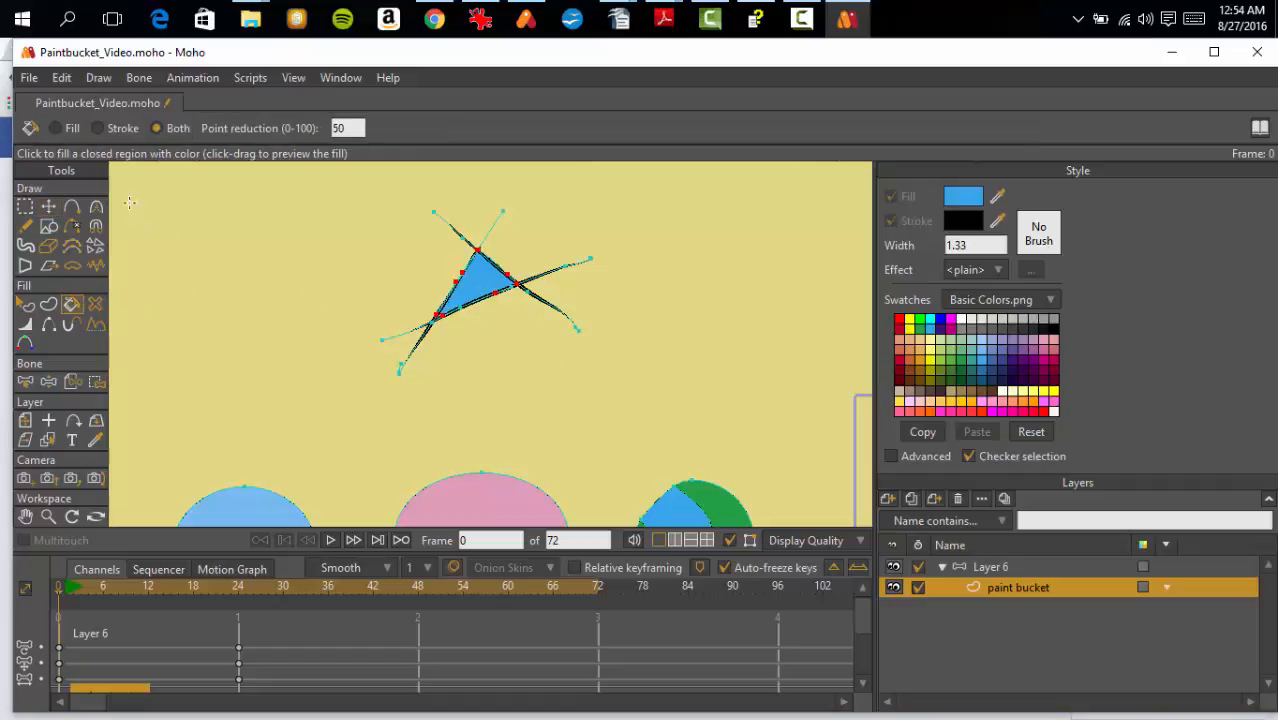
# Step: Move the blue triangle out of the crossing lines to the empty area on their left, and deselect it
pyautogui.click(48, 206)
pyautogui.moveTo(488, 294); pyautogui.dragTo(366, 280)
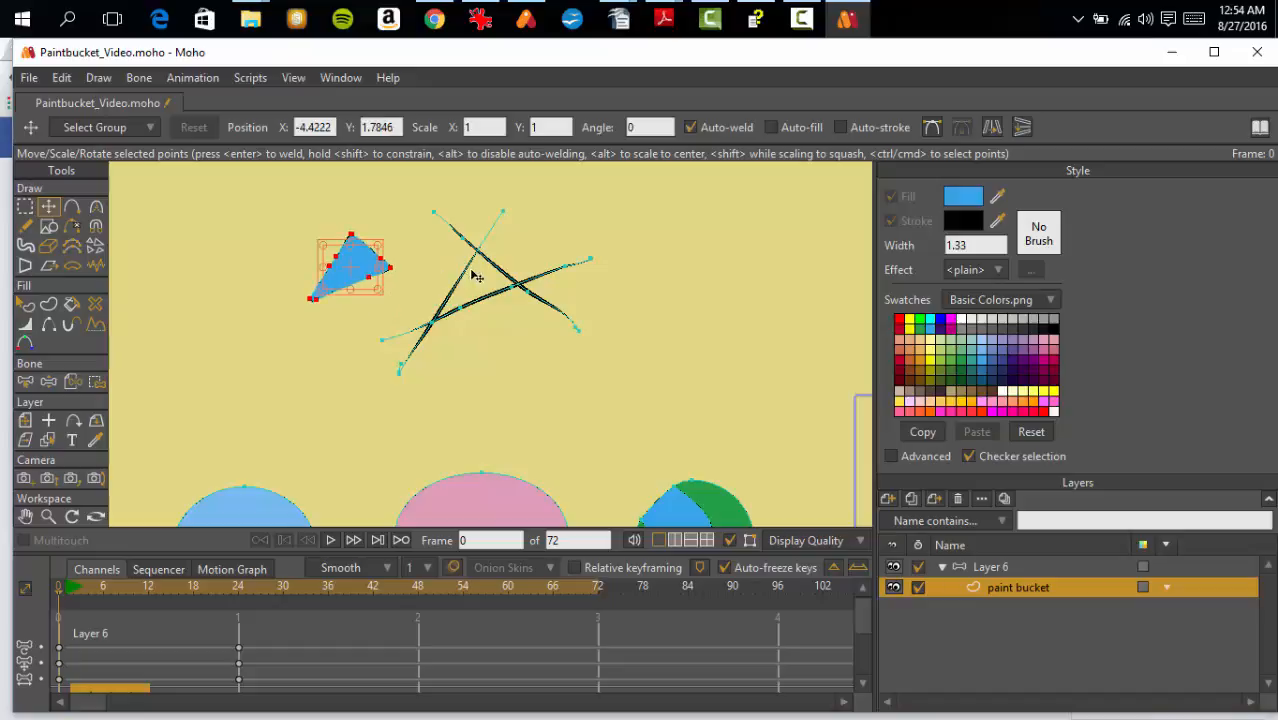
pyautogui.click(367, 321)
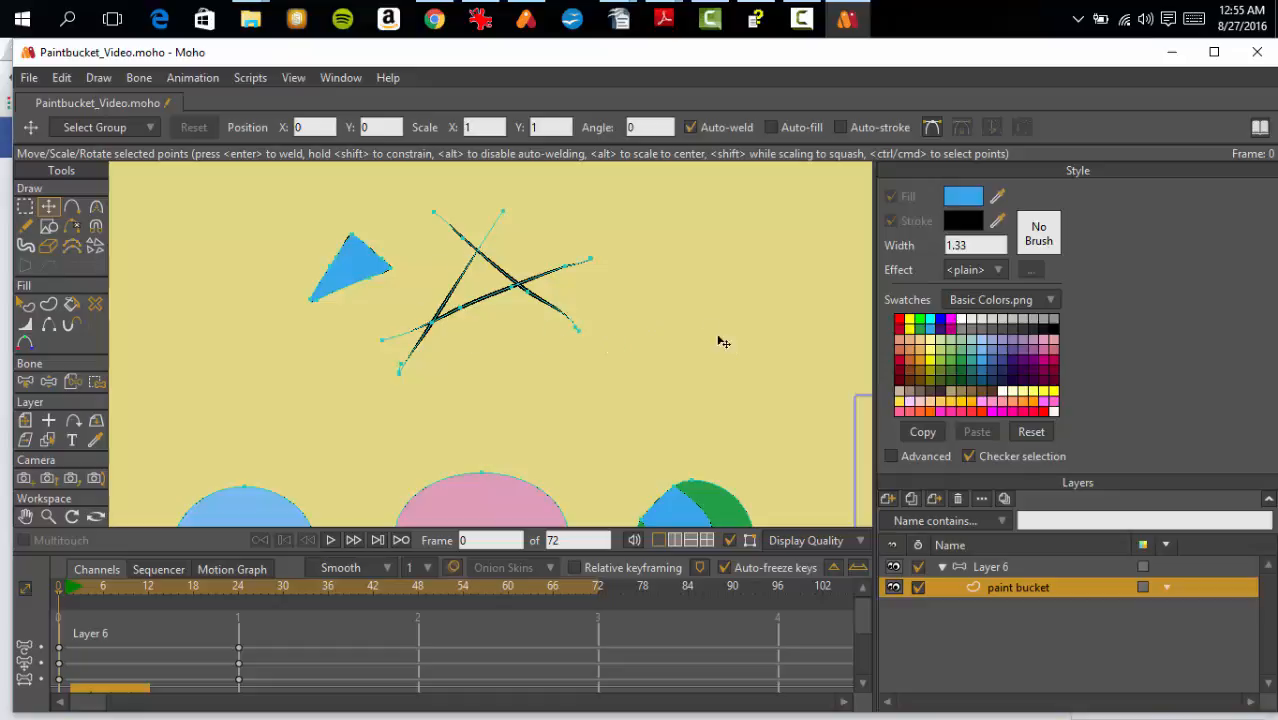
# Step: Fill the large unfilled ellipse and the small circle to its upper left in yellow as two separate shapes
pyautogui.scroll(-5, 686, 312)
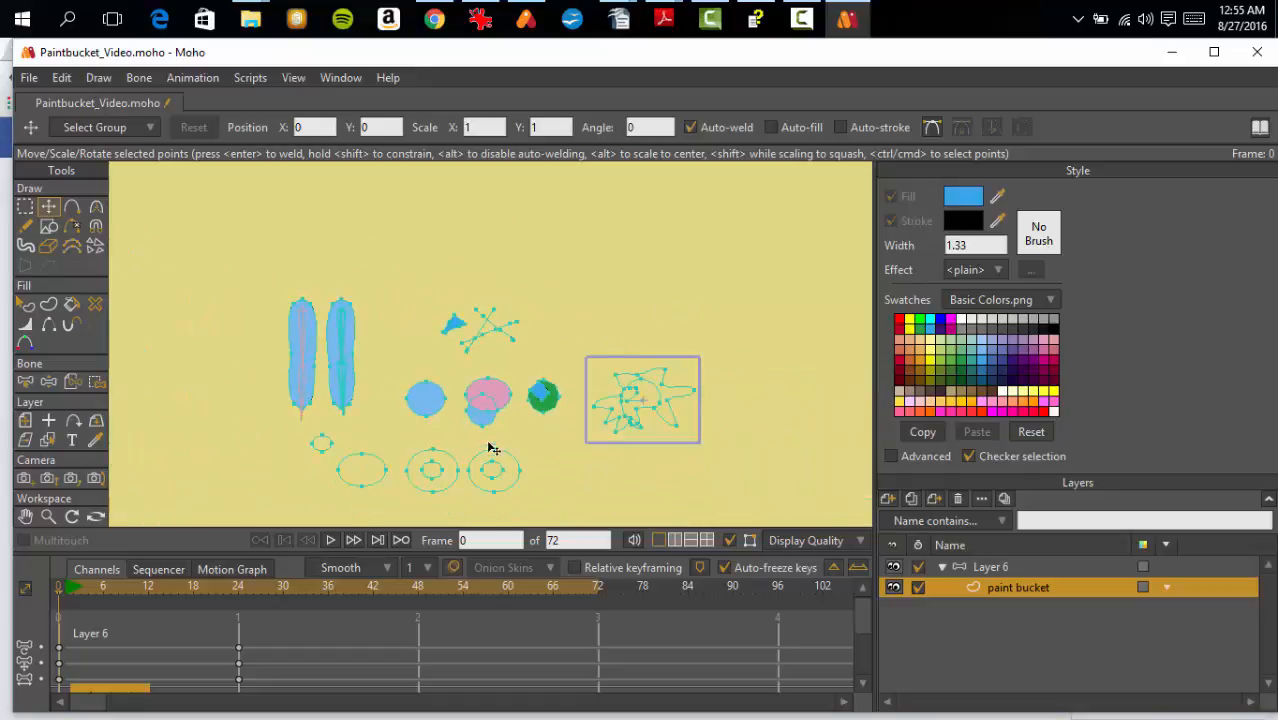
pyautogui.moveTo(554, 320); pyautogui.dragTo(650, 214)
pyautogui.scroll(-5, 579, 385)
pyautogui.scroll(4, 565, 391)
pyautogui.scroll(8, 562, 388)
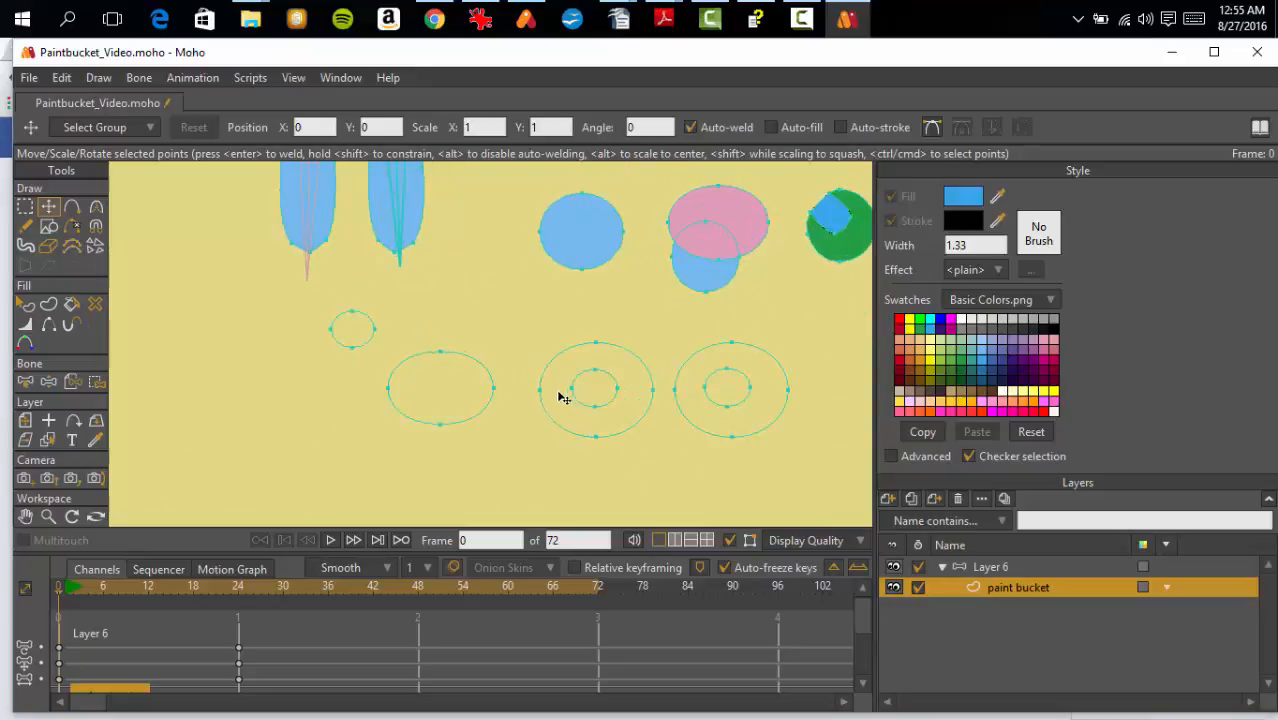
pyautogui.moveTo(525, 347); pyautogui.dragTo(596, 300)
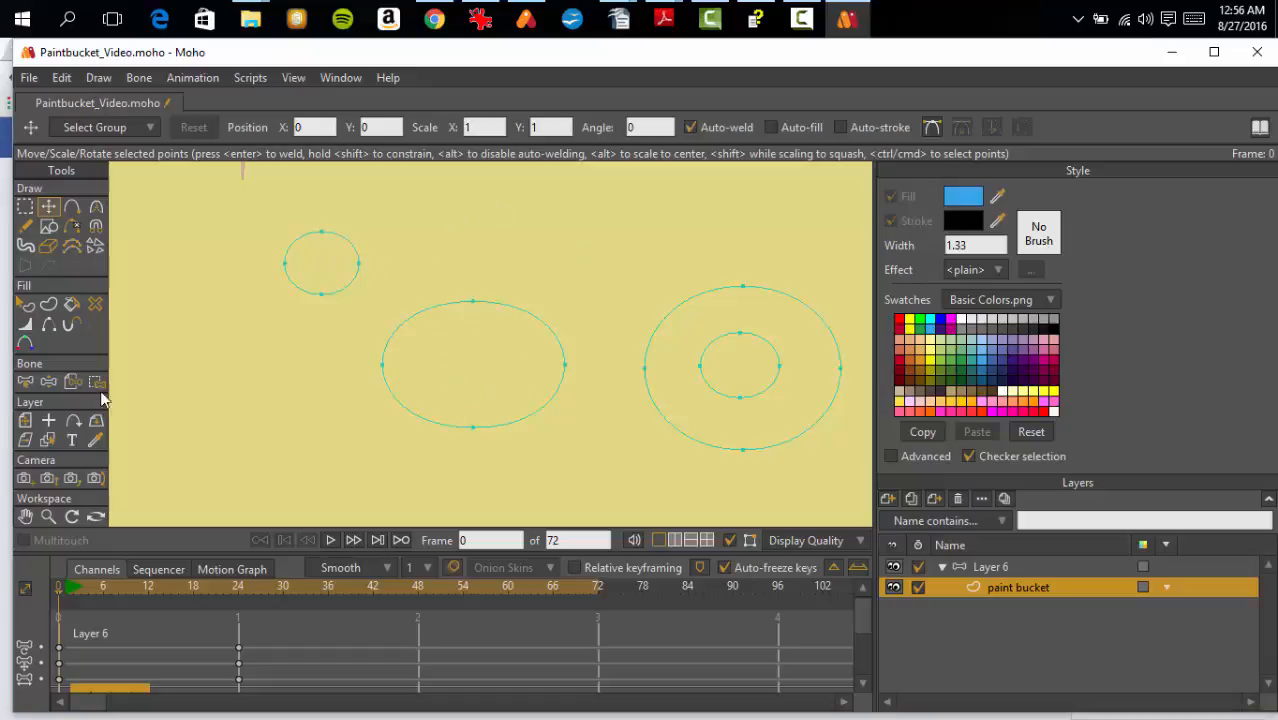
pyautogui.click(71, 306)
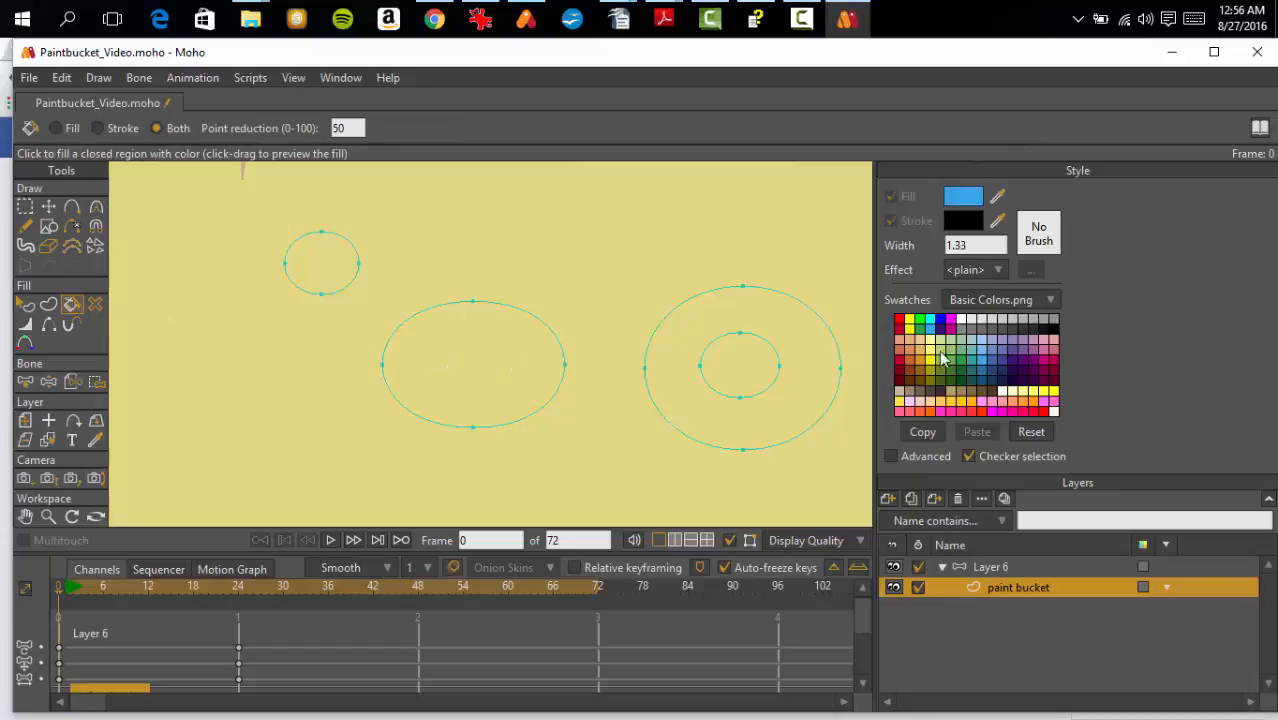
pyautogui.click(932, 356)
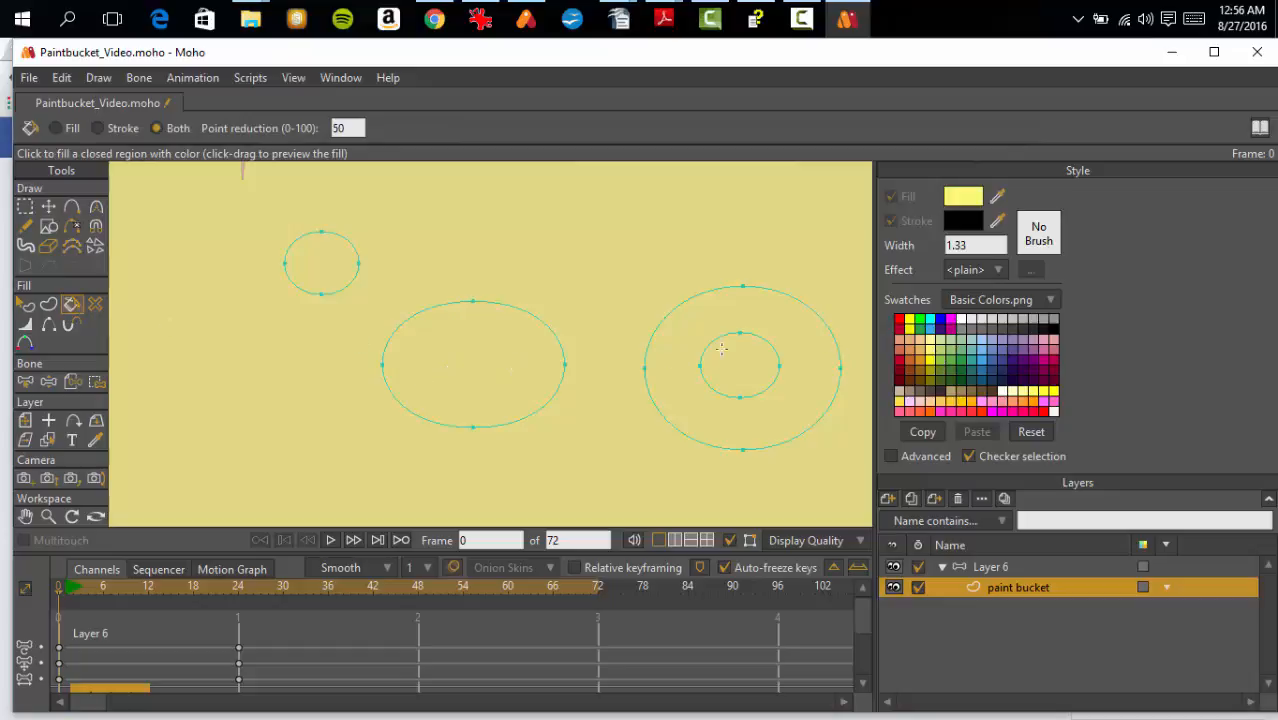
pyautogui.click(451, 361)
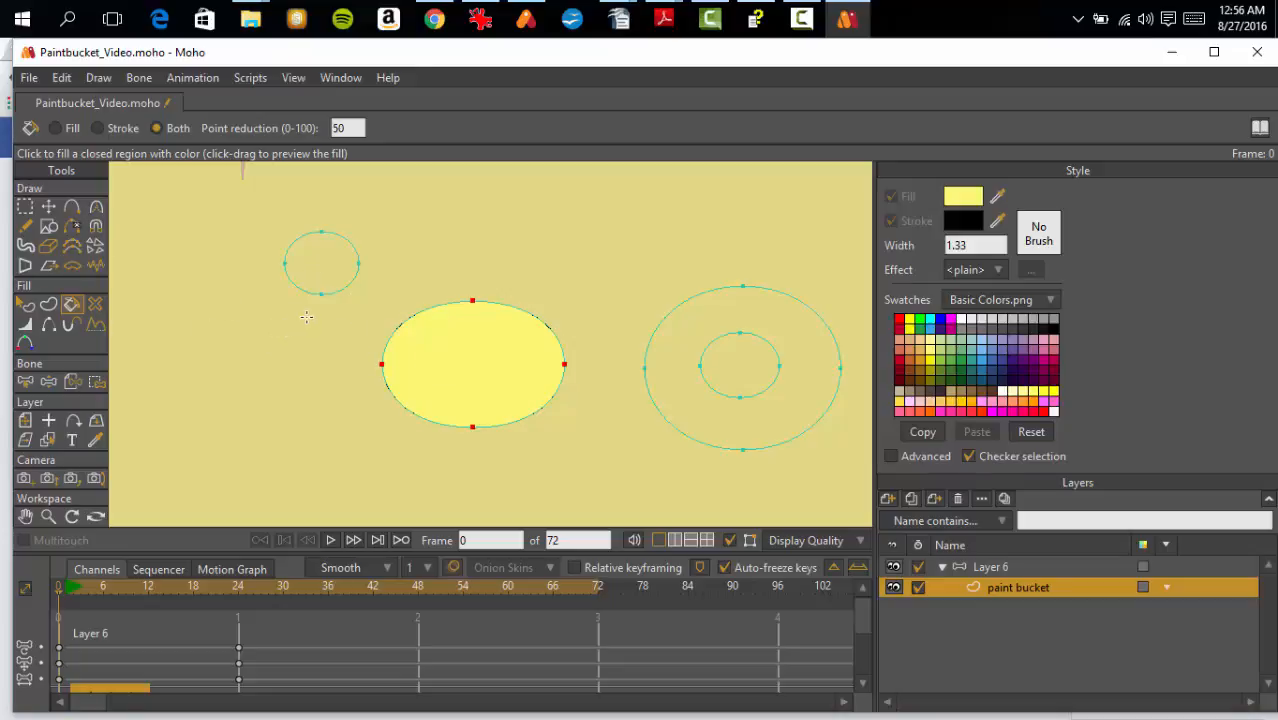
pyautogui.click(337, 290)
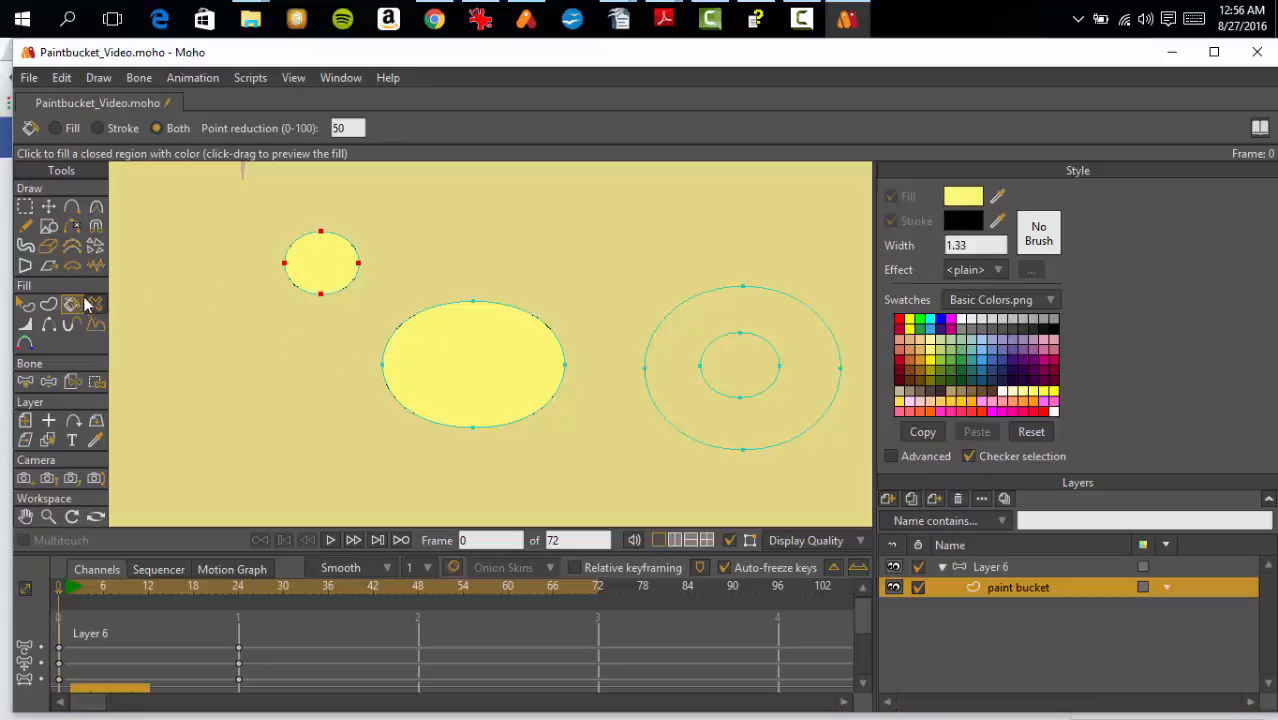
# Step: Select the small yellow circle and the large yellow ellipse one at a time to check whether they are separate shapes
pyautogui.click(25, 304)
pyautogui.click(336, 283)
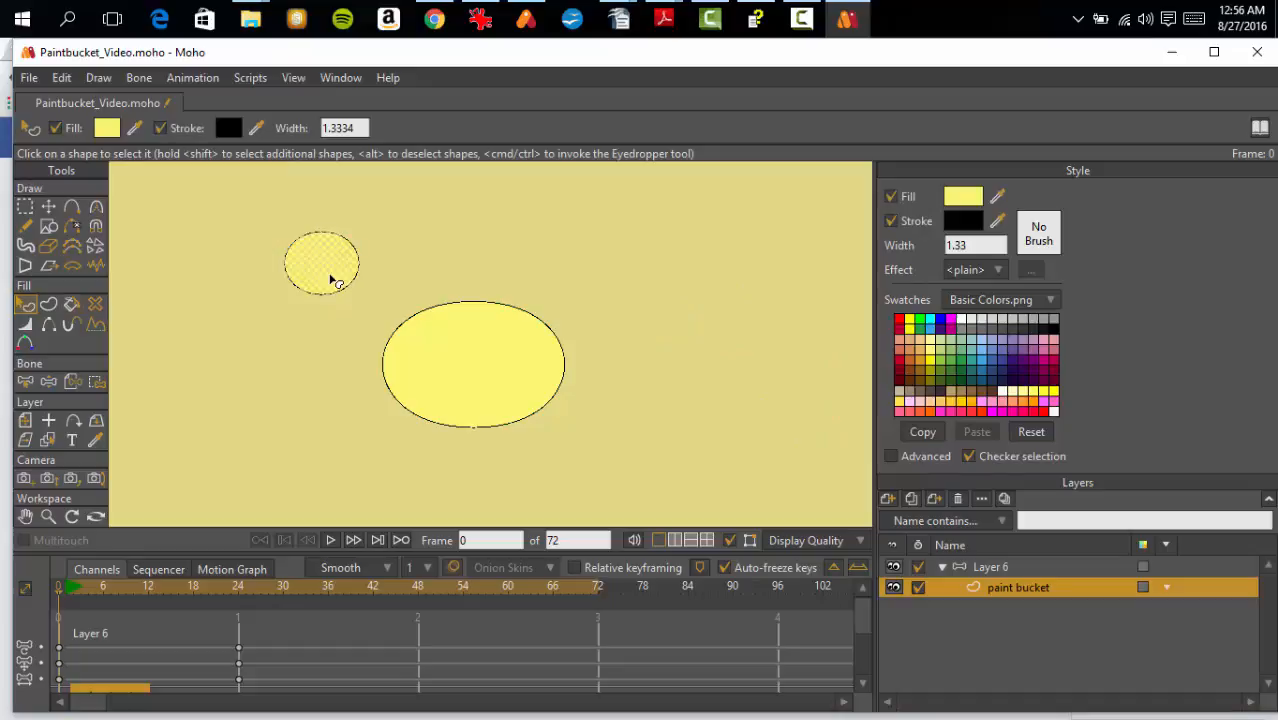
pyautogui.click(472, 389)
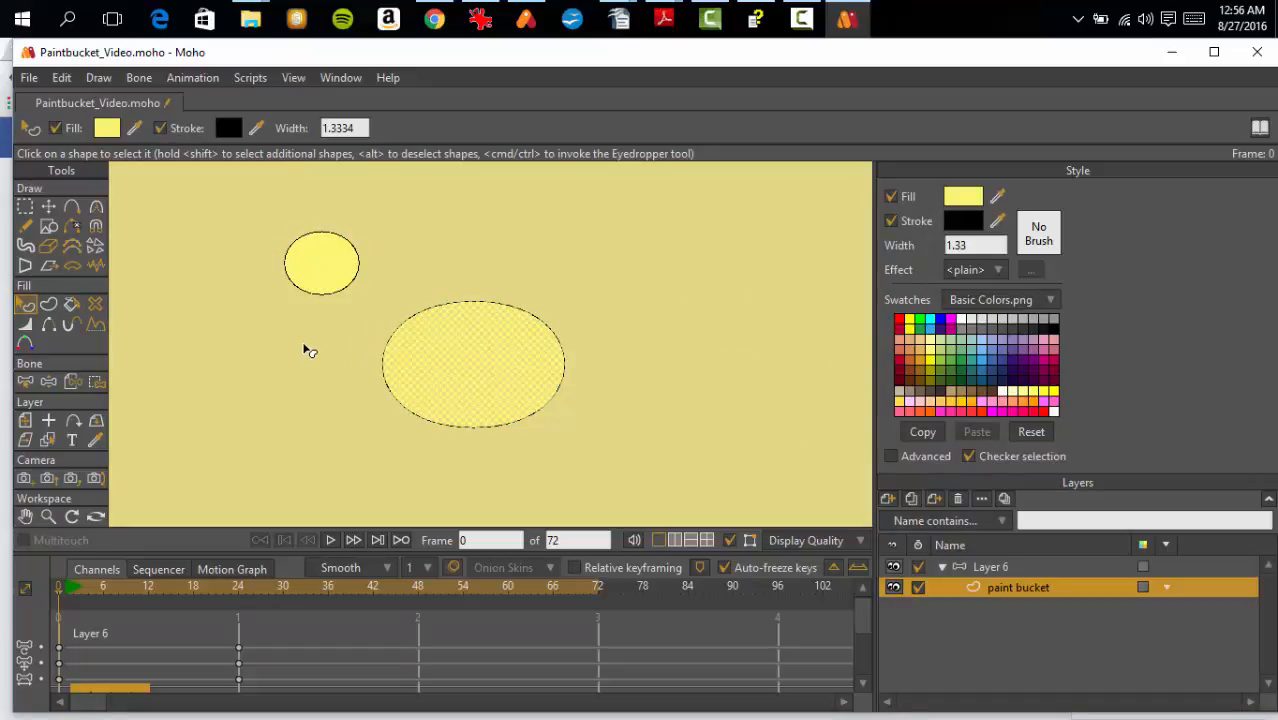
pyautogui.click(280, 344)
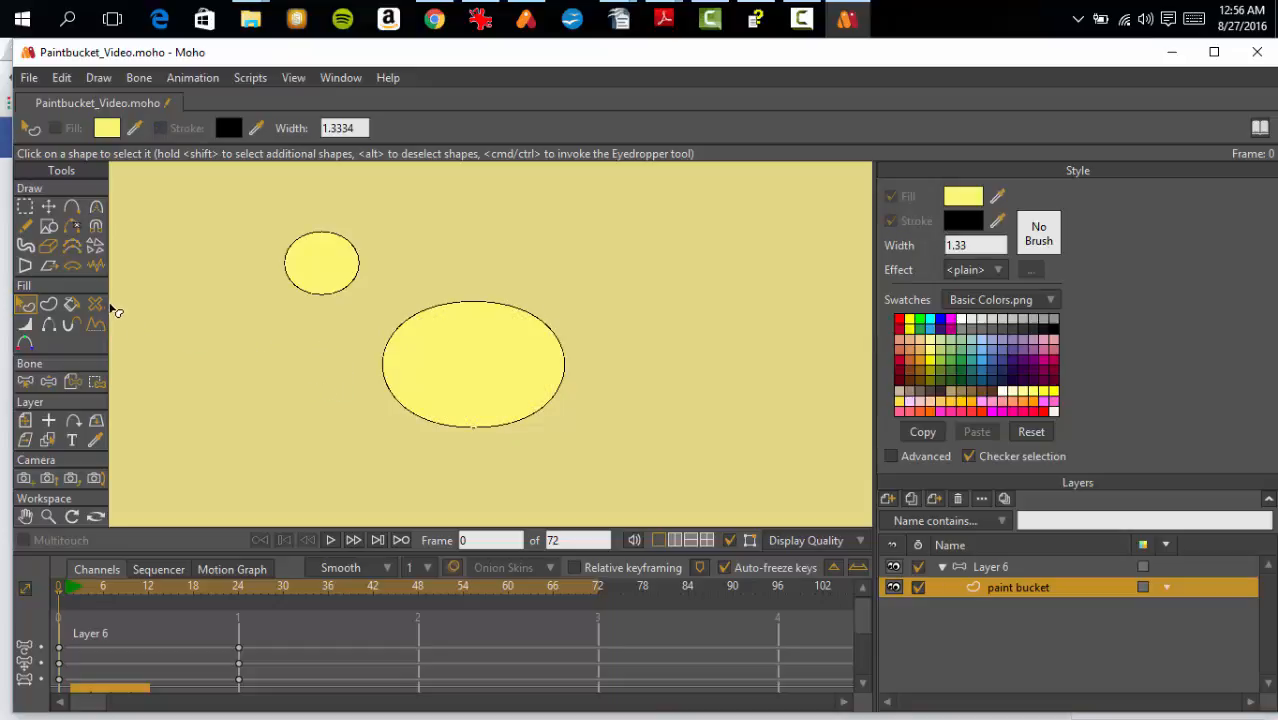
# Step: Delete the yellow shapes of the small circle and the large ellipse, keeping their outlines
pyautogui.click(95, 304)
pyautogui.click(330, 277)
pyautogui.click(474, 354)
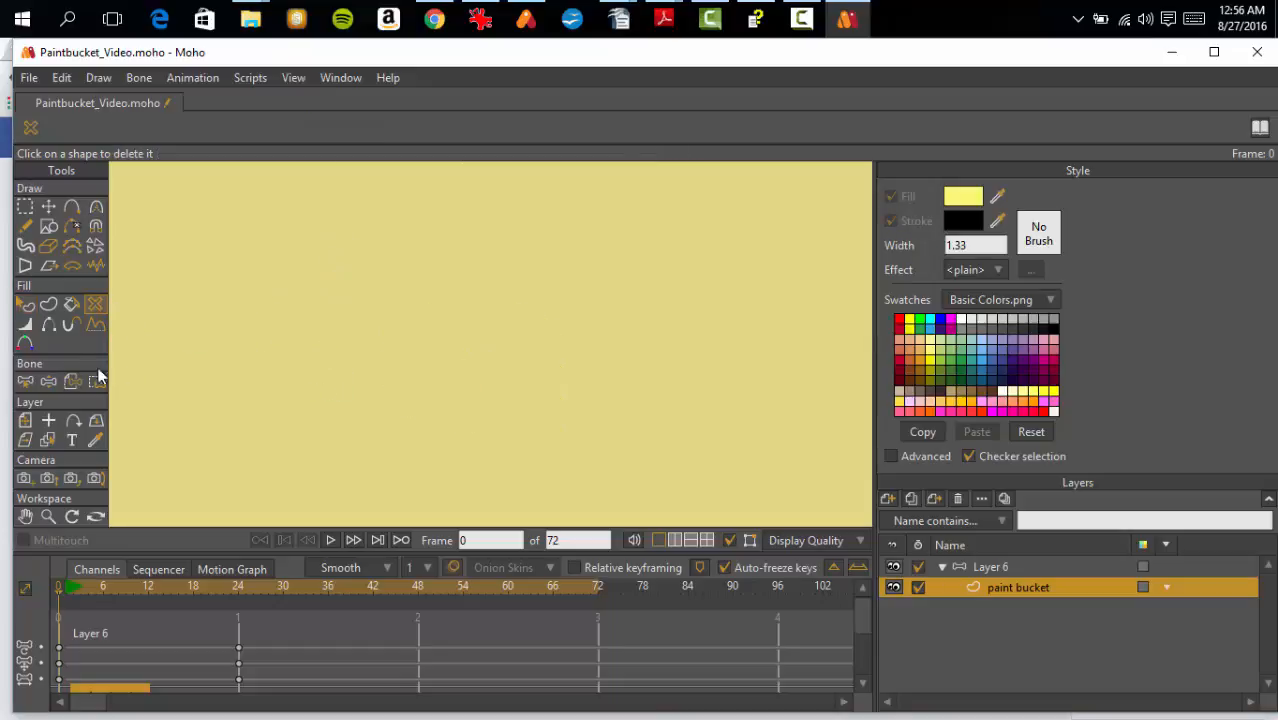
# Step: Create one fill-only shape from the small circle and large ellipse outlines together, and colour it light blue
pyautogui.click(48, 306)
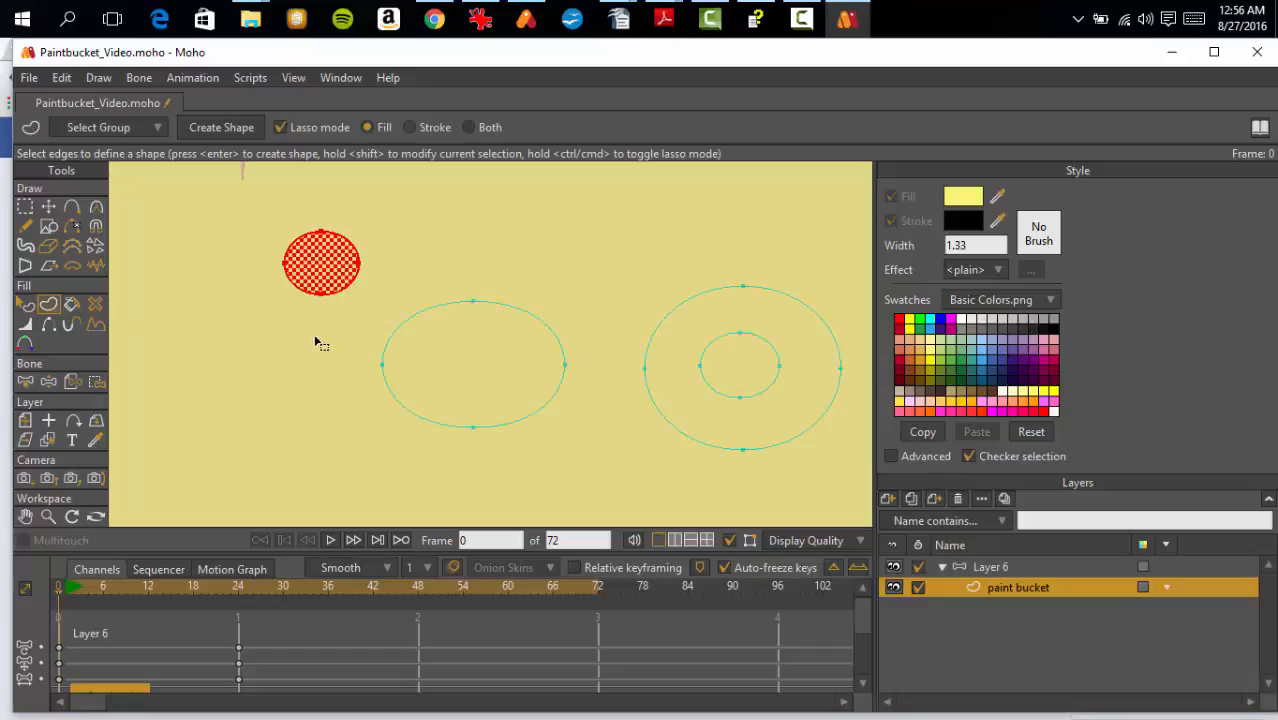
pyautogui.click(394, 398)
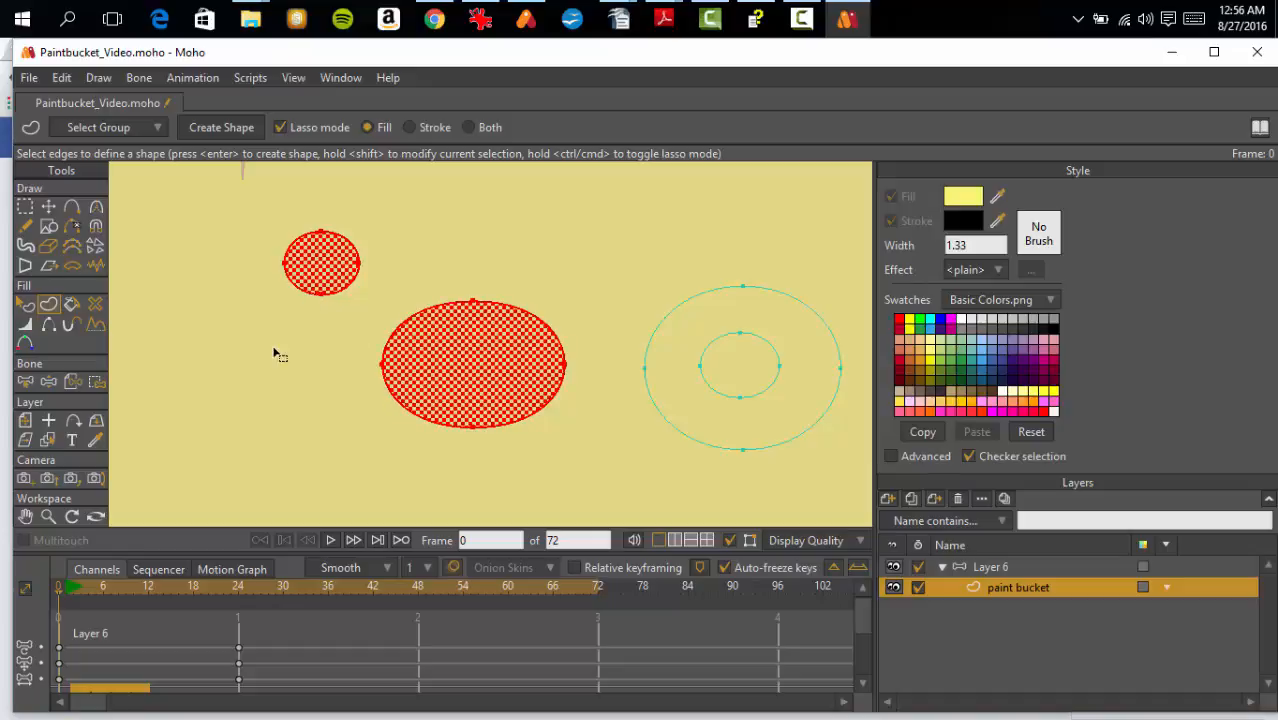
pyautogui.click(221, 127)
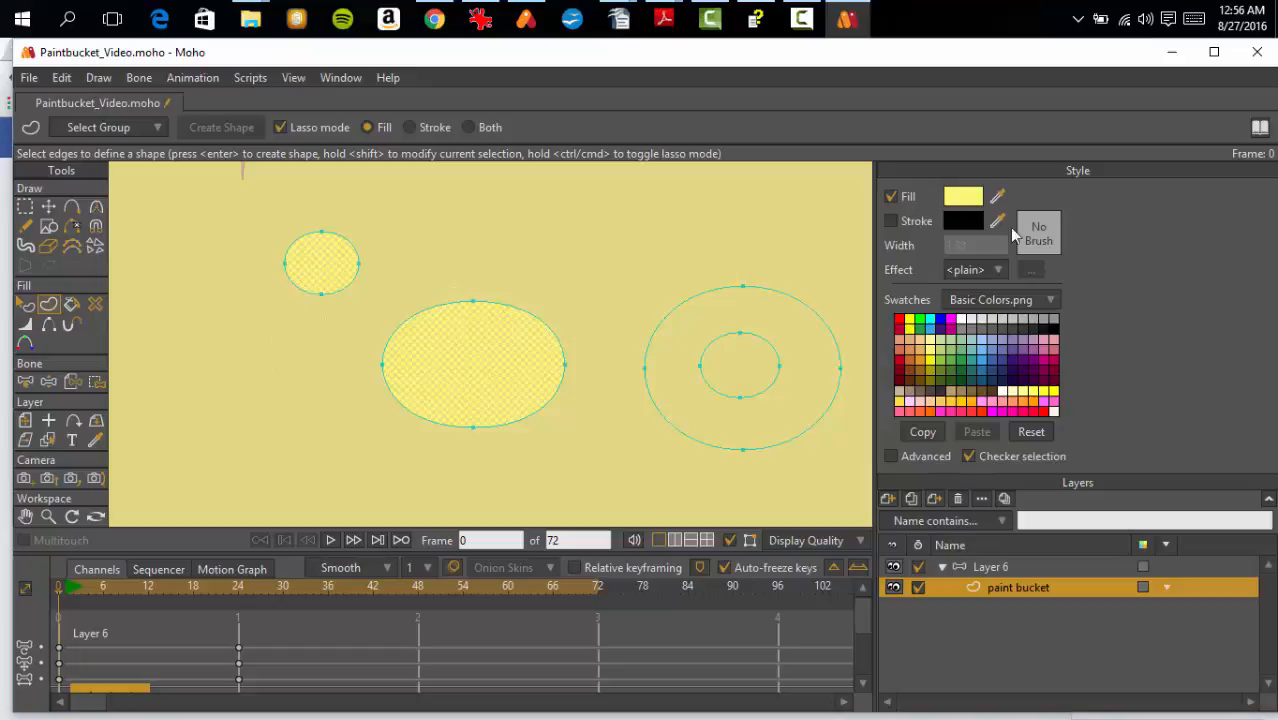
pyautogui.click(984, 342)
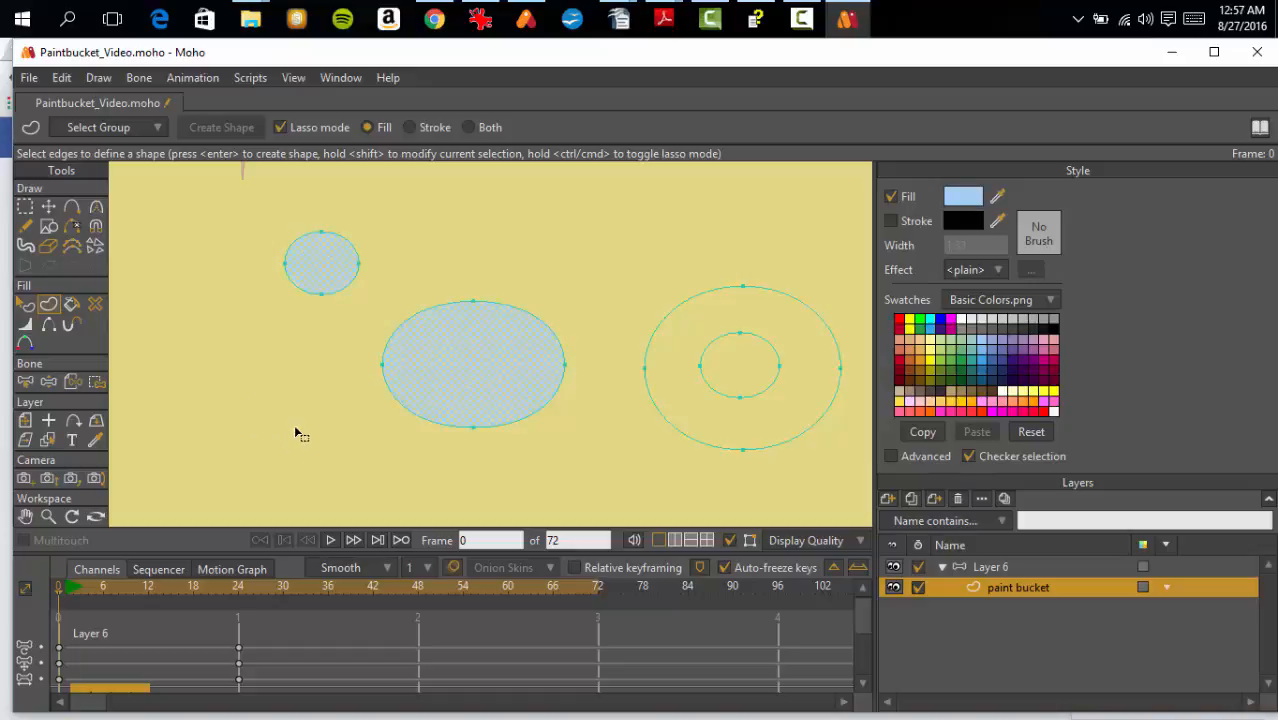
# Step: Move the small light-blue circle into the large ellipse and centre it to cut a hole
pyautogui.click(50, 206)
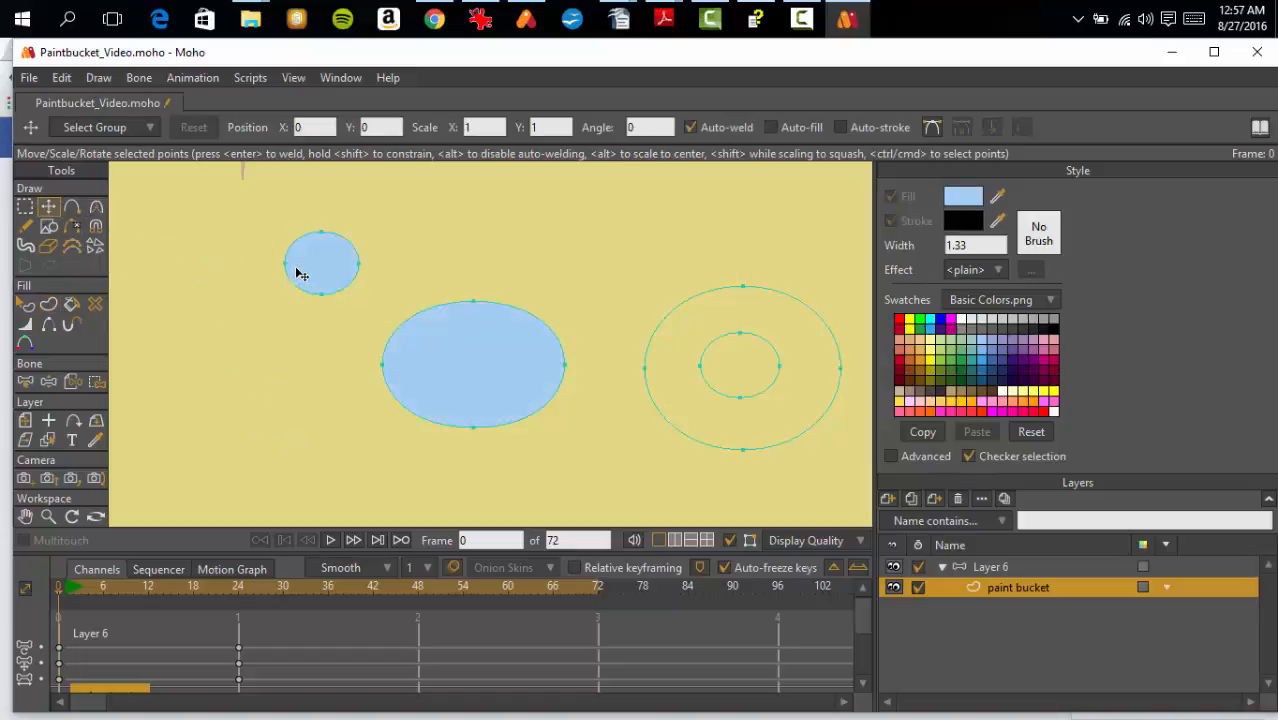
pyautogui.press('Tab')
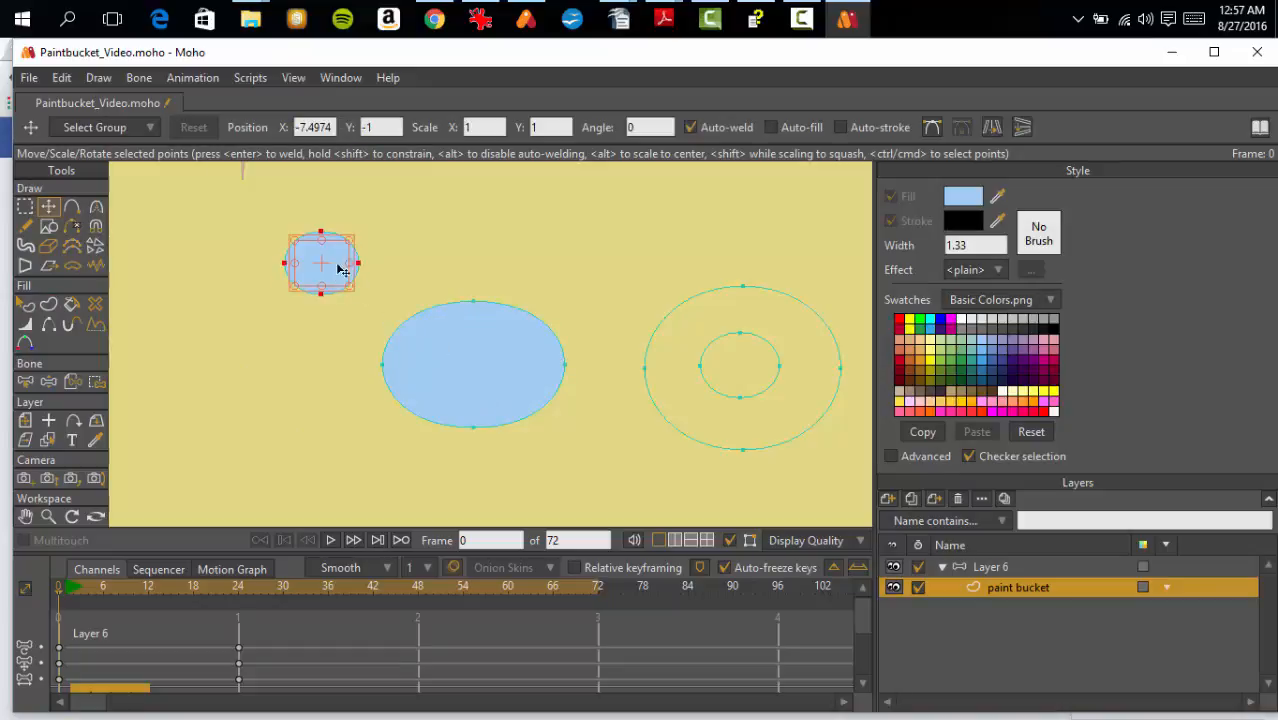
pyautogui.moveTo(338, 281); pyautogui.dragTo(481, 378)
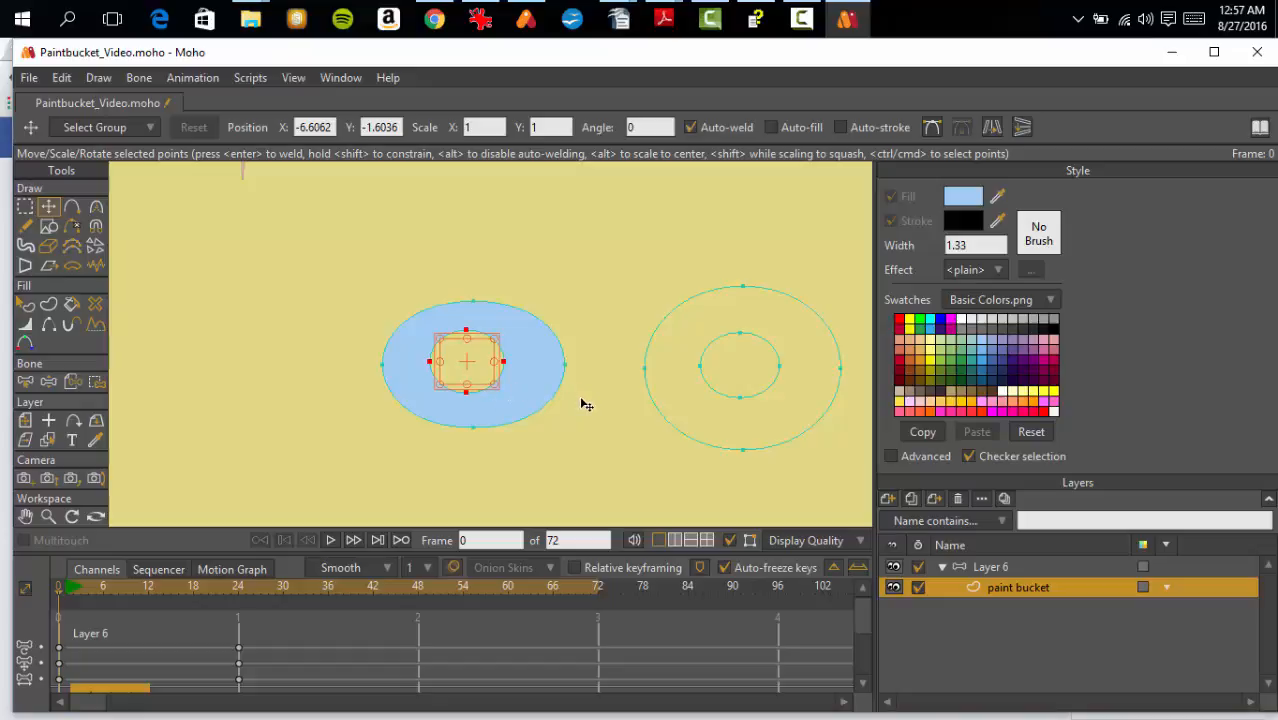
pyautogui.moveTo(624, 390); pyautogui.dragTo(558, 370)
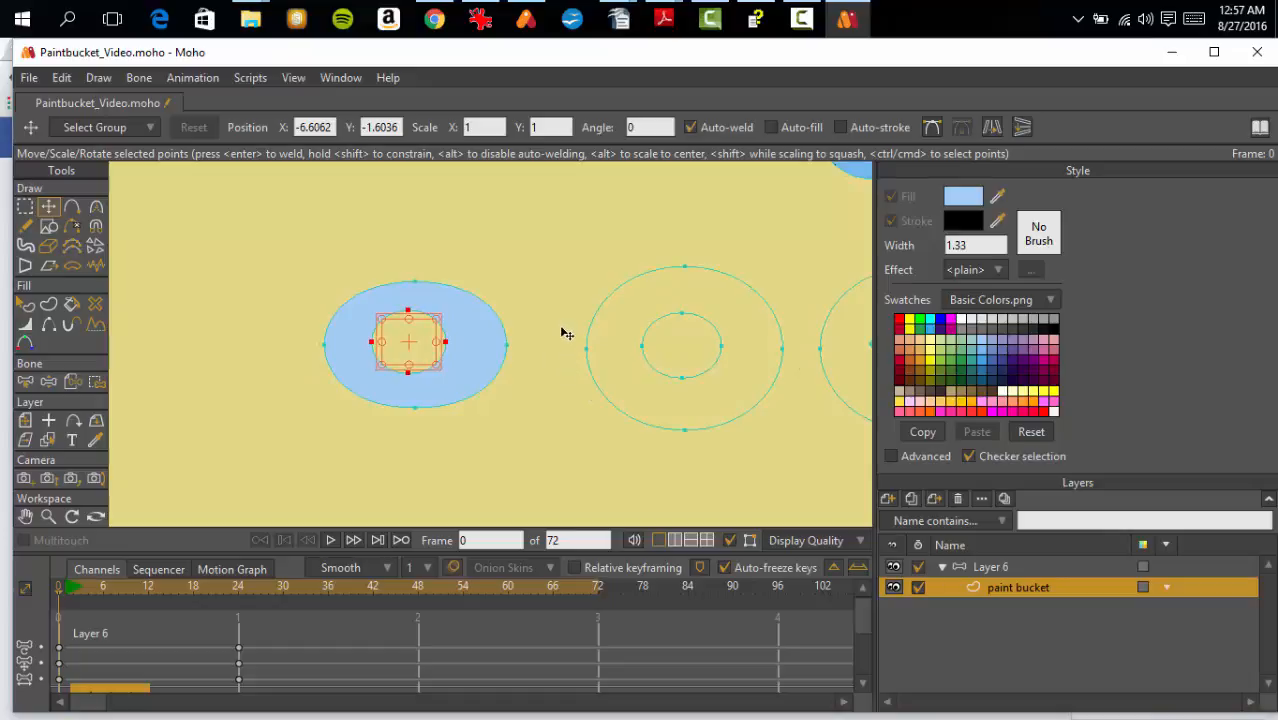
pyautogui.moveTo(428, 354); pyautogui.dragTo(435, 354)
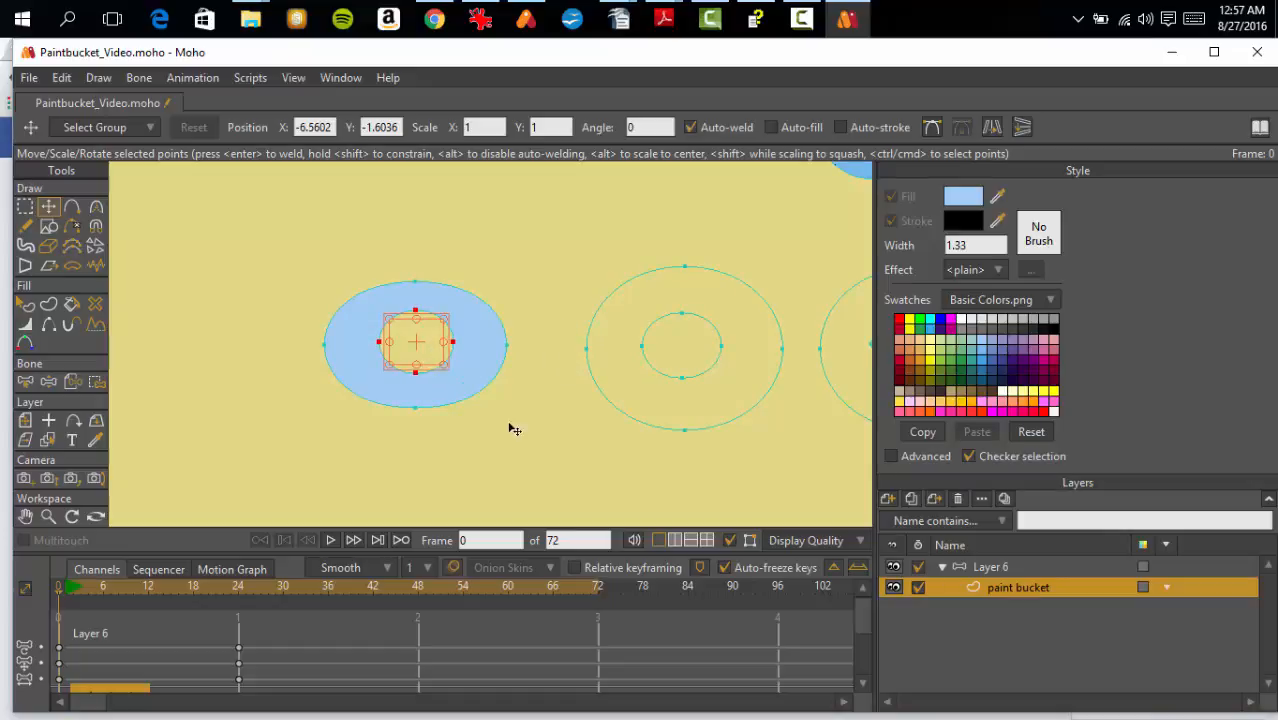
# Step: Fill the ring of the concentric pair beside the light-blue ellipse in light blue with fill and stroke, and deselect its points
pyautogui.moveTo(550, 423); pyautogui.dragTo(329, 431)
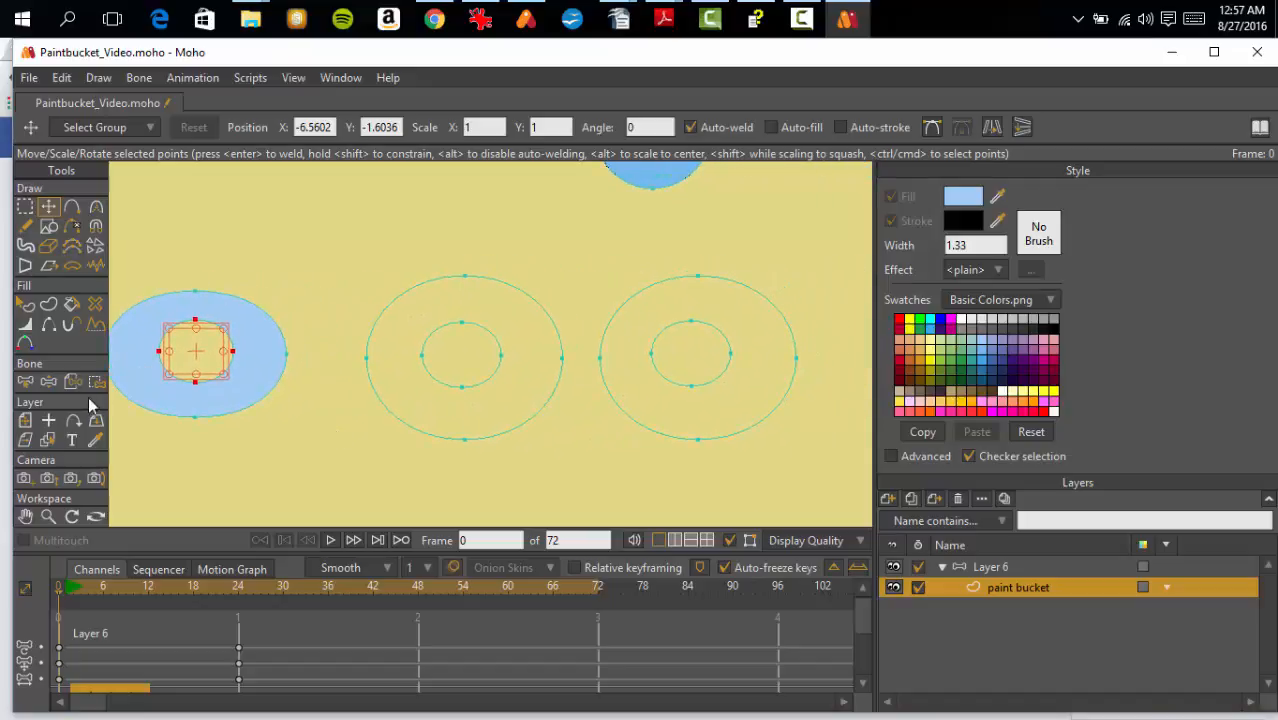
pyautogui.click(71, 304)
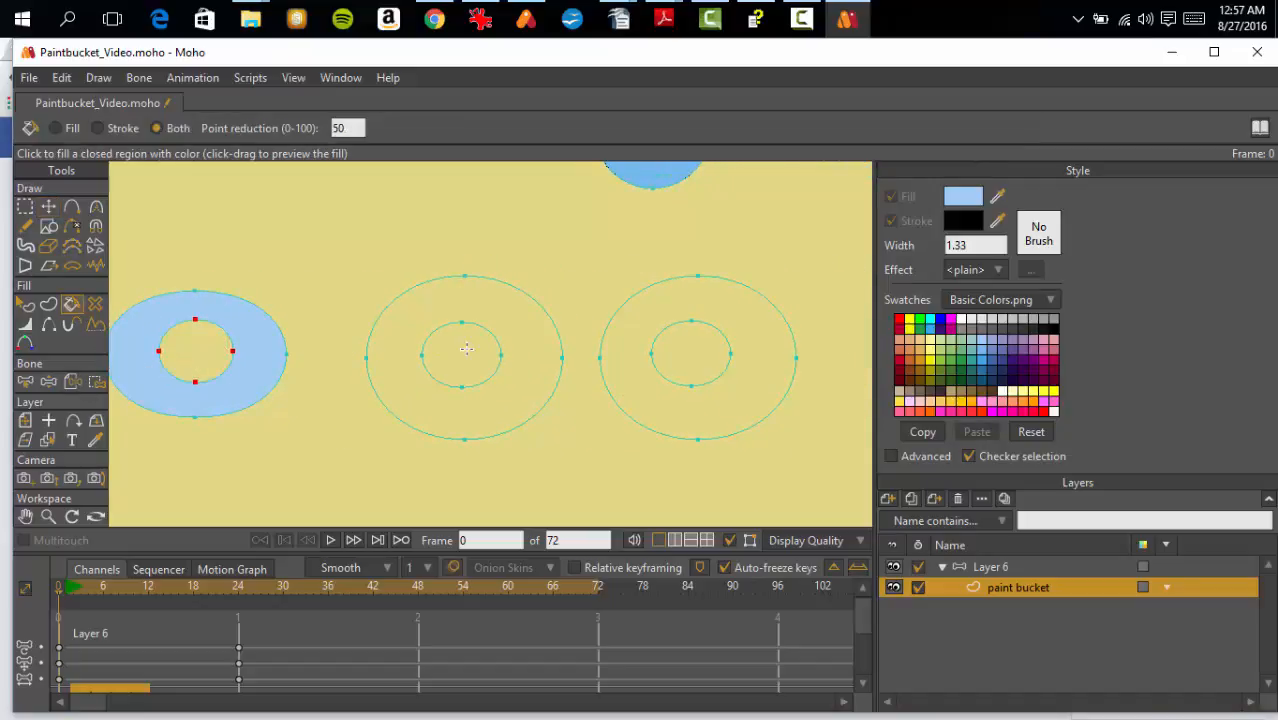
pyautogui.click(503, 402)
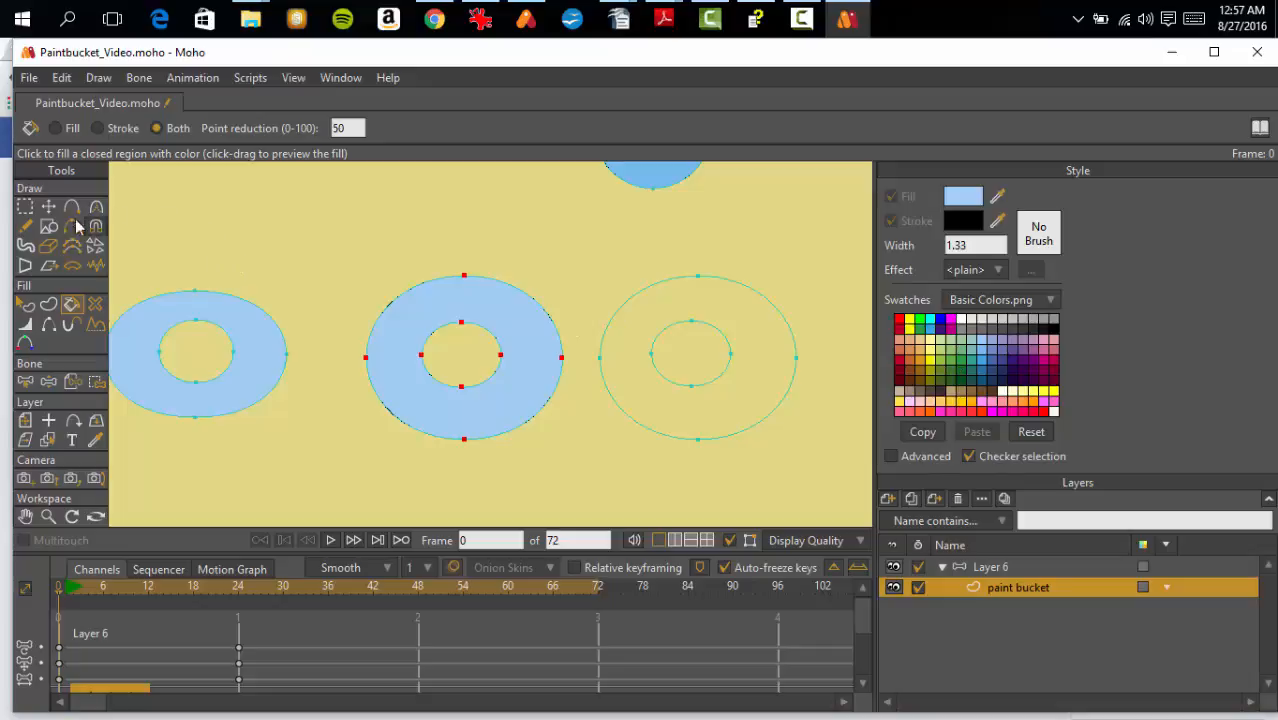
pyautogui.click(48, 206)
pyautogui.click(270, 265)
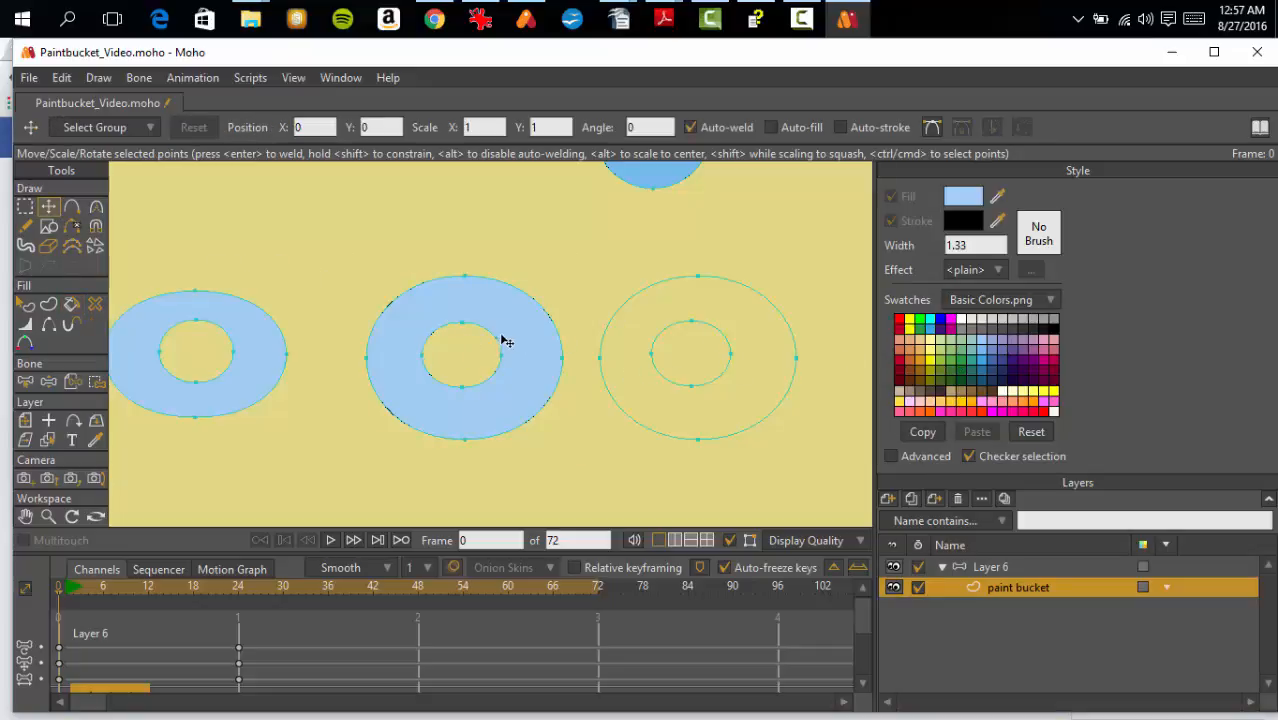
# Step: Nudge the inner circle of the middle light-blue ring and fill it light yellow with the Paint Bucket set to Both
pyautogui.click(445, 327)
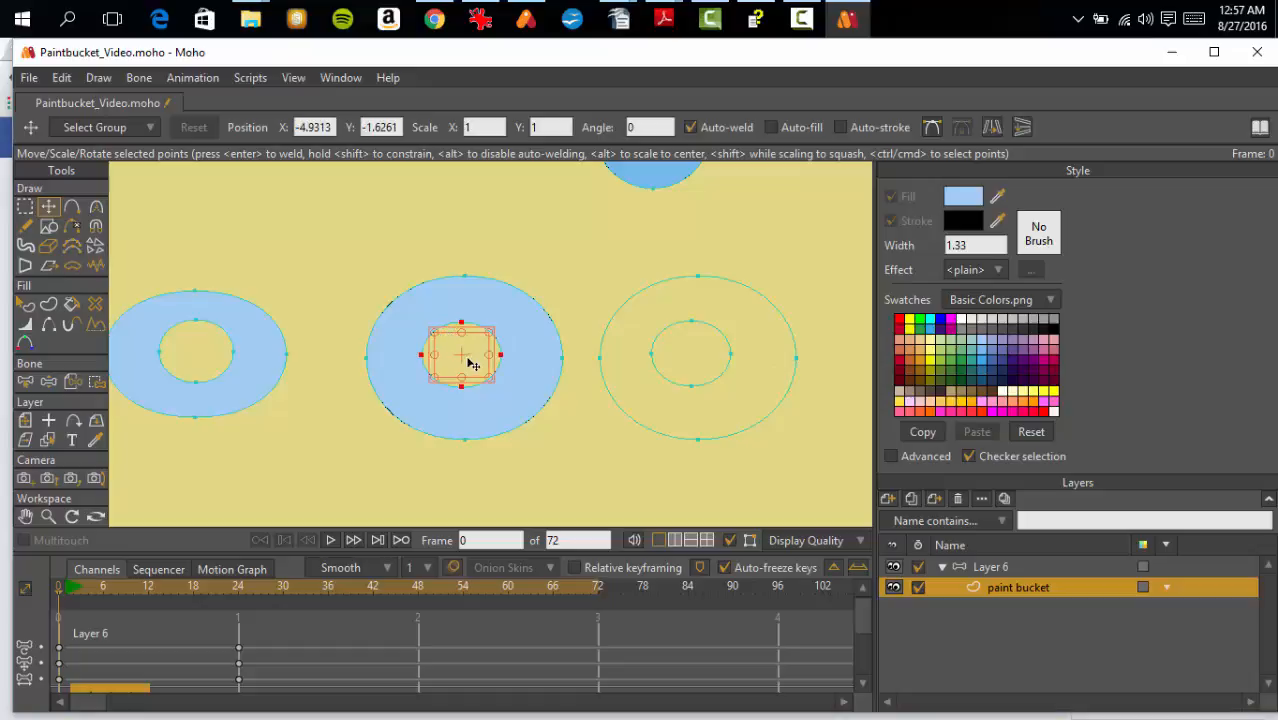
pyautogui.moveTo(464, 357)
pyautogui.mouseDown()
pyautogui.moveTo(368, 262)
pyautogui.moveTo(474, 366)
pyautogui.mouseUp()
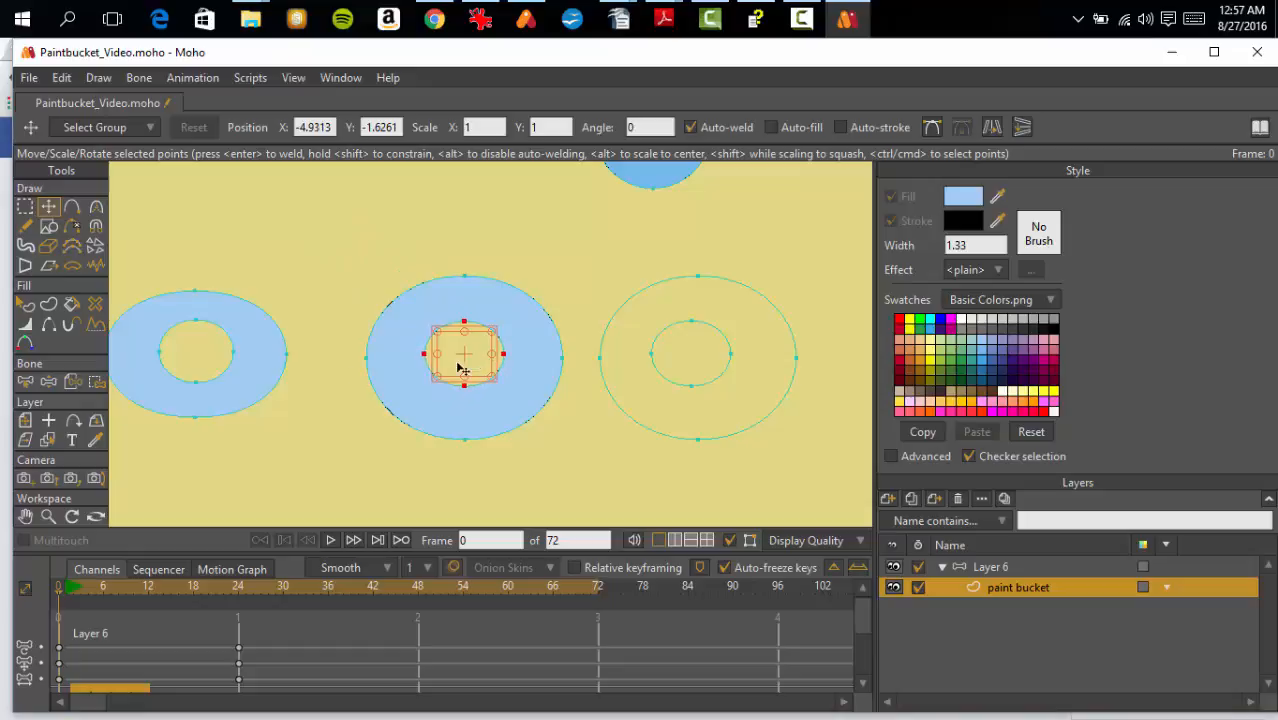
pyautogui.click(71, 304)
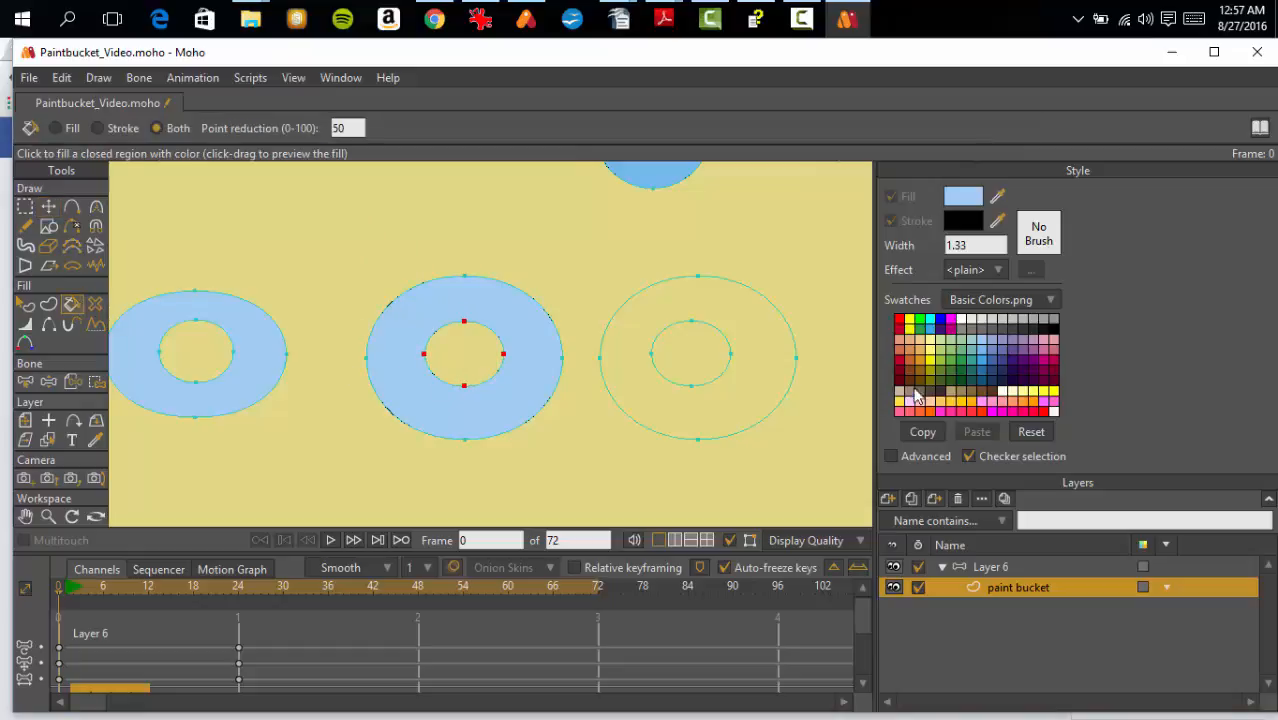
pyautogui.click(933, 342)
pyautogui.click(468, 346)
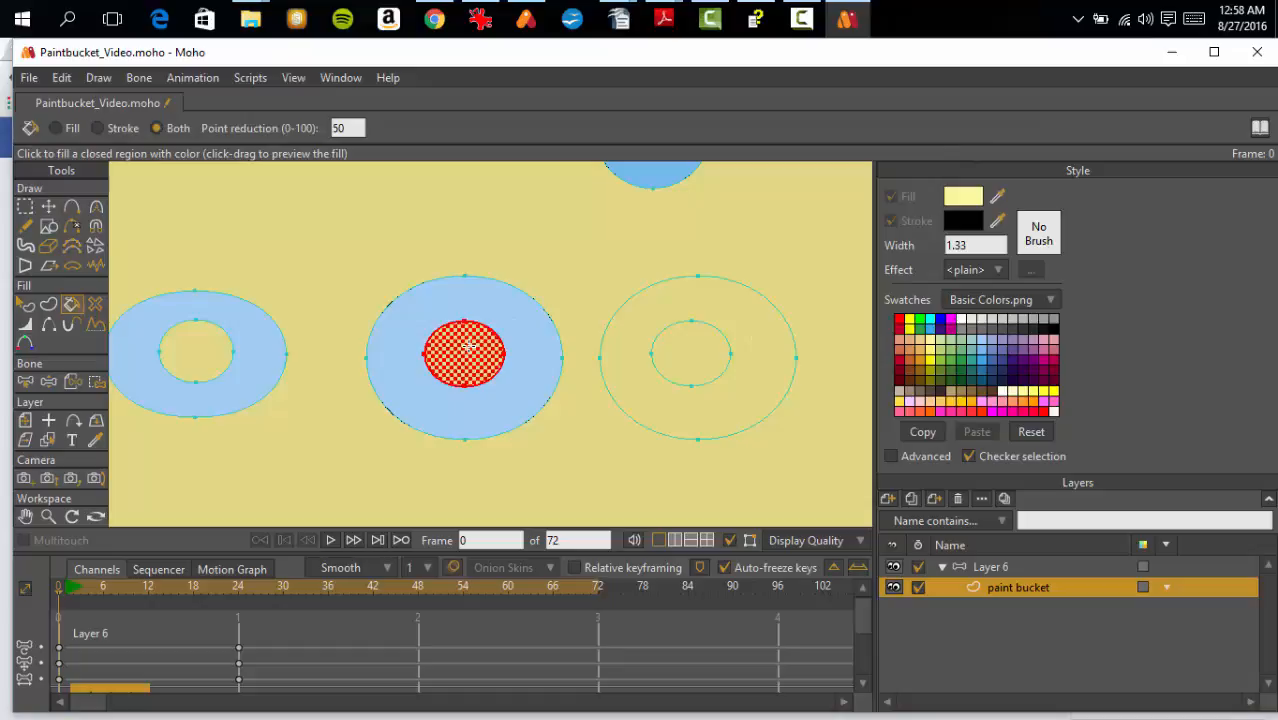
# Step: Shift the light-yellow inner circle slightly inside the middle ring using Transform Points
pyautogui.click(48, 206)
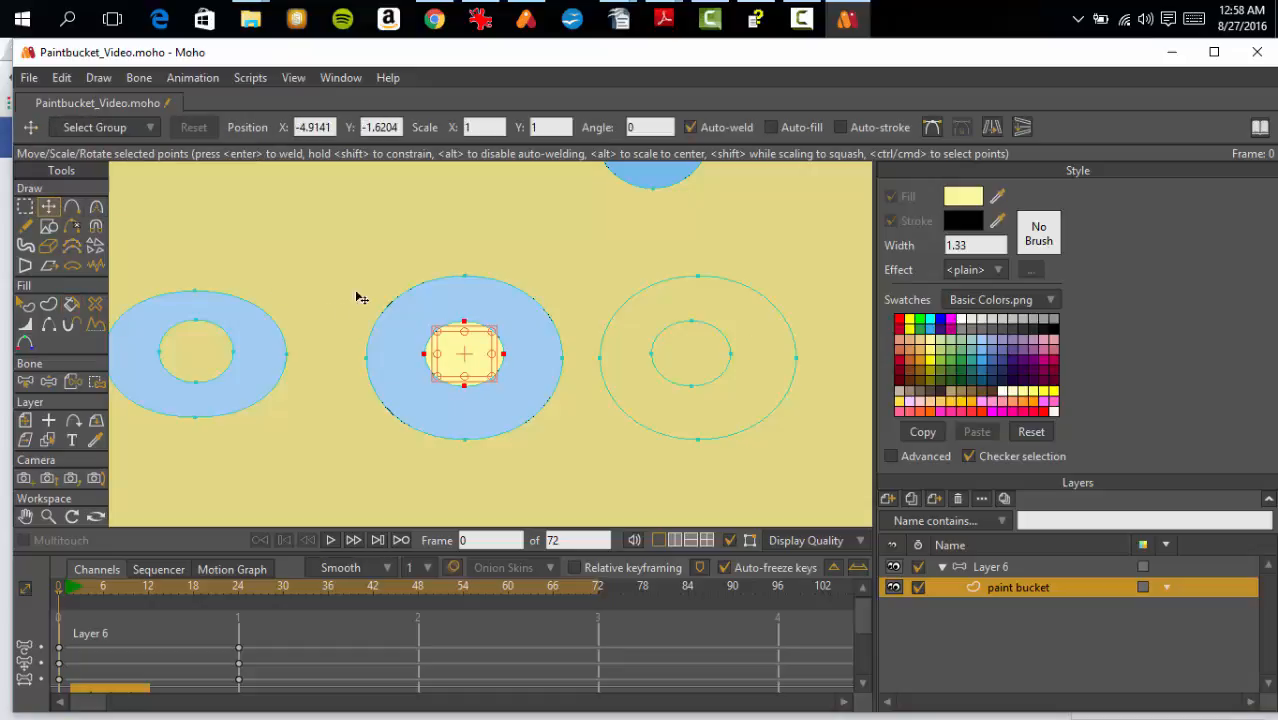
pyautogui.moveTo(462, 362)
pyautogui.mouseDown()
pyautogui.moveTo(337, 251)
pyautogui.moveTo(457, 373)
pyautogui.mouseUp()
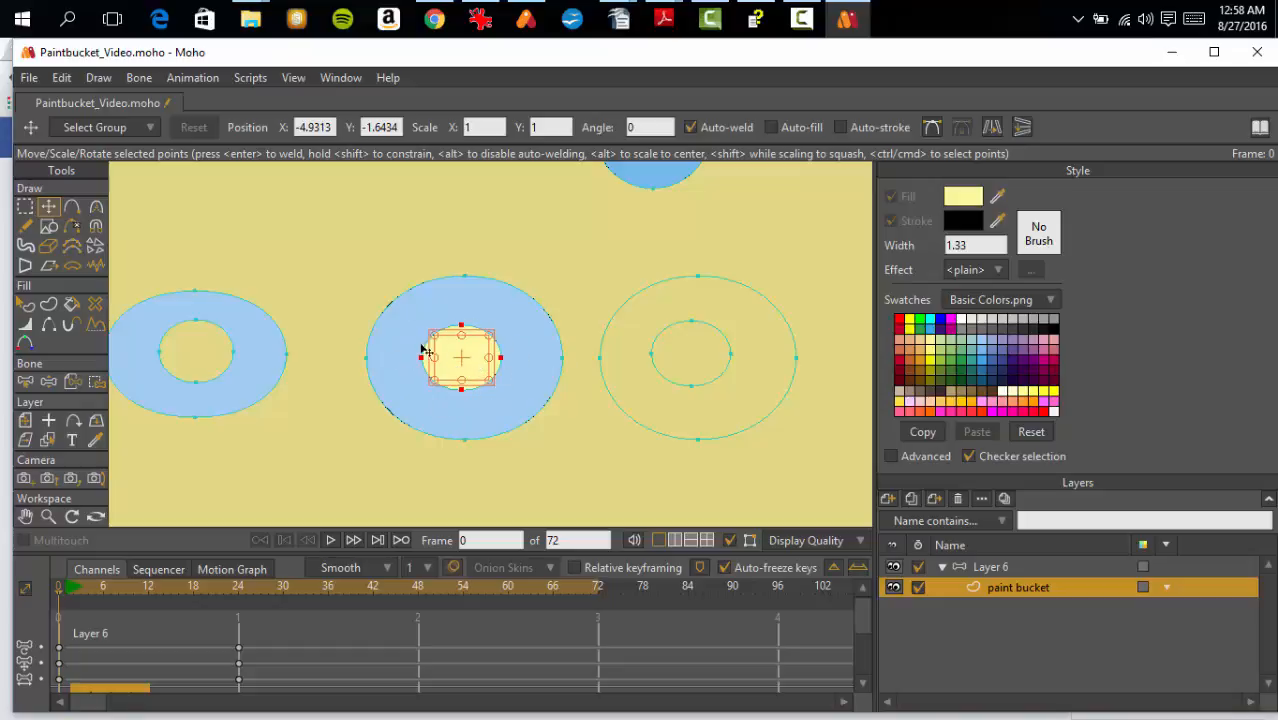
pyautogui.moveTo(450, 362)
pyautogui.mouseDown()
pyautogui.moveTo(392, 322)
pyautogui.moveTo(351, 254)
pyautogui.moveTo(451, 374)
pyautogui.moveTo(365, 251)
pyautogui.moveTo(459, 373)
pyautogui.mouseUp()
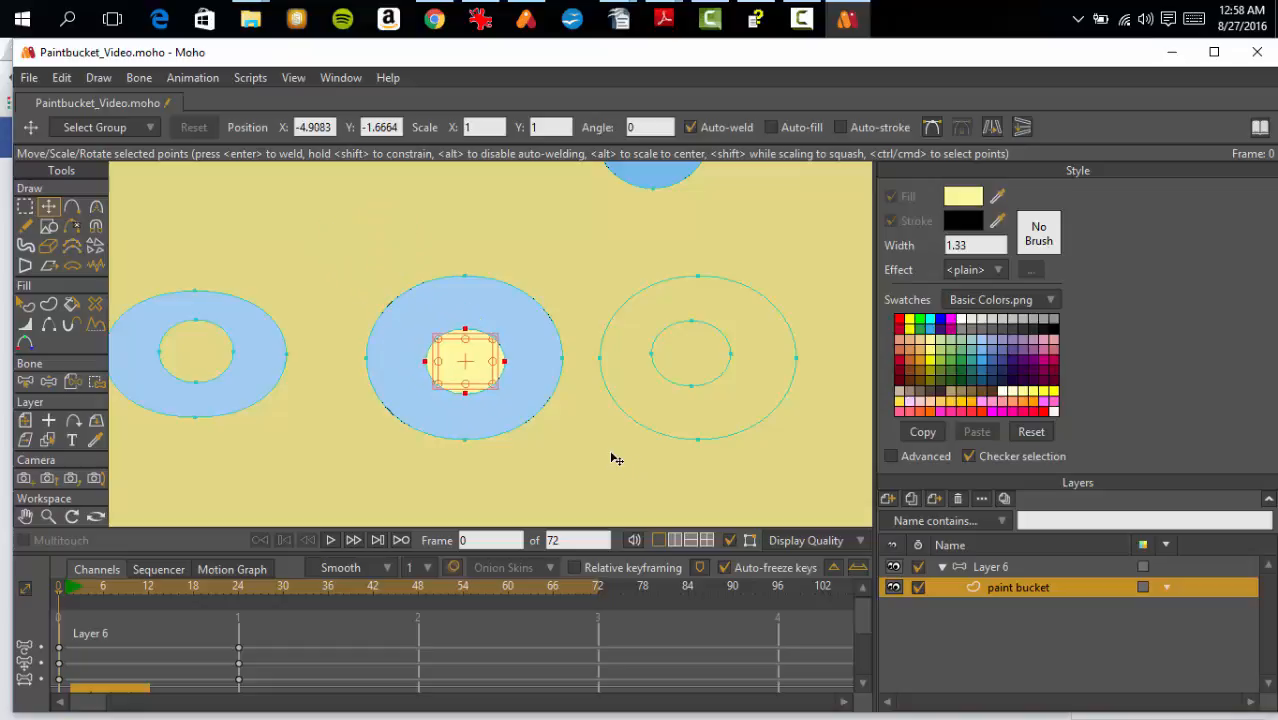
# Step: Move the inner circle of the leftmost light-blue ellipse slightly to reposition its hole
pyautogui.scroll(3, 615, 437)
pyautogui.scroll(-5, 609, 428)
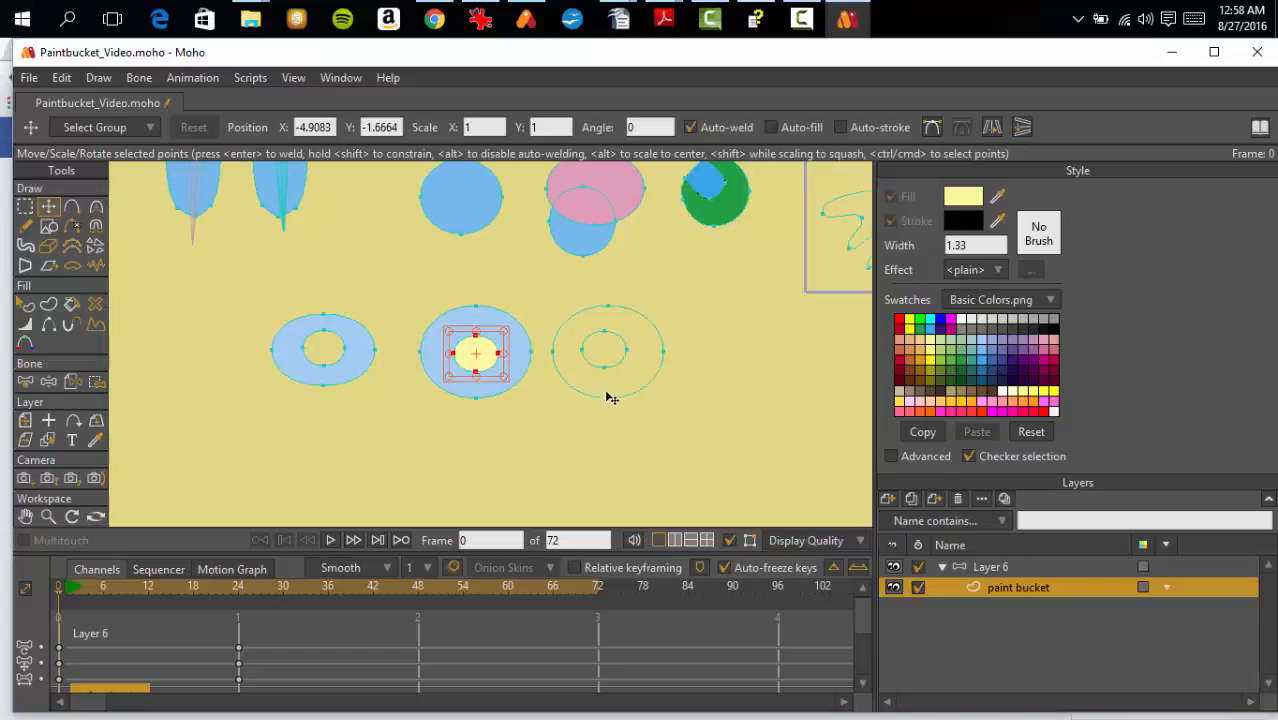
pyautogui.scroll(3, 558, 407)
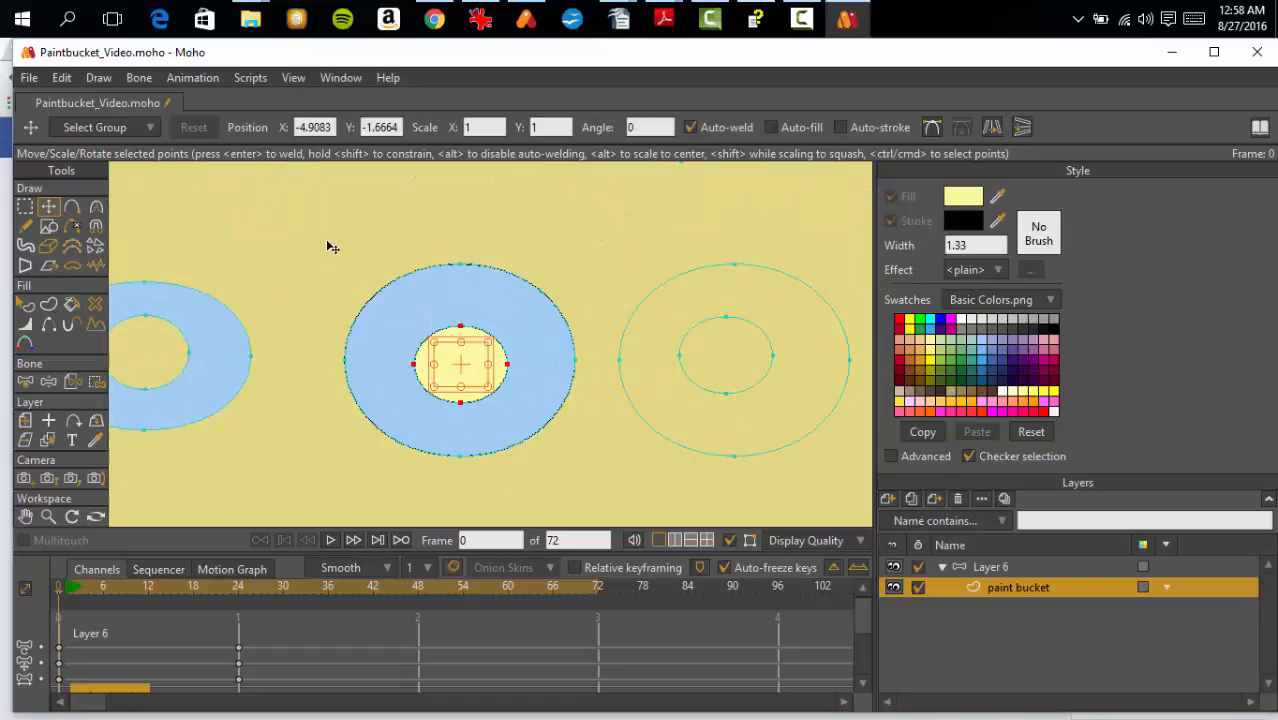
pyautogui.moveTo(332, 246); pyautogui.dragTo(456, 262)
pyautogui.moveTo(579, 377)
pyautogui.mouseDown()
pyautogui.moveTo(471, 251)
pyautogui.moveTo(562, 378)
pyautogui.mouseUp()
pyautogui.click(251, 337)
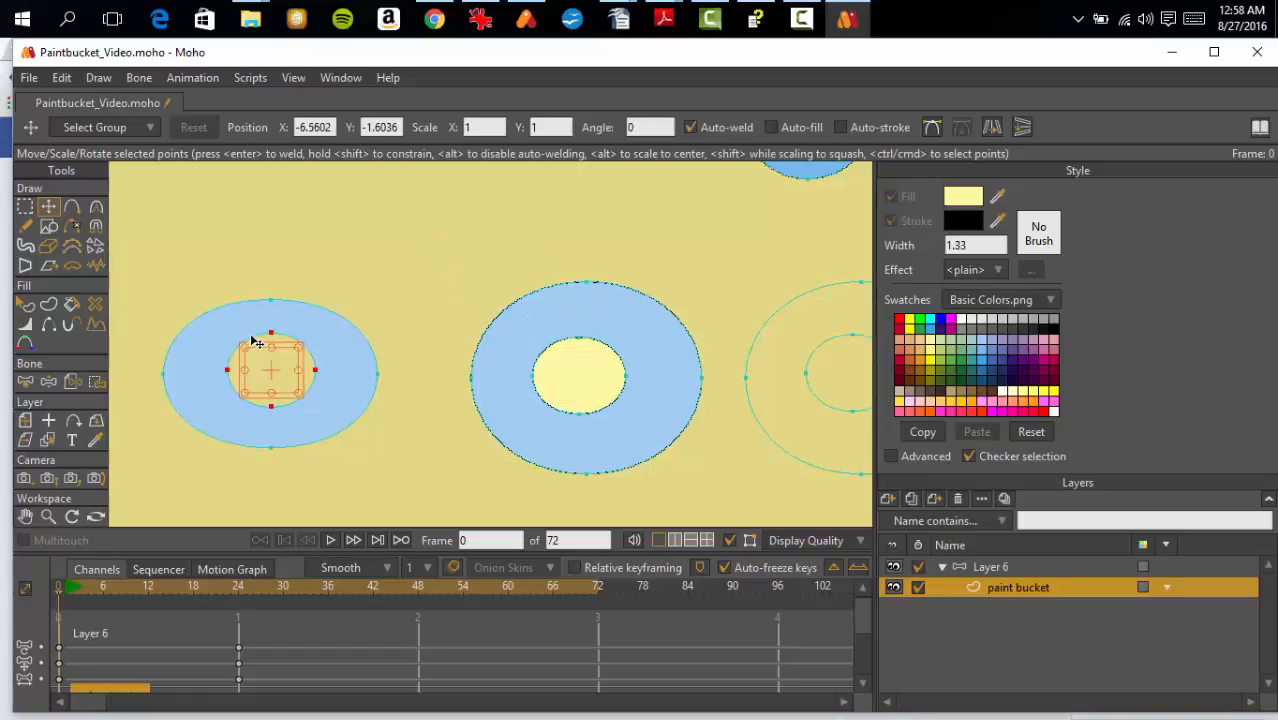
pyautogui.moveTo(267, 375)
pyautogui.mouseDown()
pyautogui.moveTo(185, 248)
pyautogui.moveTo(257, 371)
pyautogui.mouseUp()
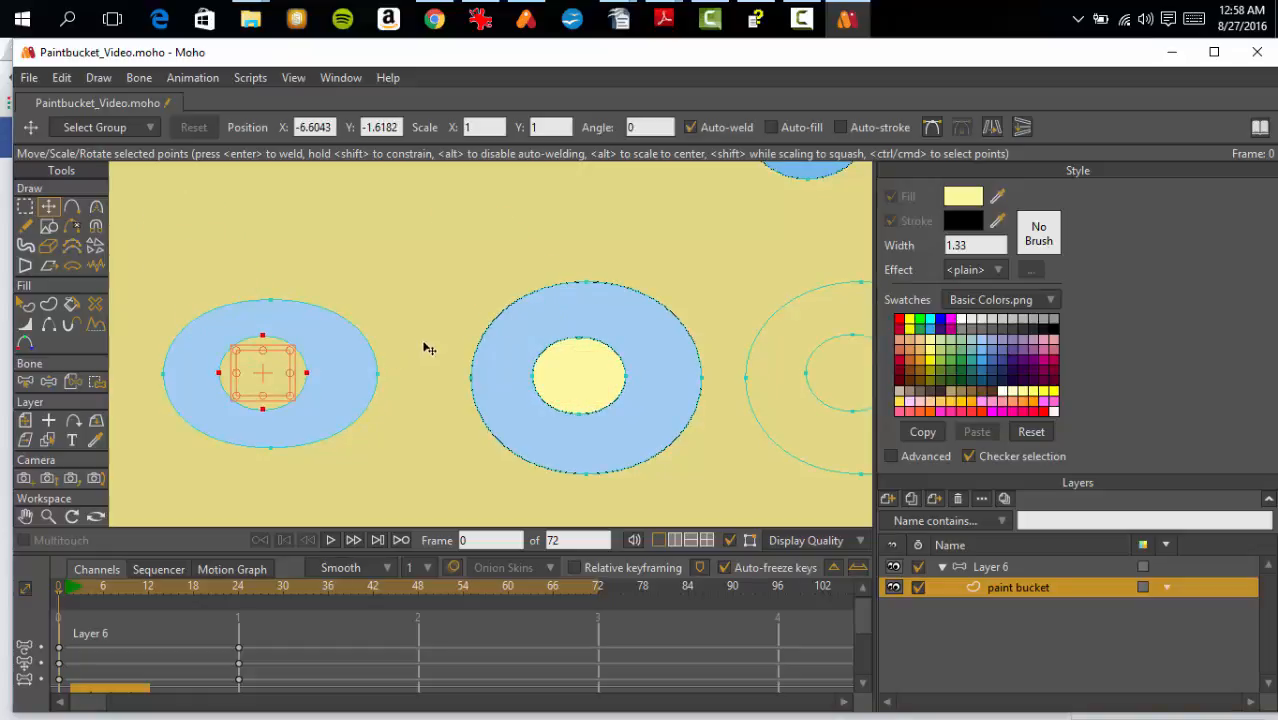
# Step: Switch to the Layer 6 bone layer and slightly adjust the lower bone of the first limb at frame 0
pyautogui.scroll(3, 434, 330)
pyautogui.scroll(-5, 434, 330)
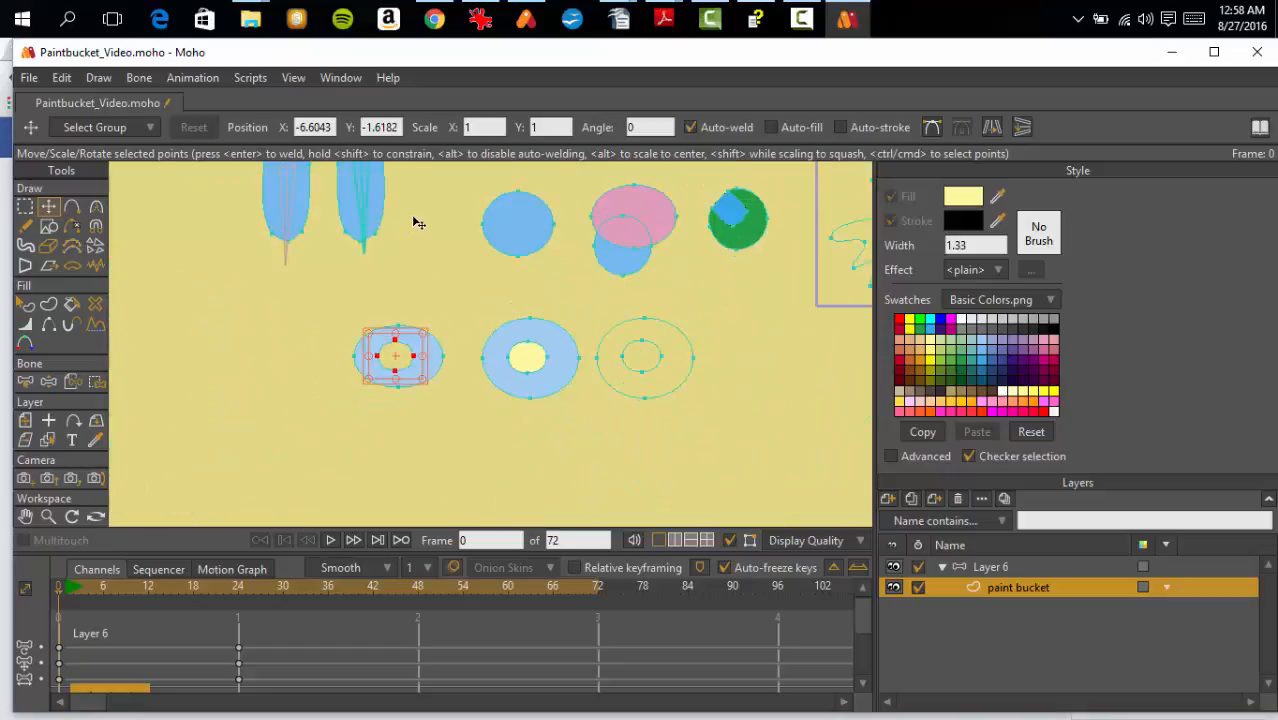
pyautogui.moveTo(417, 220); pyautogui.dragTo(449, 408)
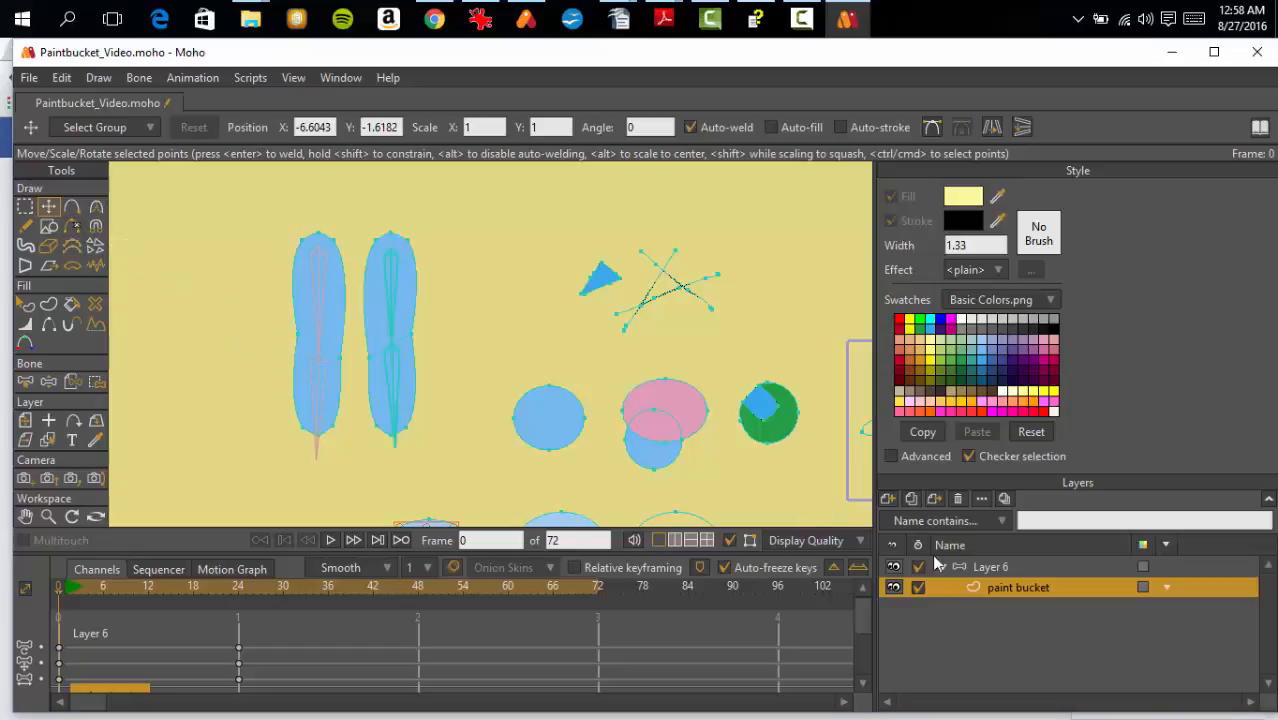
pyautogui.click(983, 569)
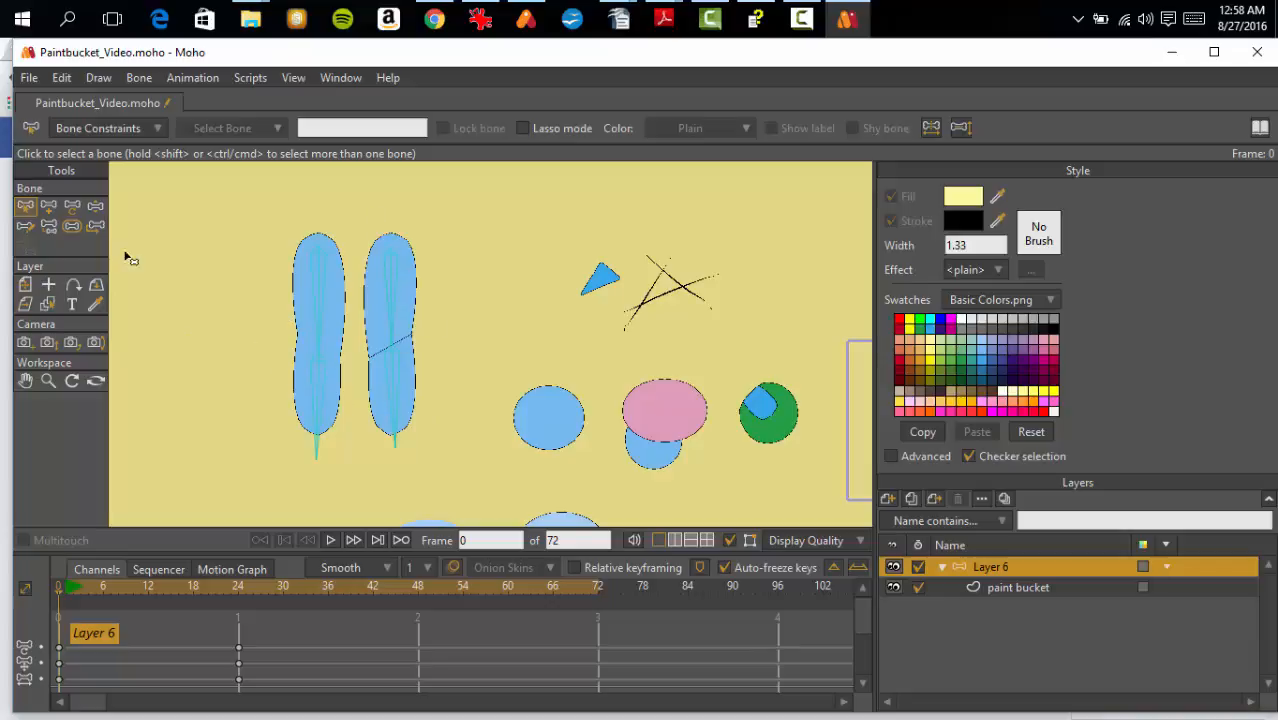
pyautogui.click(70, 205)
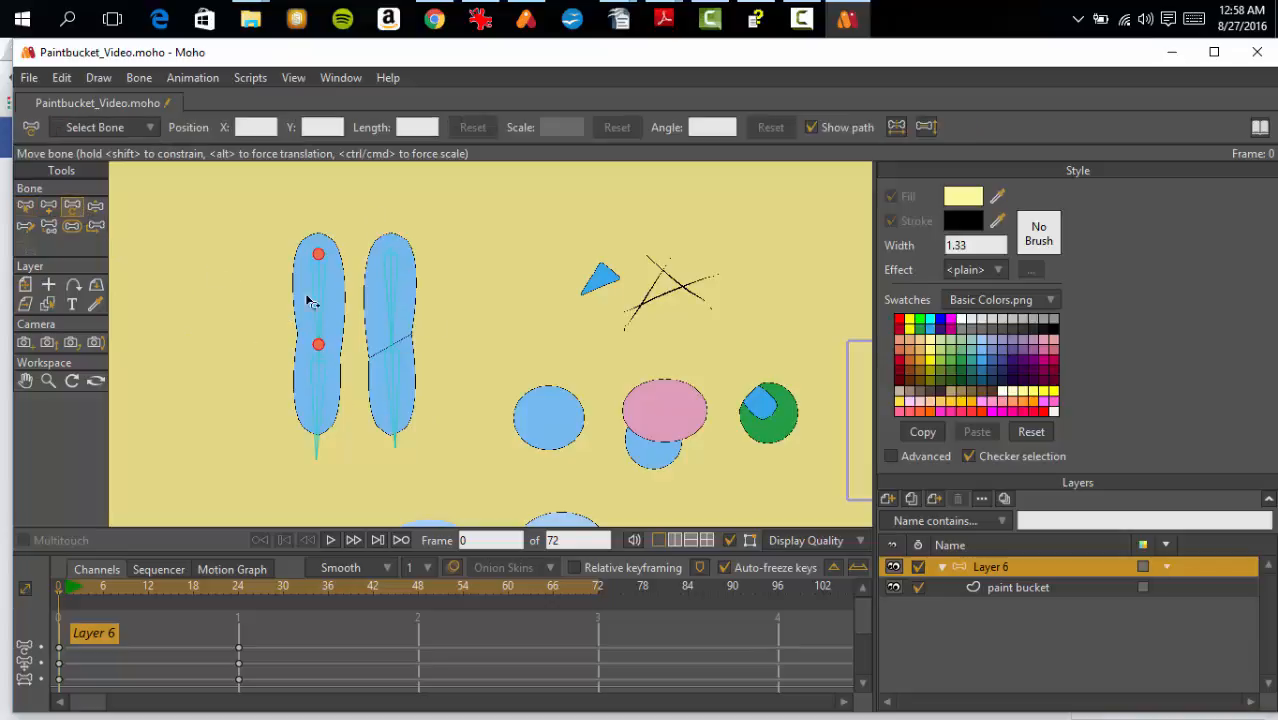
pyautogui.click(320, 385)
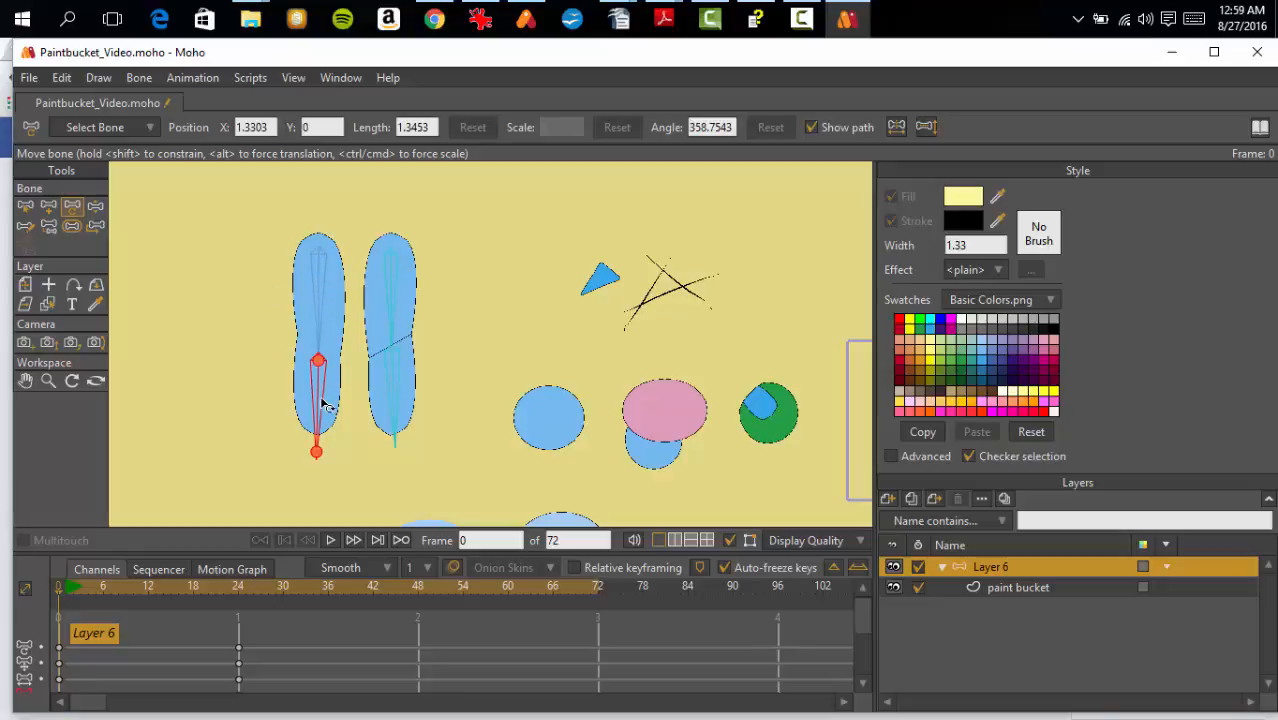
pyautogui.moveTo(320, 403)
pyautogui.mouseDown()
pyautogui.moveTo(295, 396)
pyautogui.moveTo(320, 413)
pyautogui.mouseUp()
# Step: At frame 24, fold the first limb's lower bone up over its upper half and swing it back to nearly straight
pyautogui.click(240, 586)
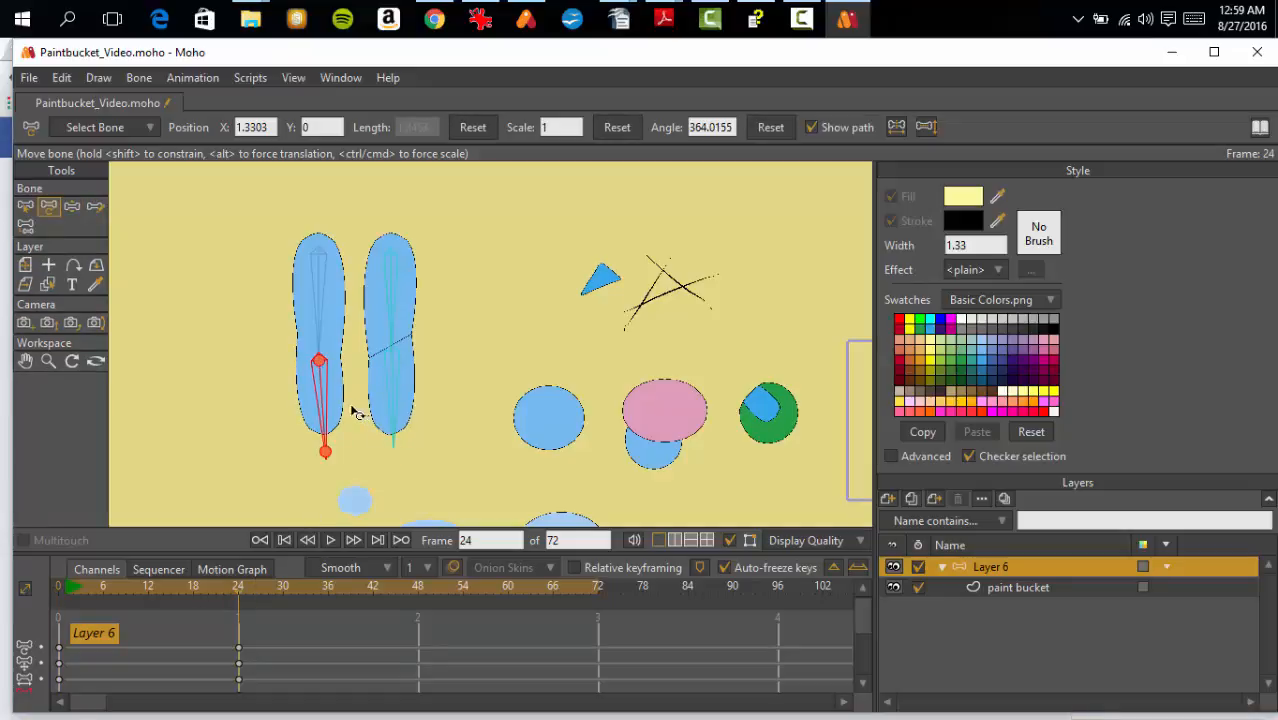
pyautogui.moveTo(322, 390); pyautogui.dragTo(316, 322)
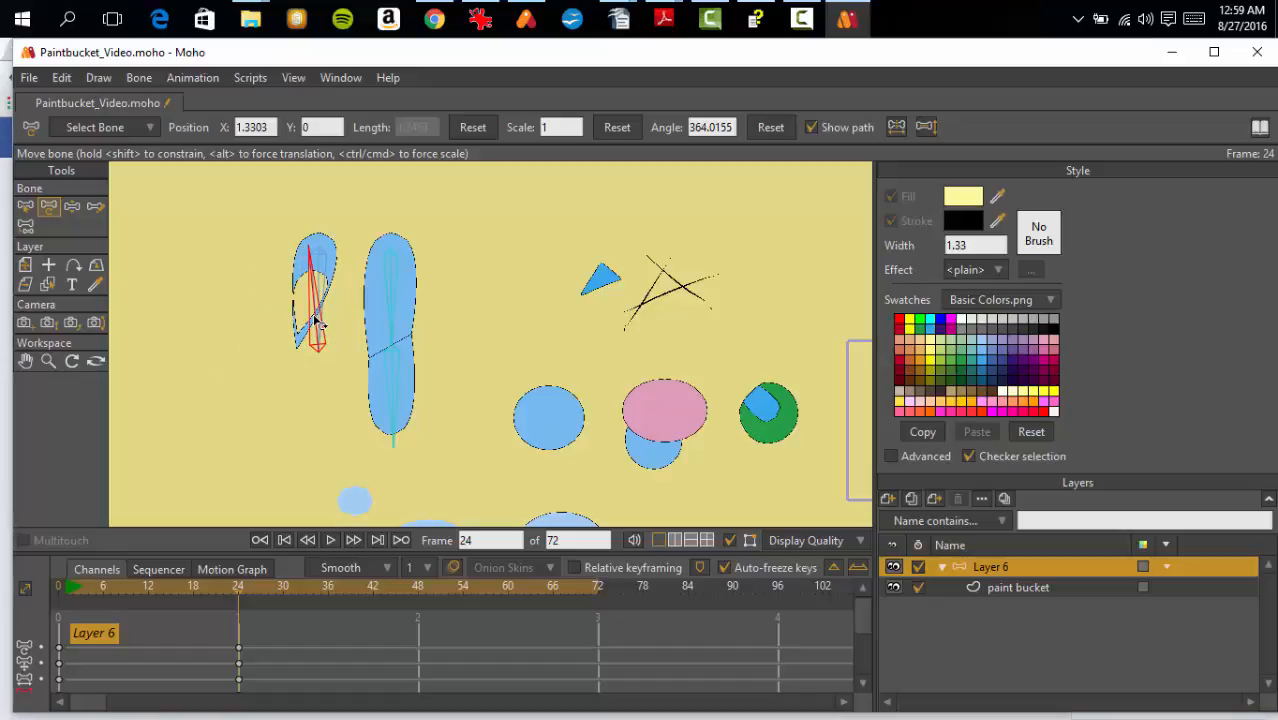
pyautogui.moveTo(316, 320); pyautogui.dragTo(320, 378)
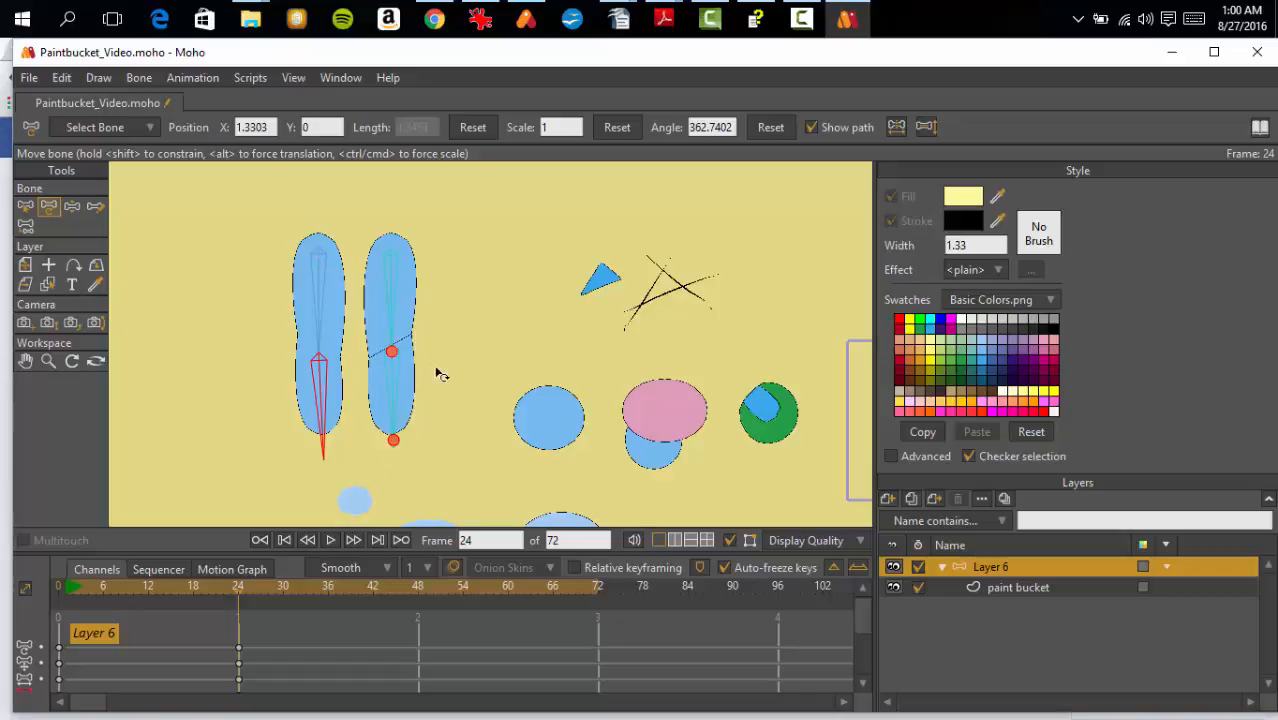
# Step: At frame 0, hide the diagonal edge across the second limb's joint on the paint bucket layer
pyautogui.scroll(-3, 440, 374)
pyautogui.scroll(6, 456, 363)
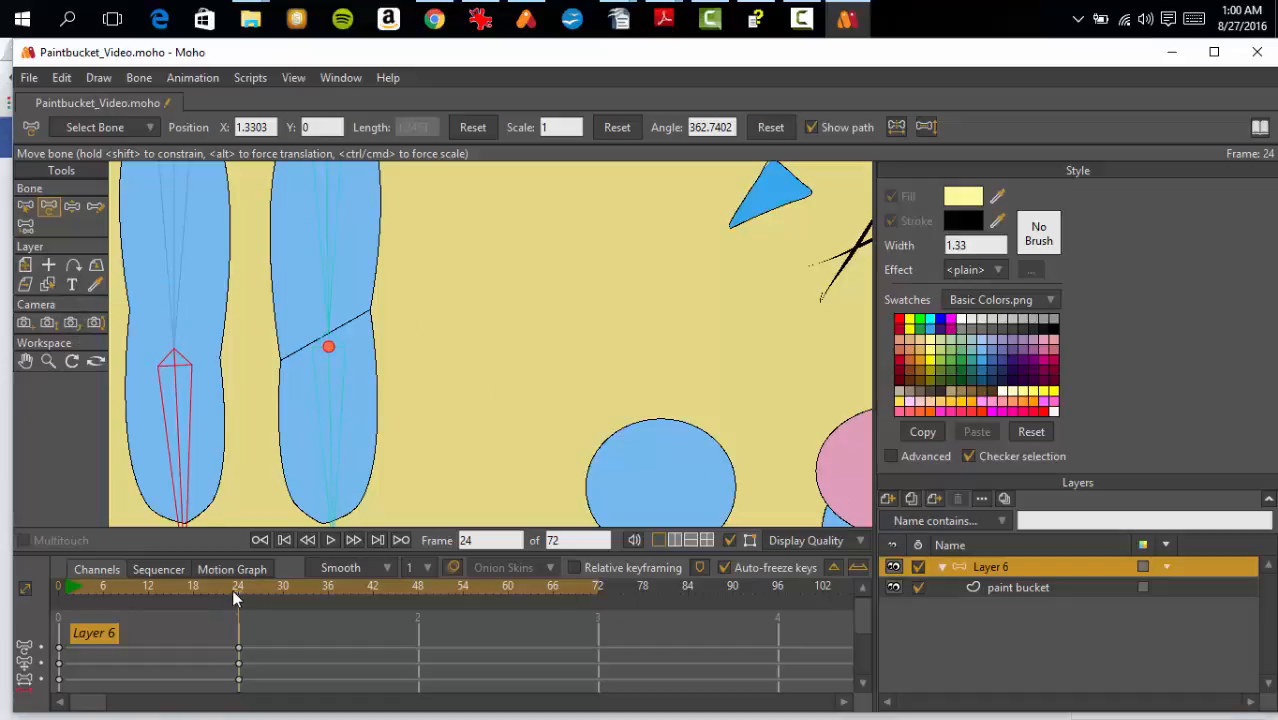
pyautogui.moveTo(236, 598); pyautogui.dragTo(41, 590)
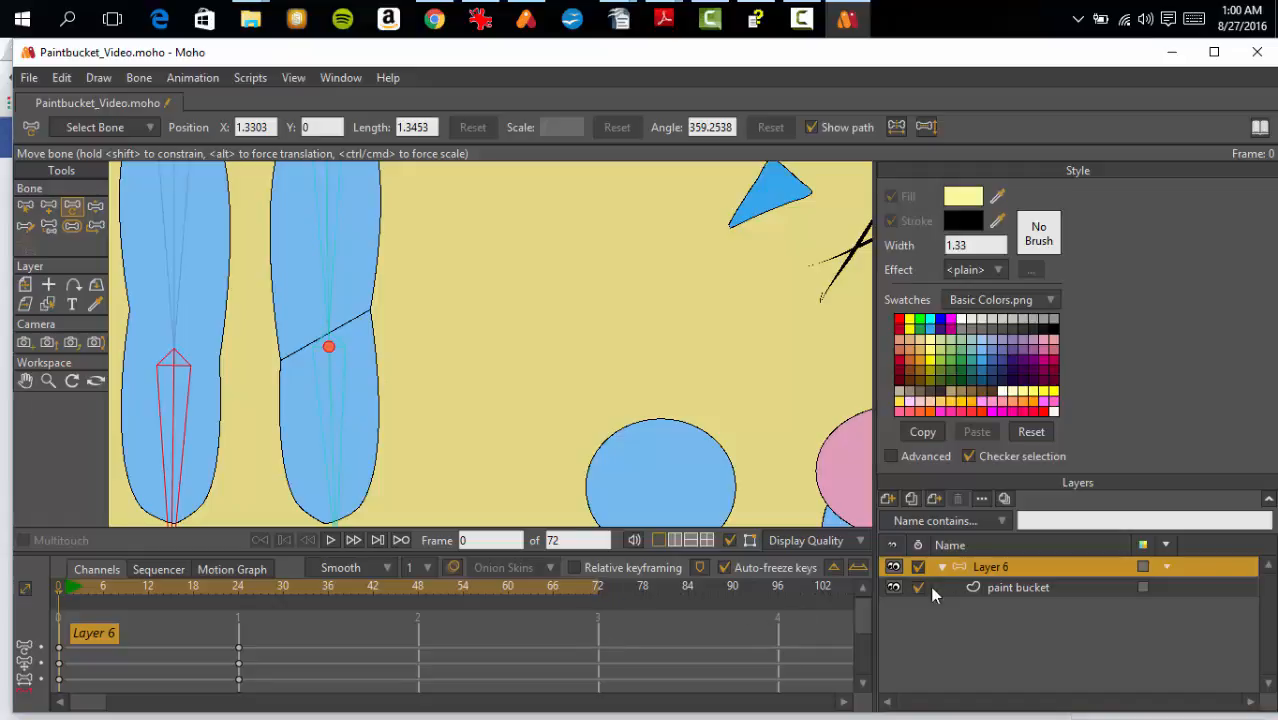
pyautogui.click(993, 590)
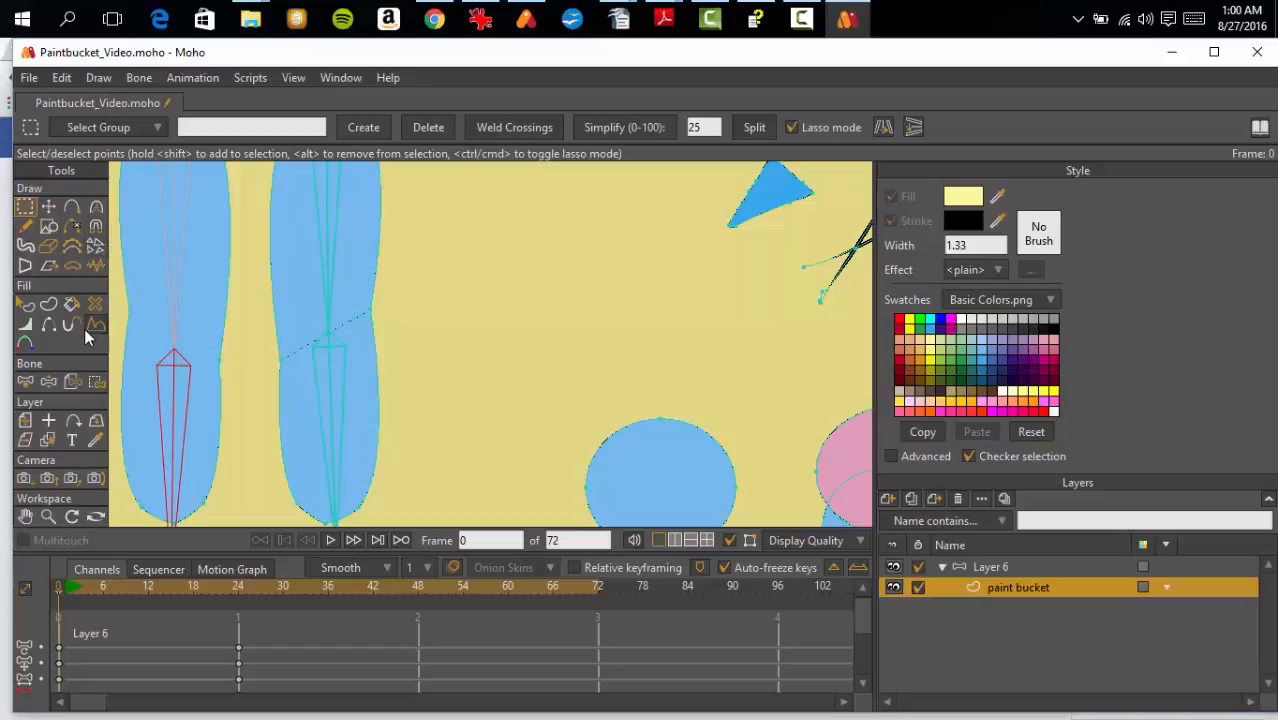
pyautogui.click(48, 327)
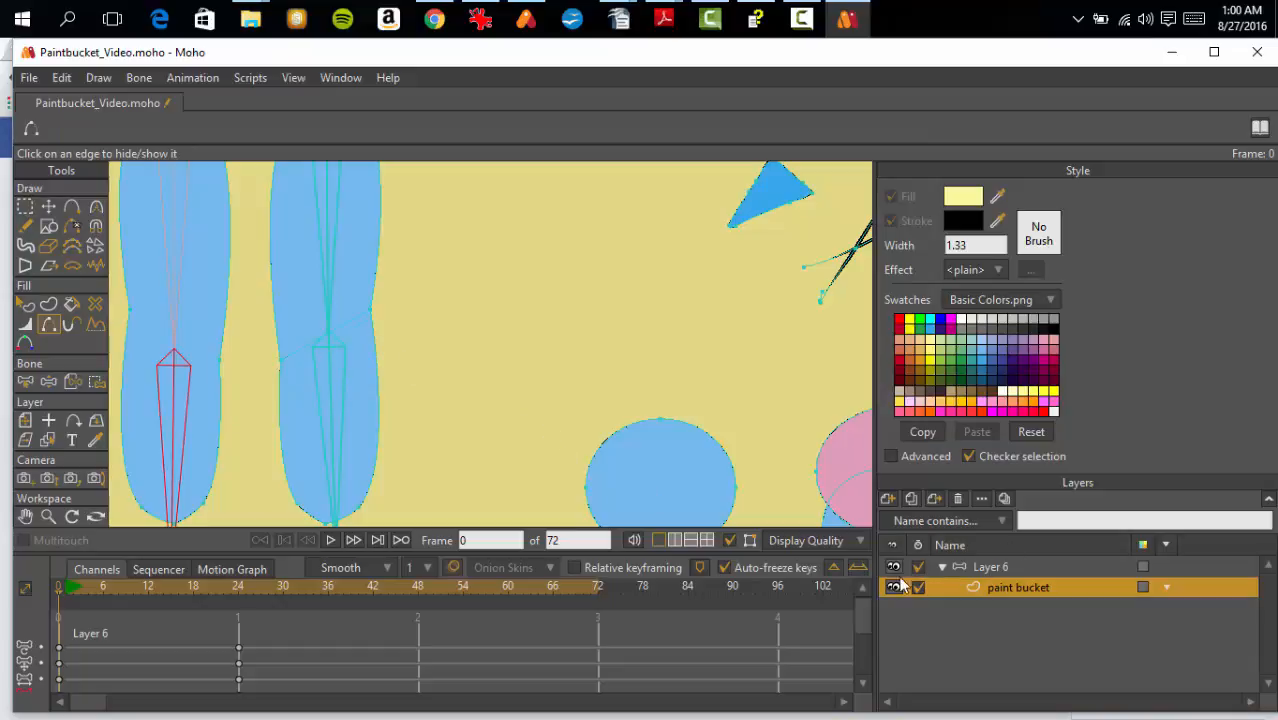
# Step: At frame 24 on Layer 6, fold the second limb's lower bone upward and swing it back to nearly straight
pyautogui.click(237, 582)
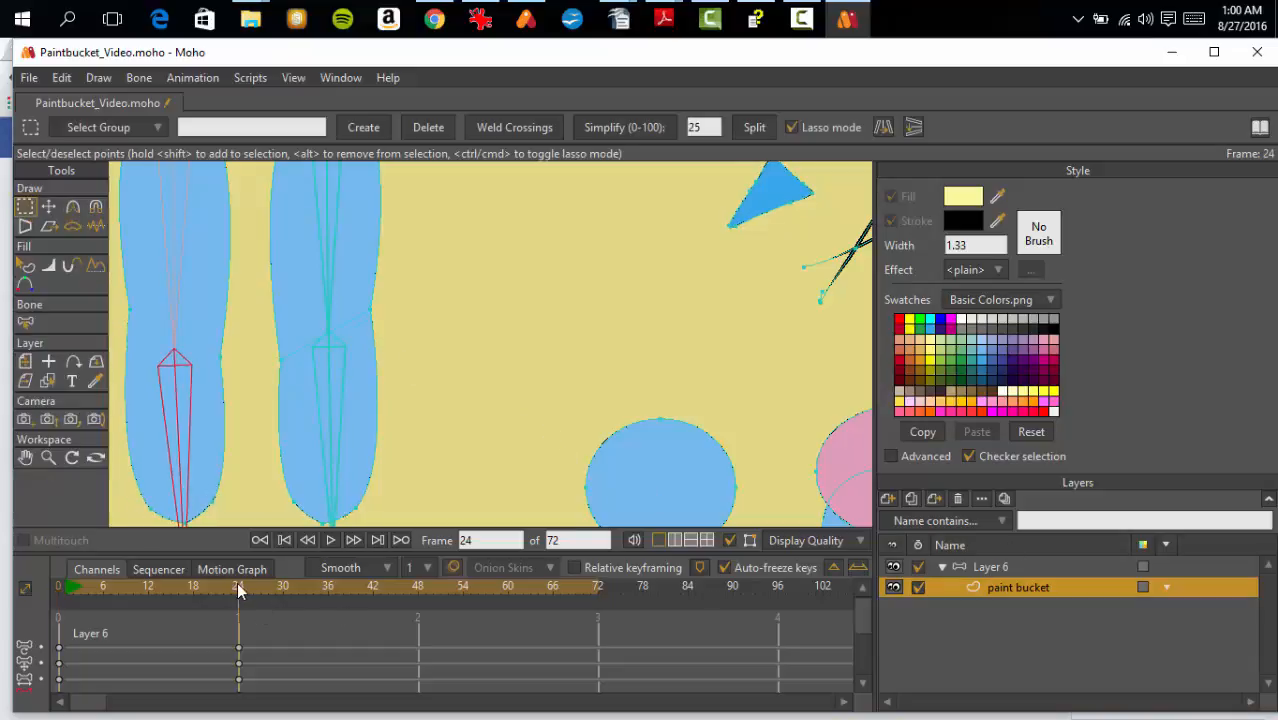
pyautogui.click(968, 566)
pyautogui.scroll(2, 490, 380)
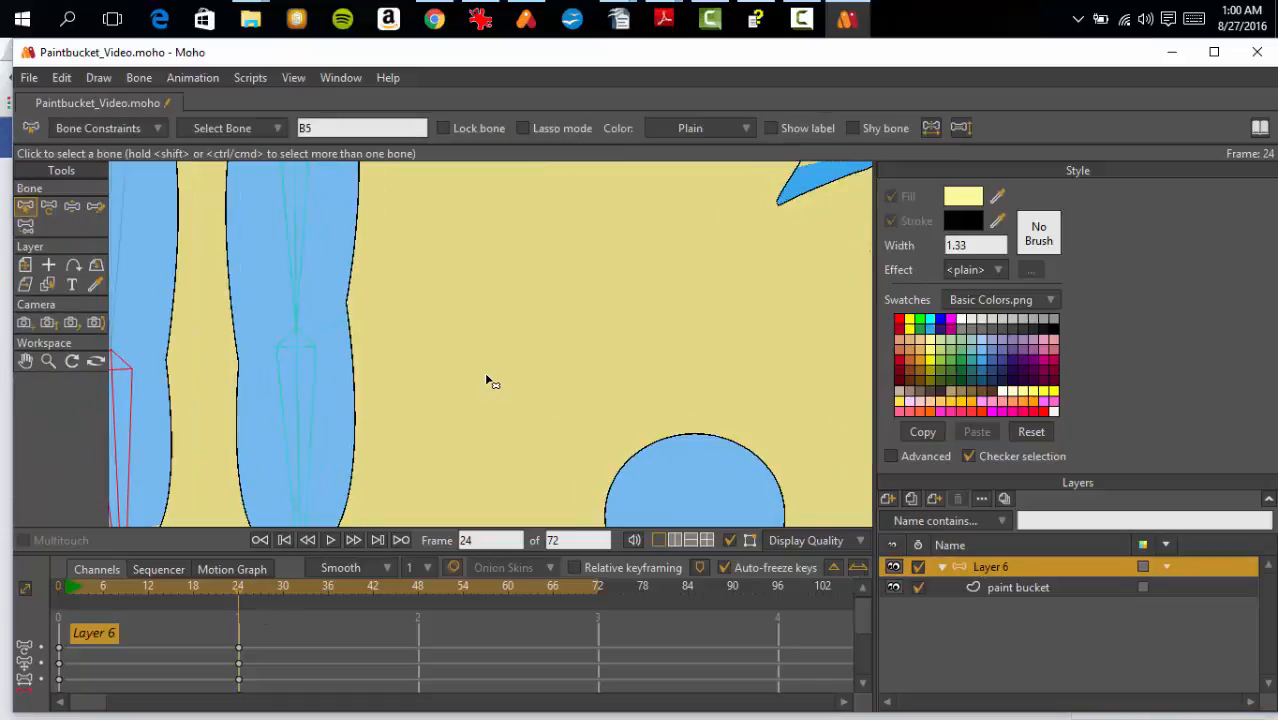
pyautogui.scroll(-3, 490, 380)
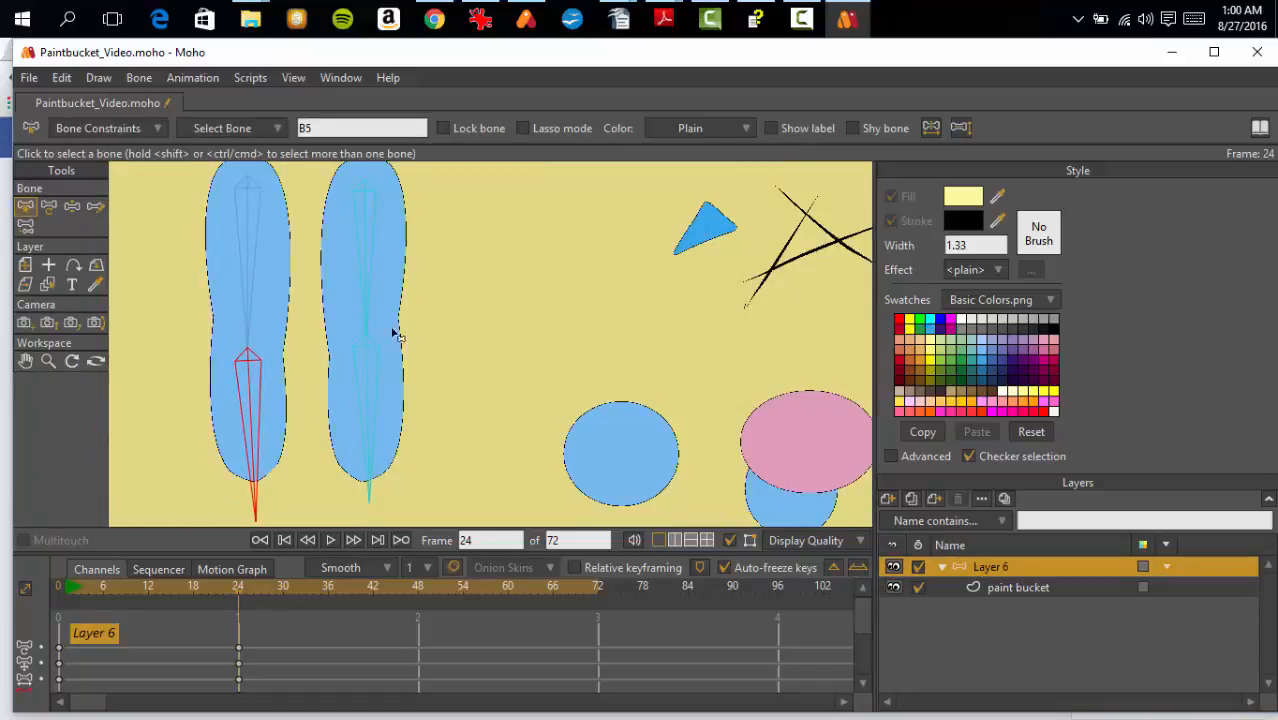
pyautogui.click(48, 206)
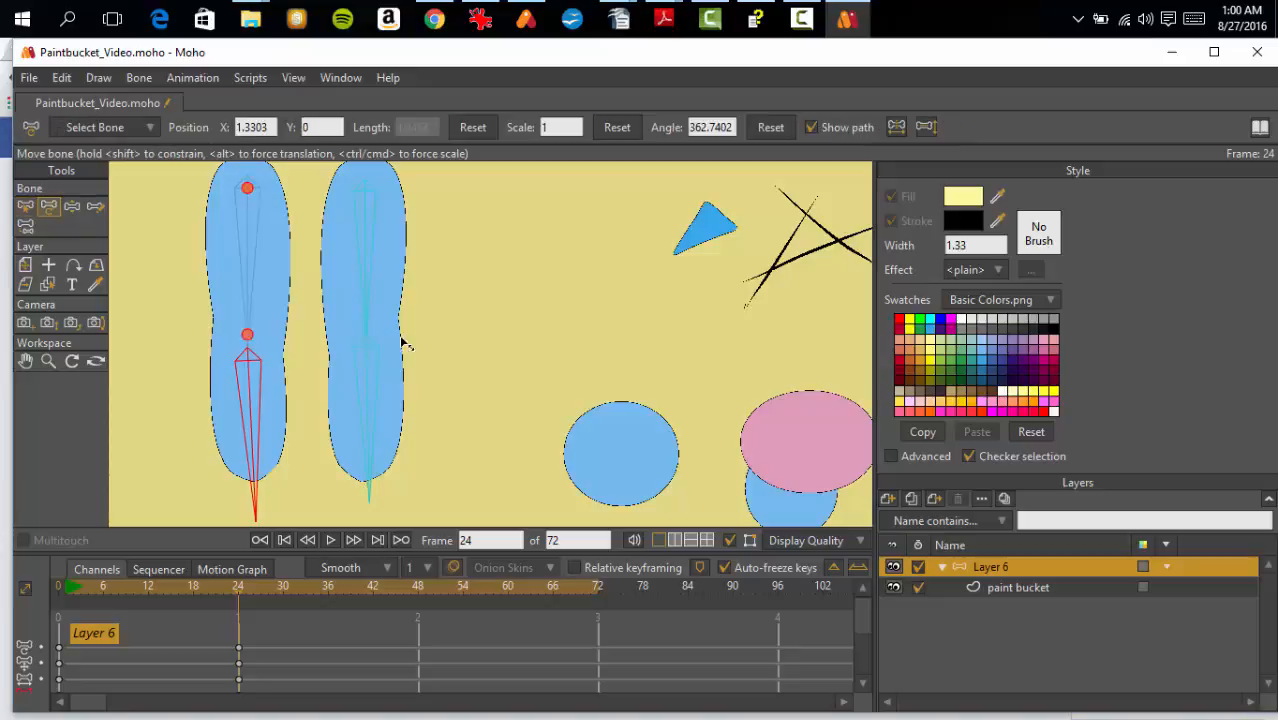
pyautogui.moveTo(370, 400); pyautogui.dragTo(388, 280)
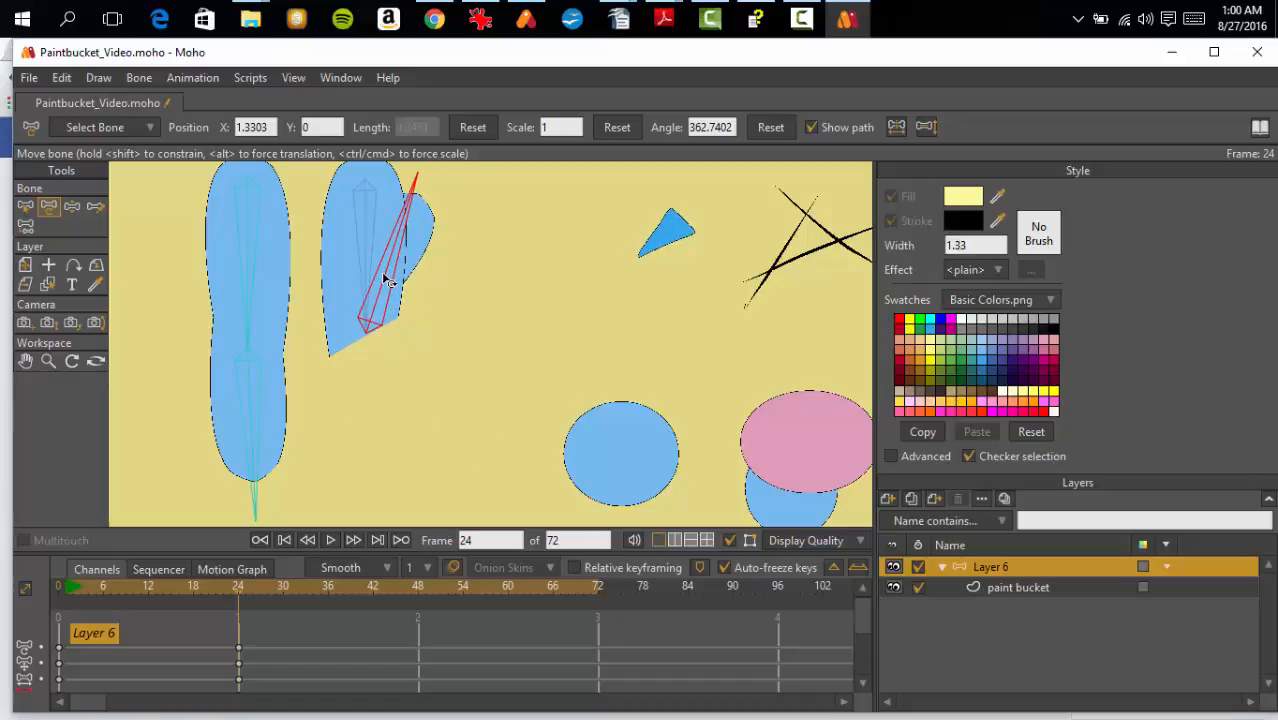
pyautogui.moveTo(388, 281); pyautogui.dragTo(372, 388)
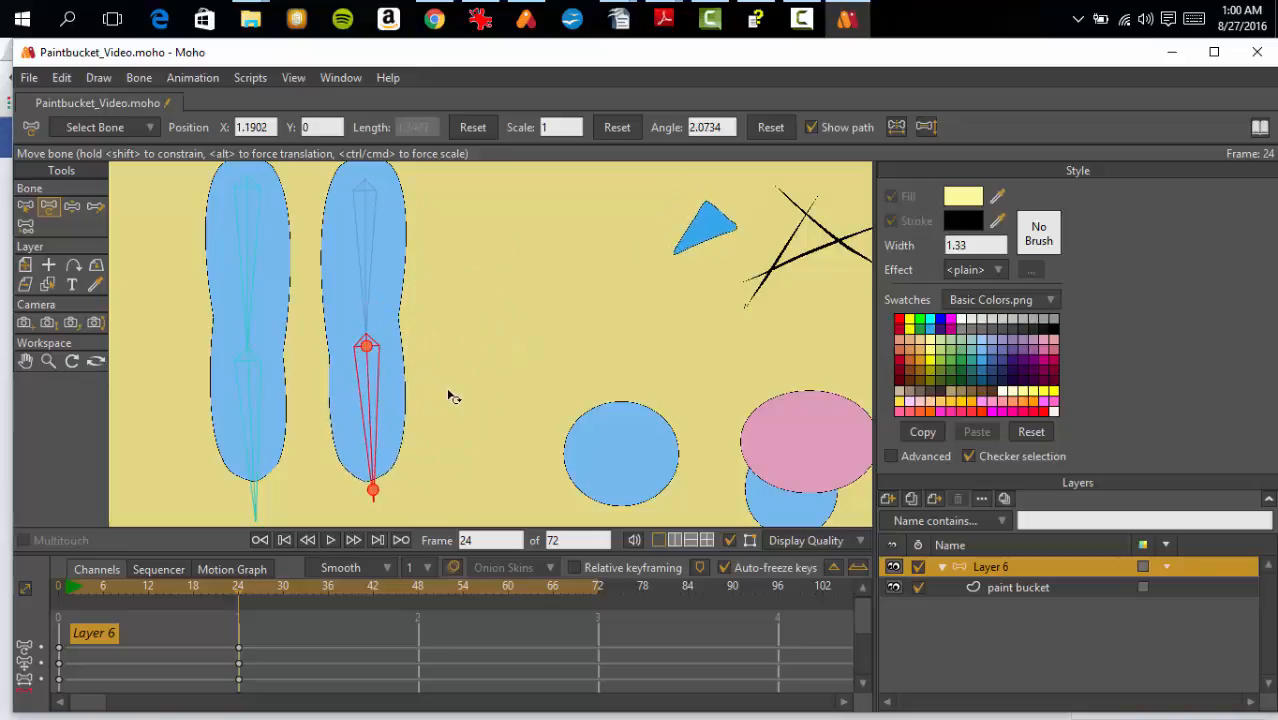
pyautogui.scroll(-3, 470, 395)
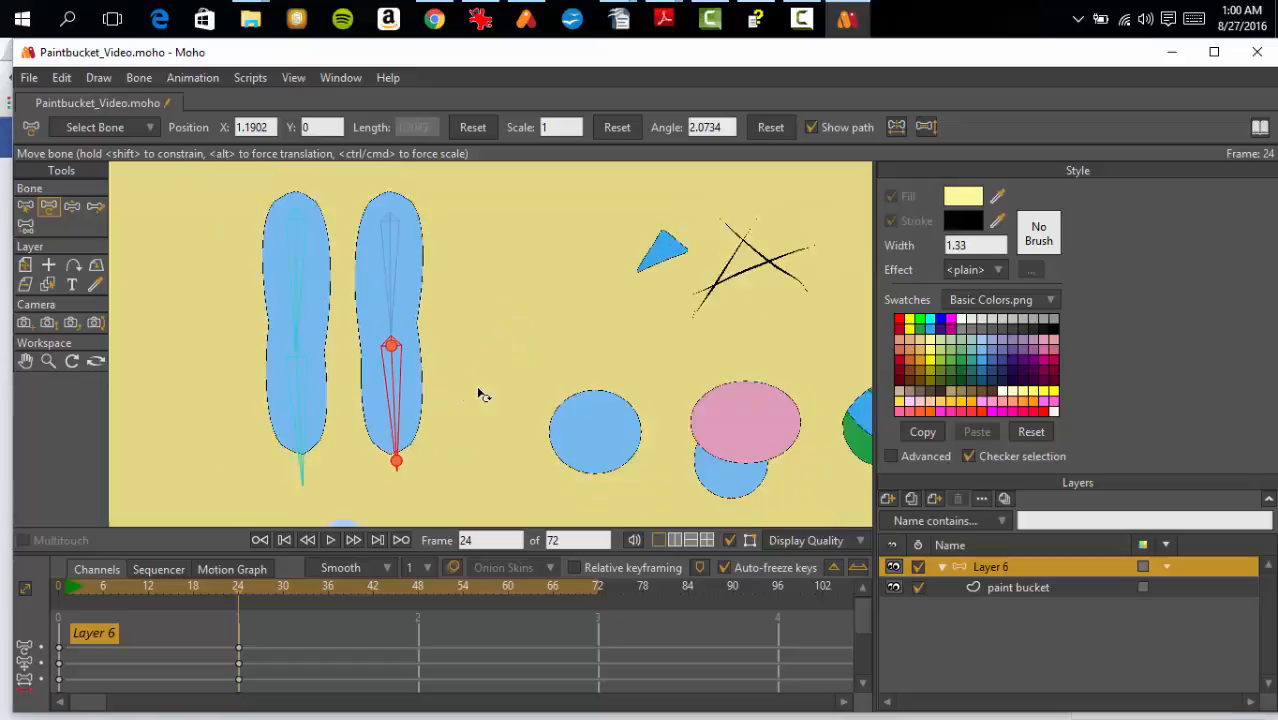
pyautogui.moveTo(487, 405); pyautogui.dragTo(277, 371)
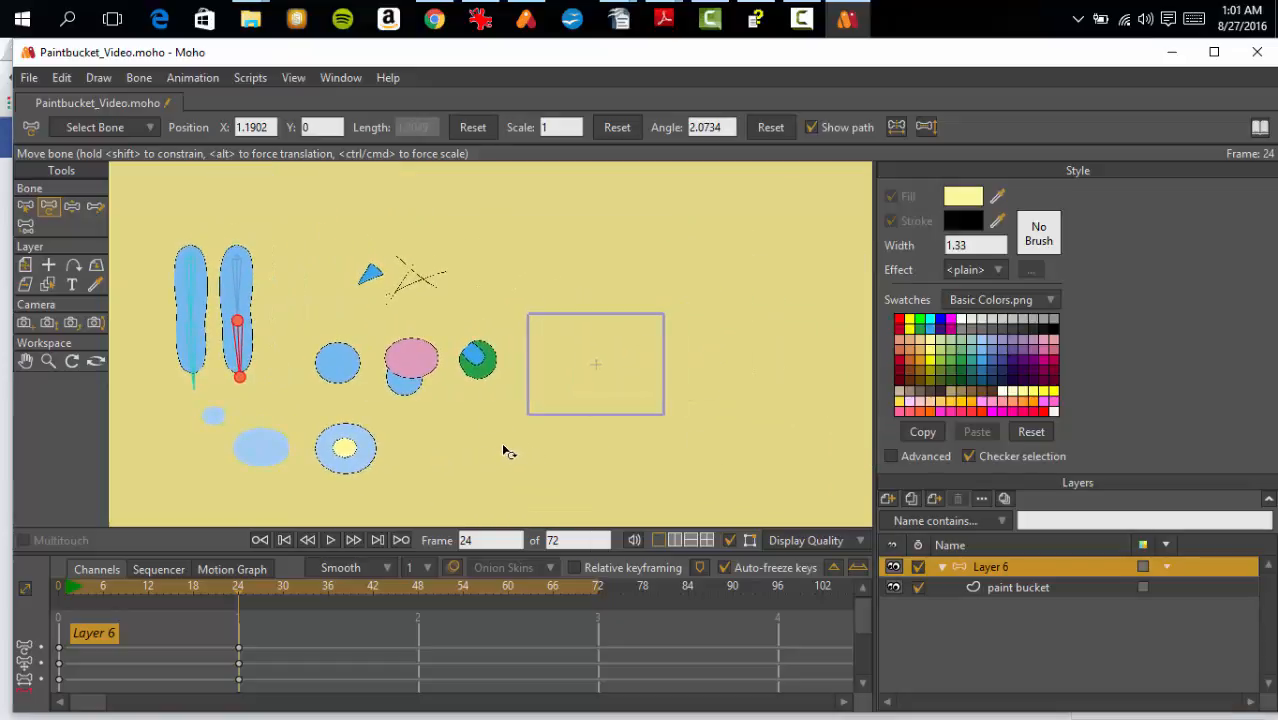
pyautogui.moveTo(505, 451); pyautogui.dragTo(422, 430)
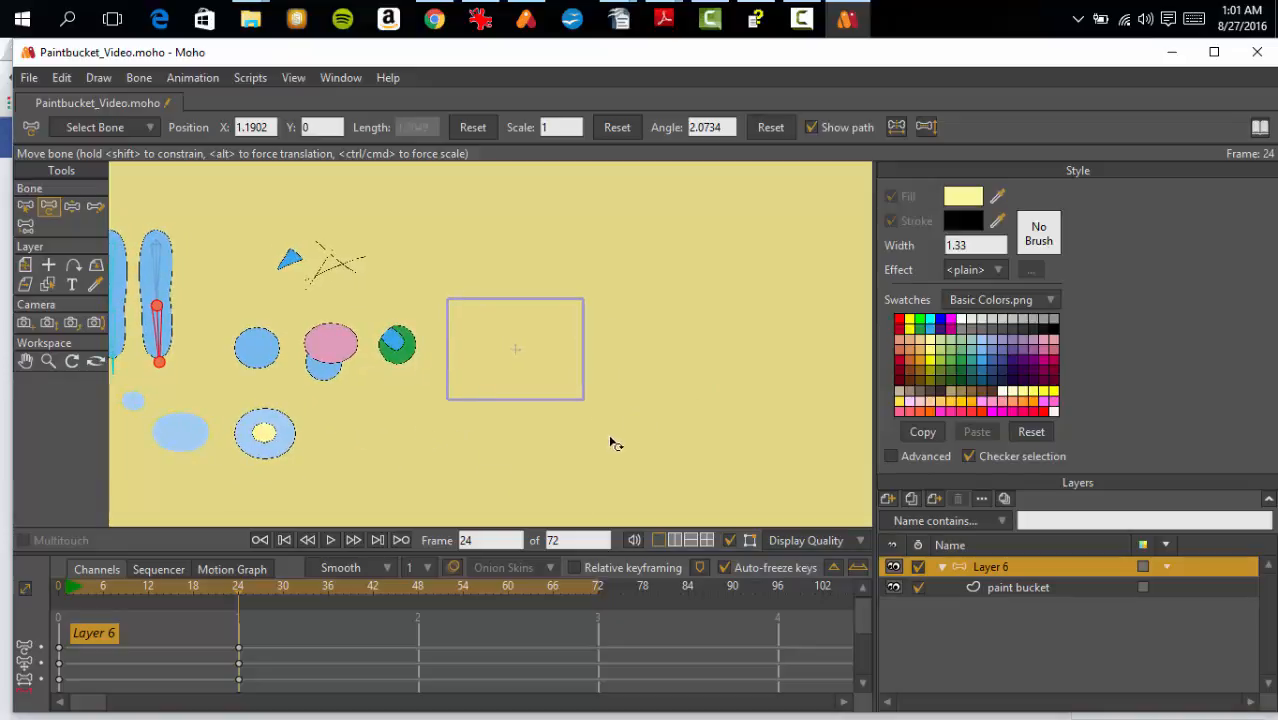
pyautogui.moveTo(633, 423); pyautogui.dragTo(628, 405)
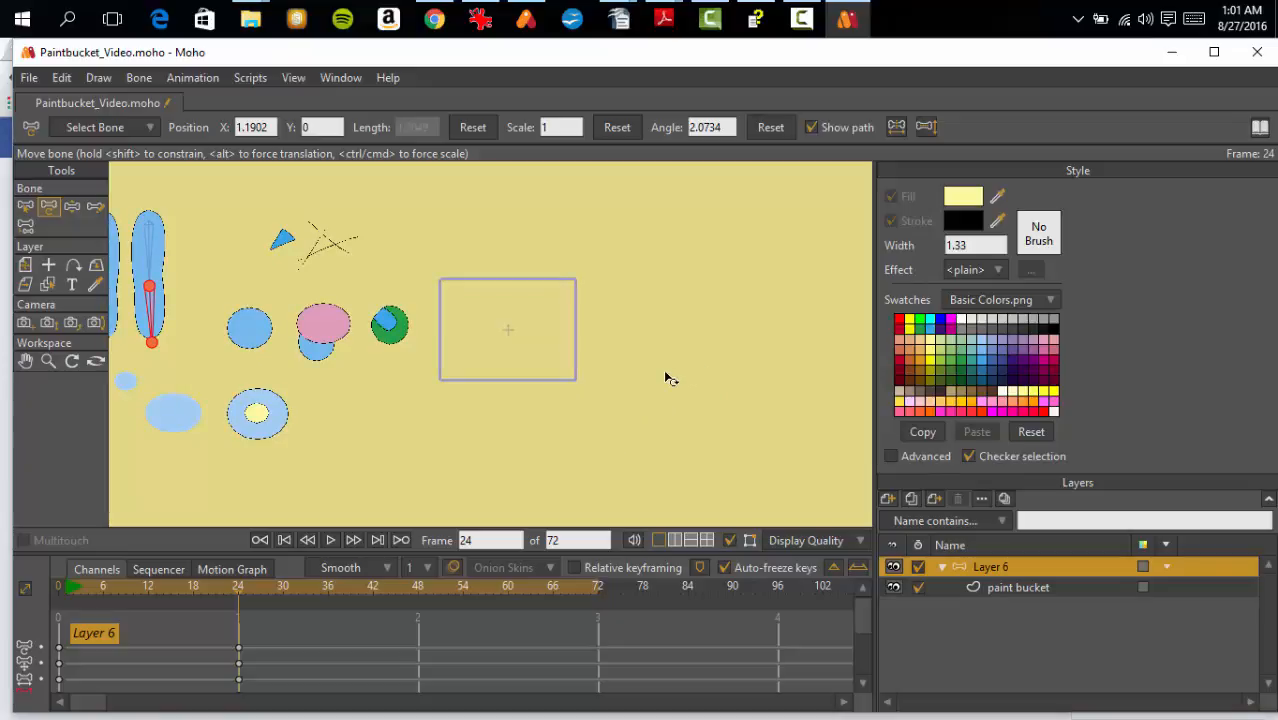
pyautogui.scroll(-3, 675, 378)
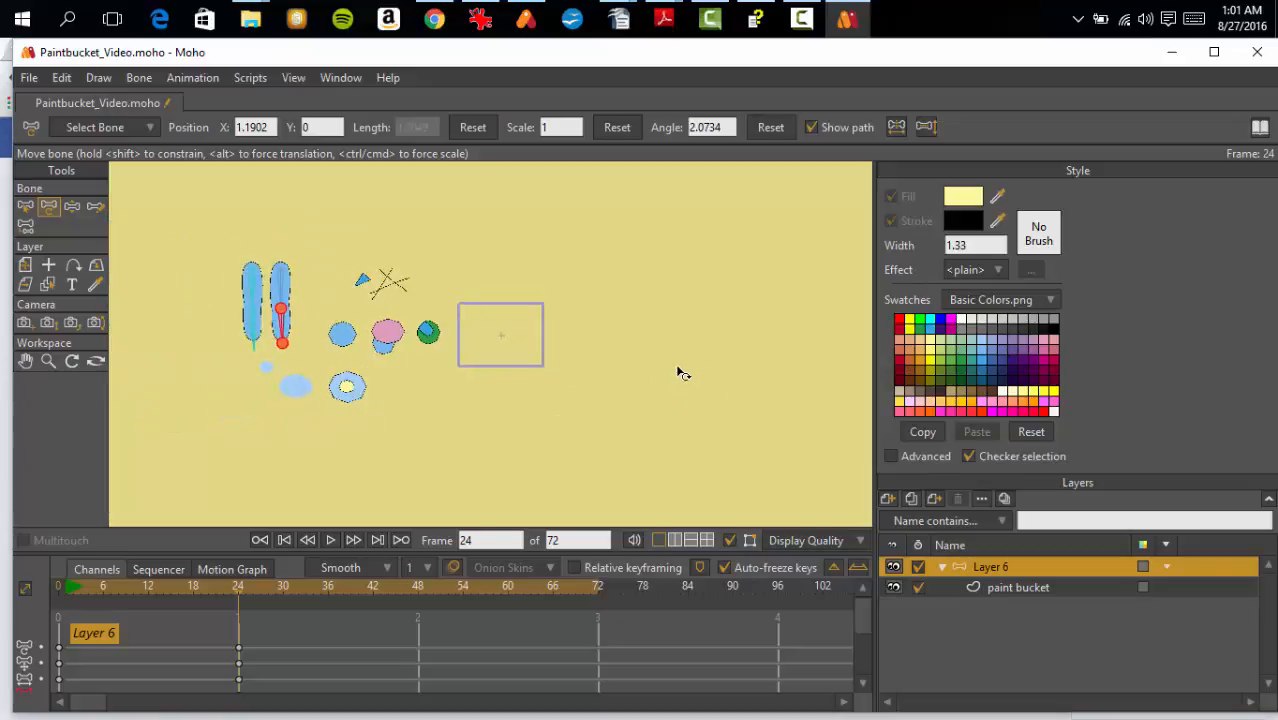
pyautogui.scroll(5, 679, 371)
pyautogui.moveTo(719, 314)
pyautogui.mouseDown()
pyautogui.moveTo(733, 342)
pyautogui.moveTo(706, 325)
pyautogui.mouseUp()
pyautogui.scroll(4, 708, 330)
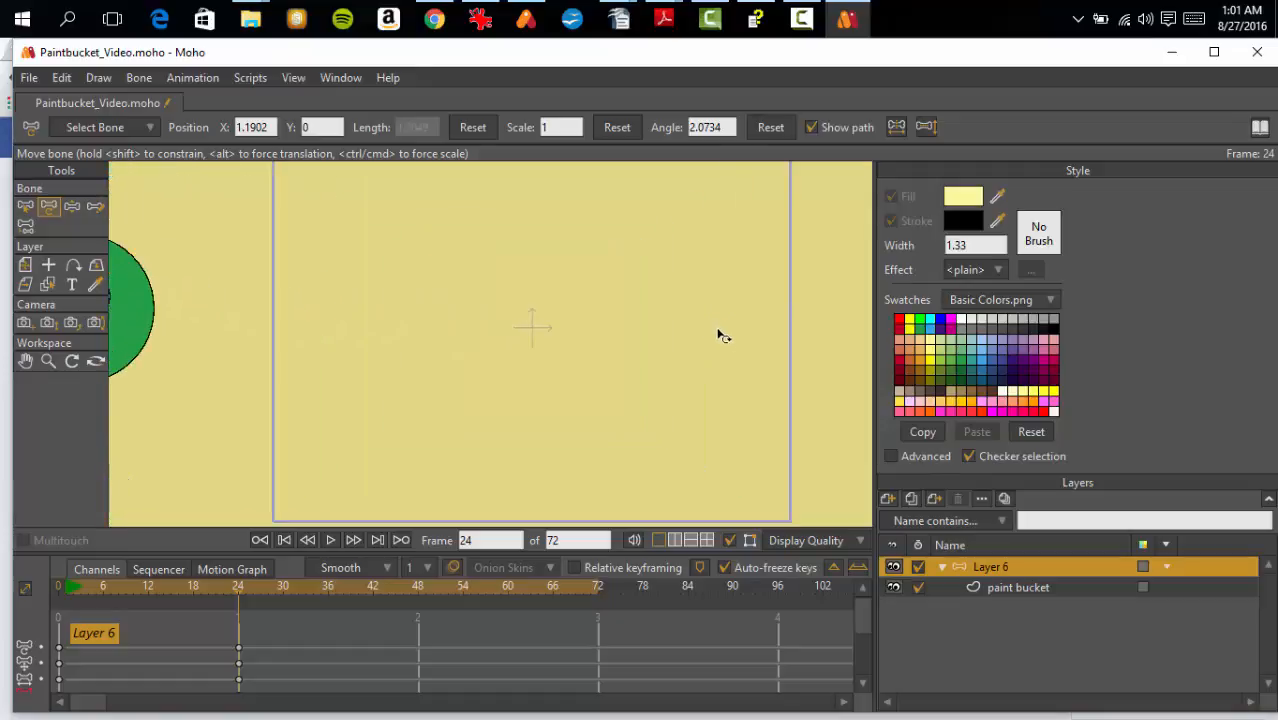
# Step: On the paint bucket layer at frame 0, use the Paint Bucket to fill the crossing outline's left fingered region pale yellow
pyautogui.scroll(-3, 720, 336)
pyautogui.click(990, 587)
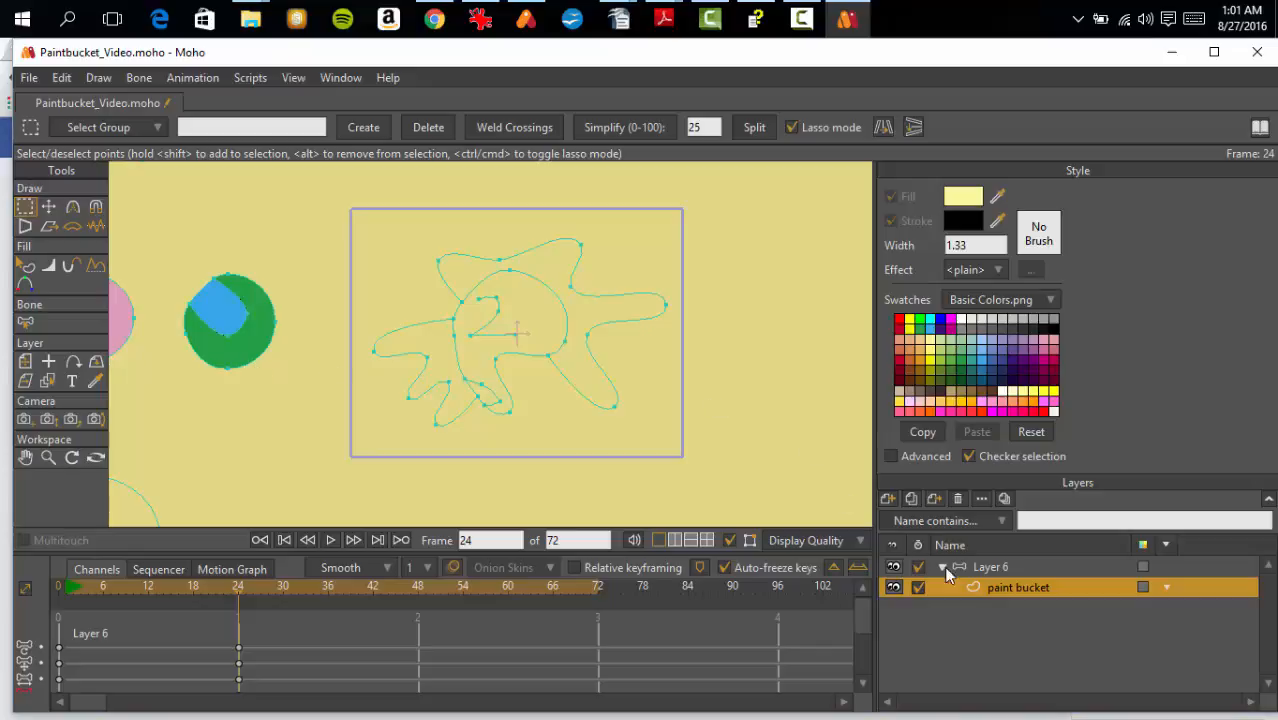
pyautogui.moveTo(237, 589); pyautogui.dragTo(58, 589)
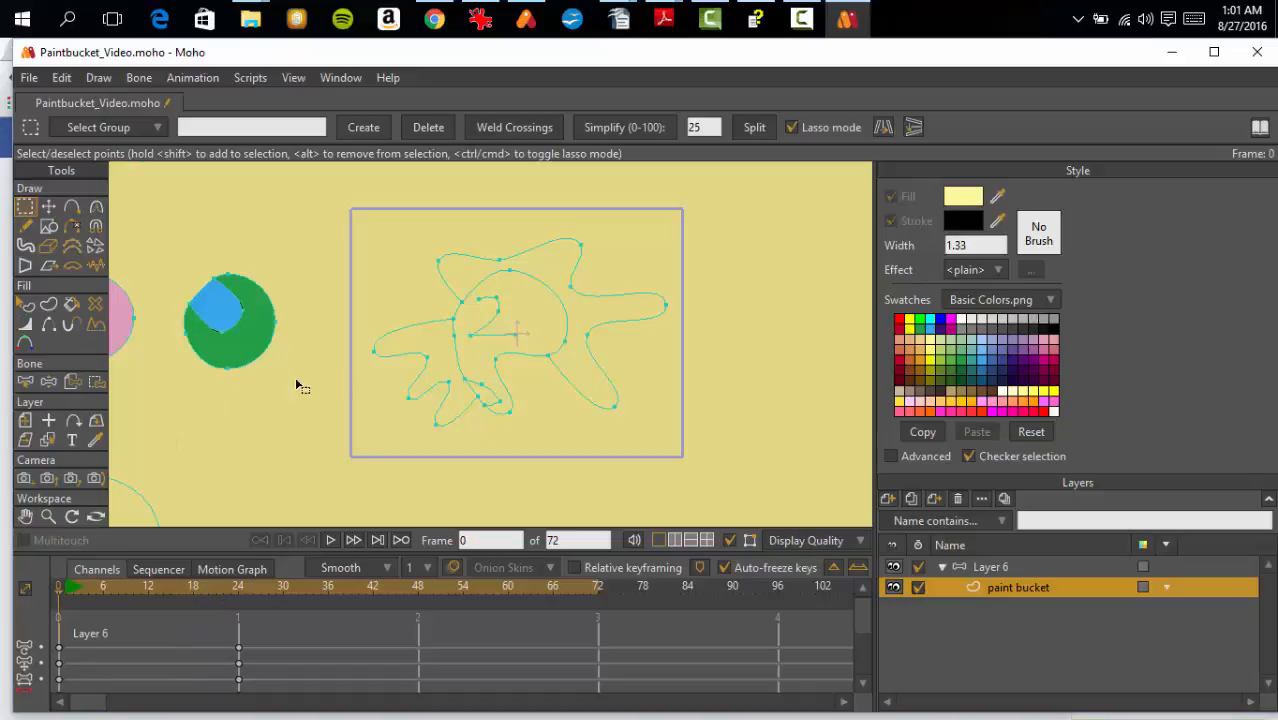
pyautogui.click(71, 304)
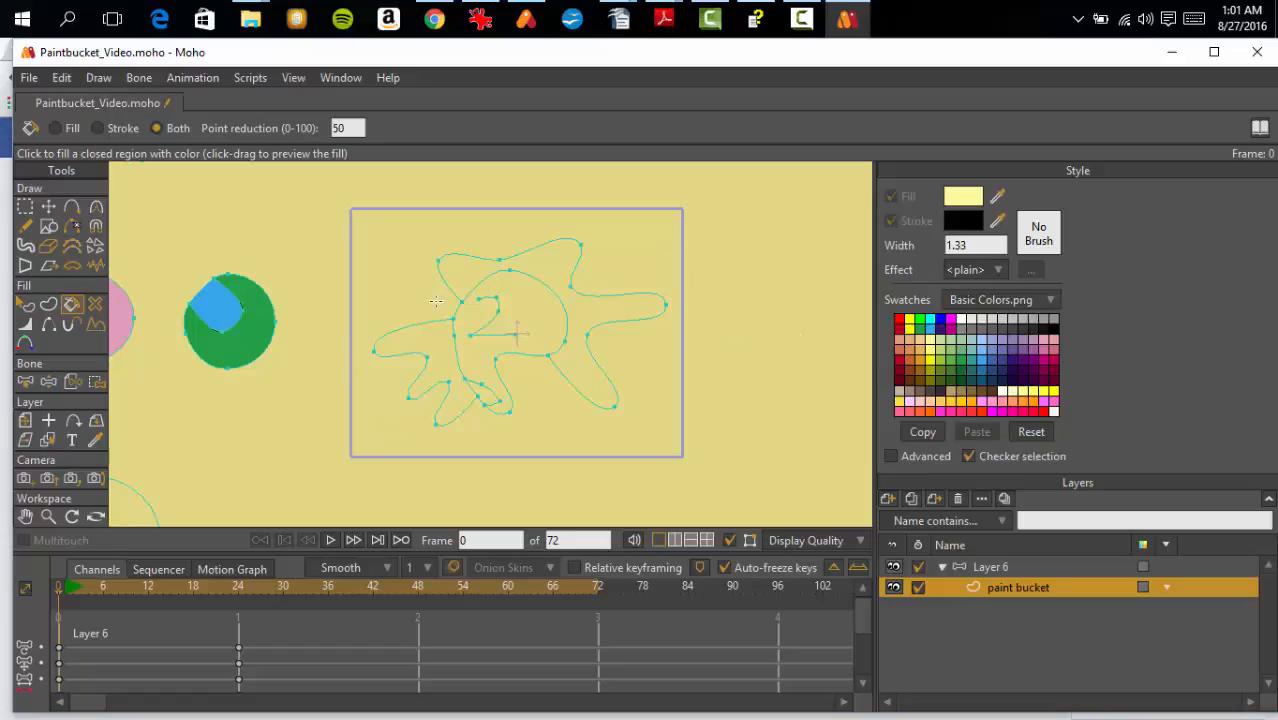
pyautogui.scroll(1, 662, 322)
pyautogui.scroll(2, 662, 323)
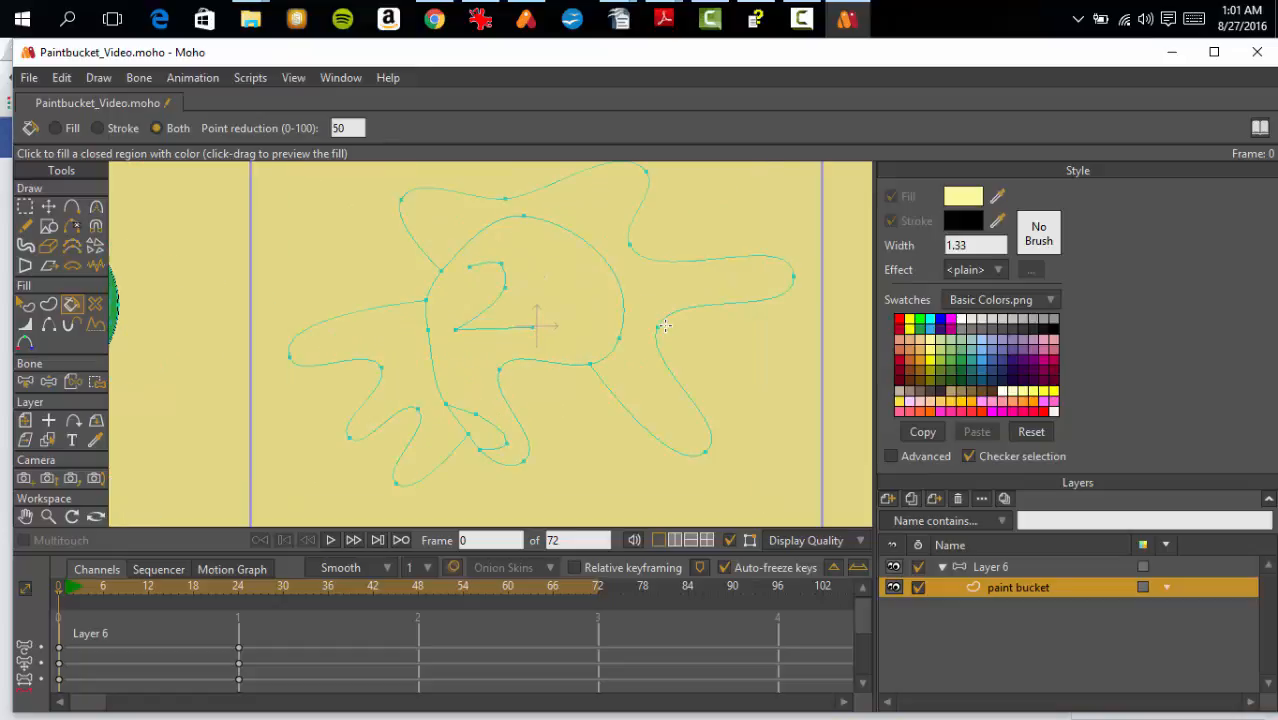
pyautogui.scroll(-1, 667, 325)
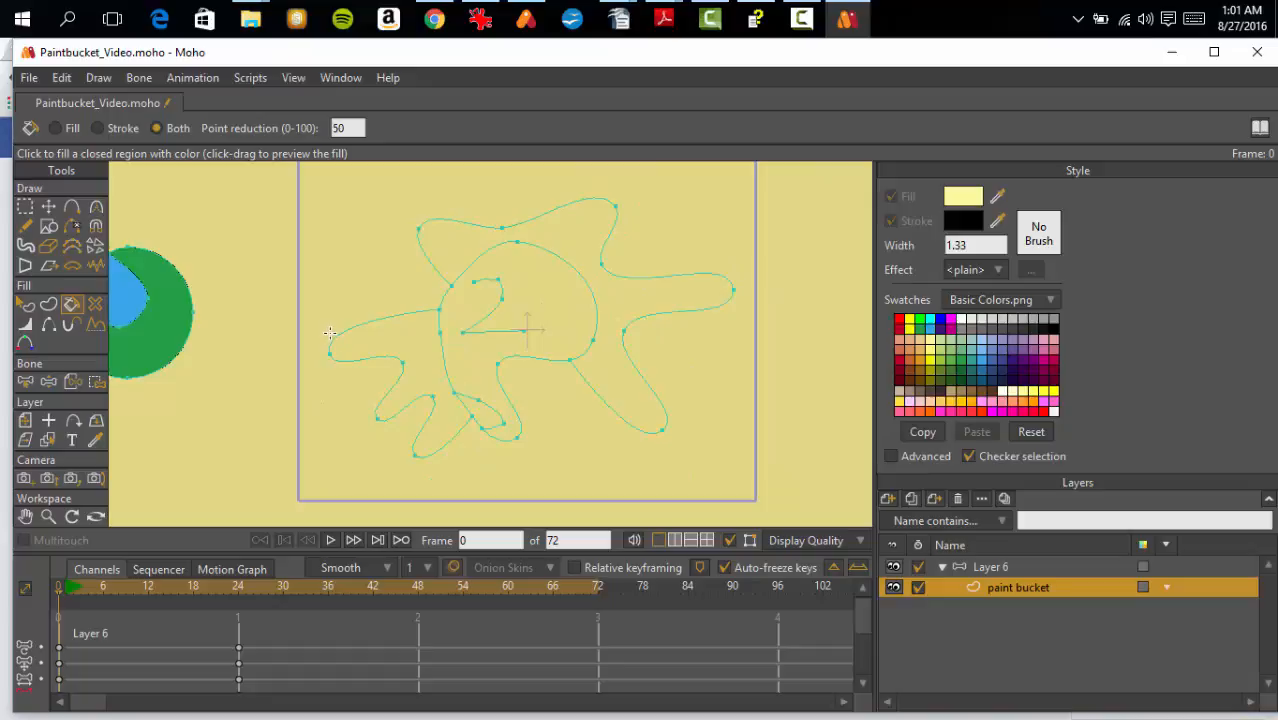
pyautogui.click(417, 362)
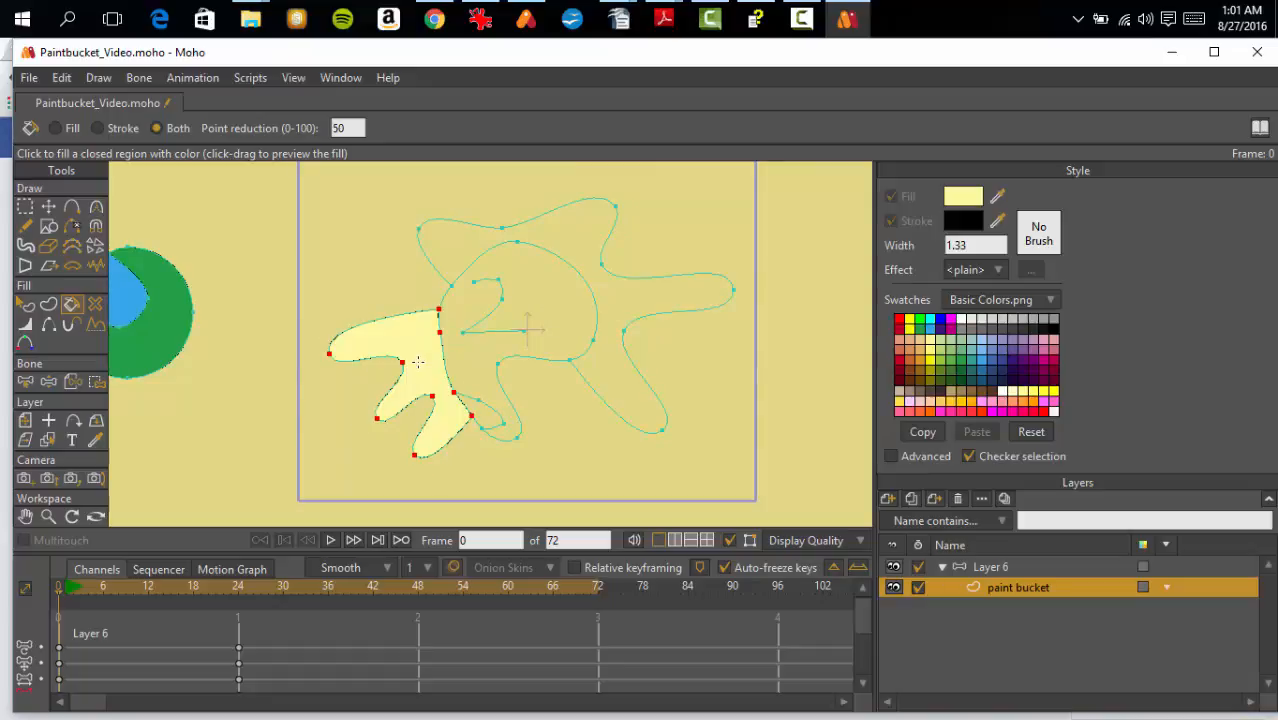
# Step: Fill the outline's large outer lobes around the upper right light green and the small lower loop blue
pyautogui.click(955, 347)
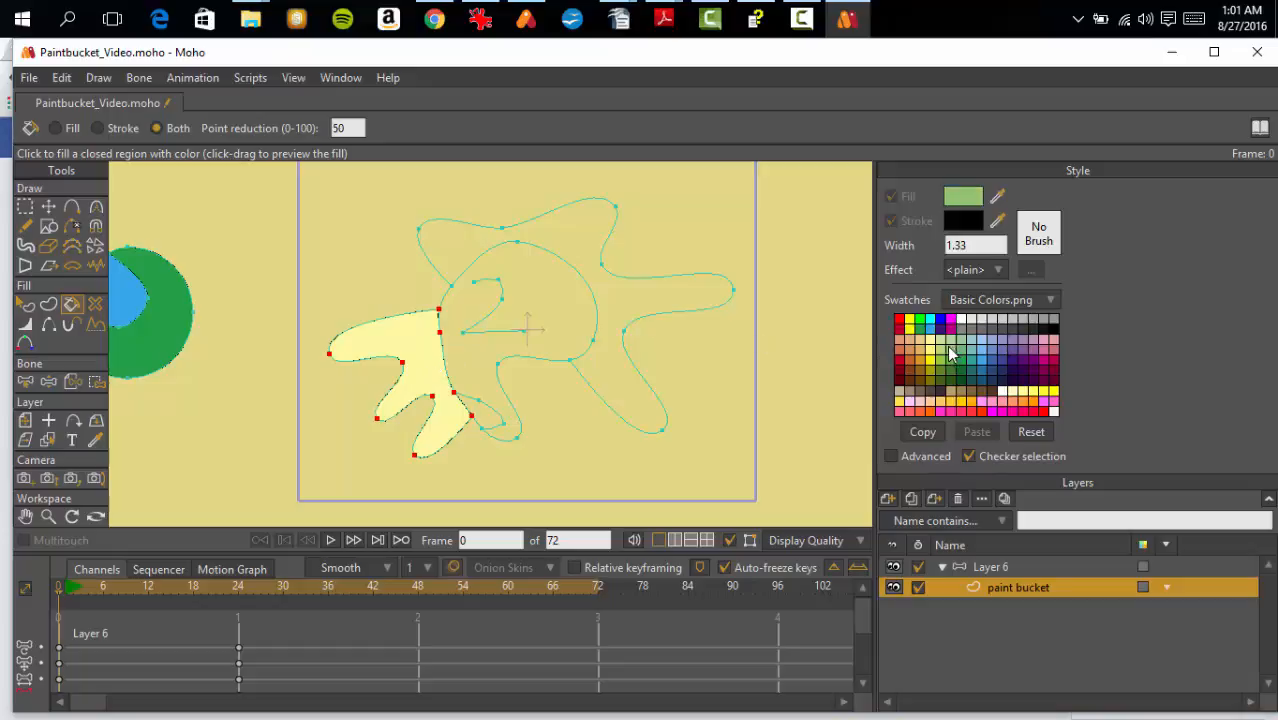
pyautogui.click(625, 389)
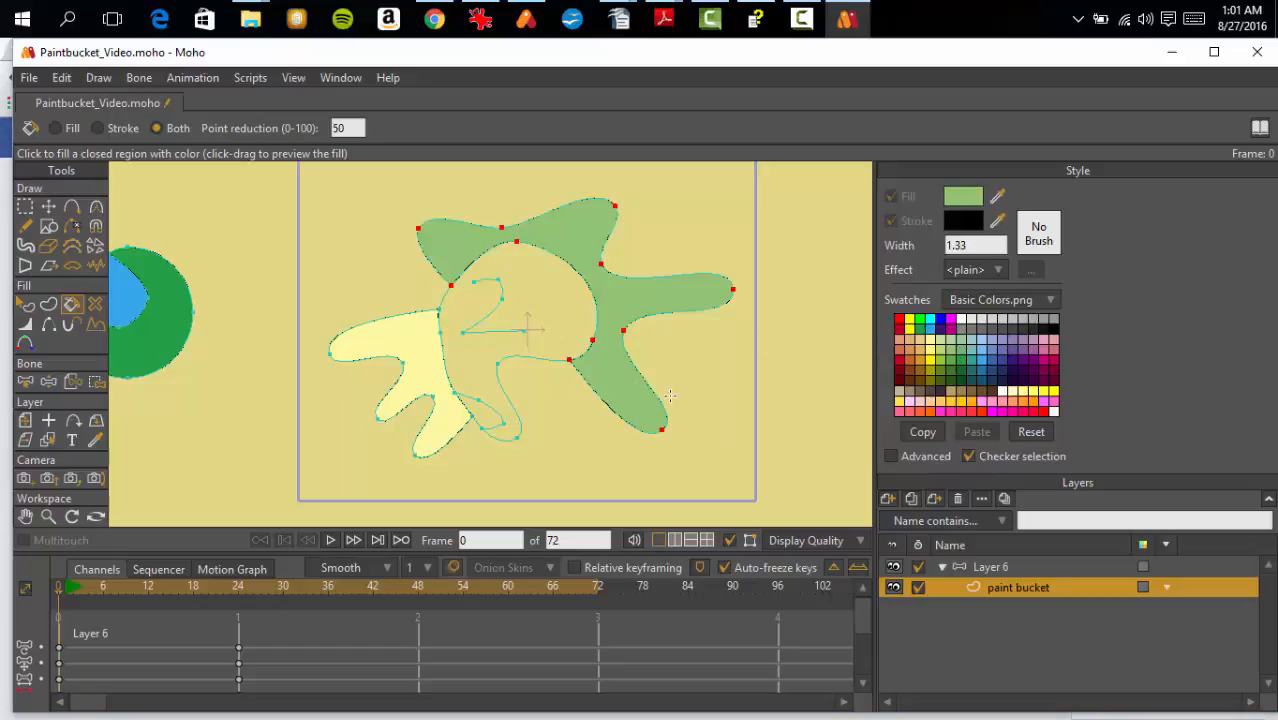
pyautogui.click(992, 361)
pyautogui.click(484, 413)
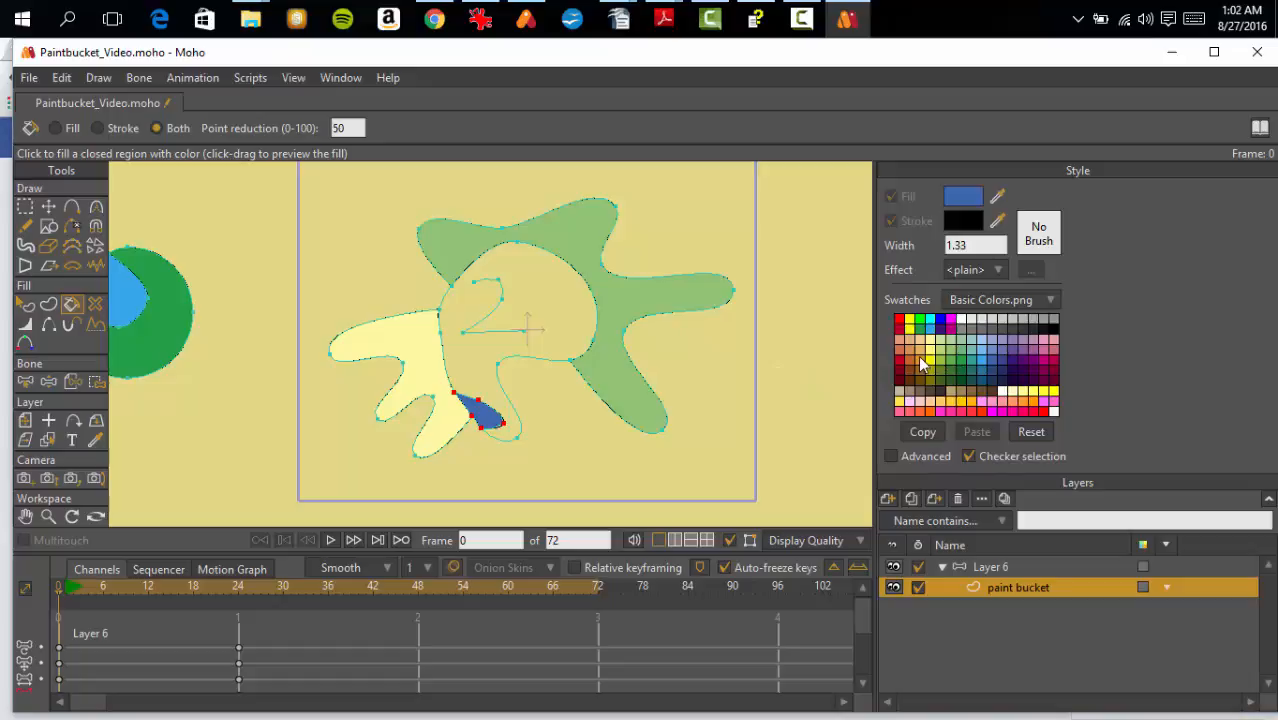
# Step: Fill the central body region surrounding the open 2-shaped line with orange
pyautogui.click(908, 352)
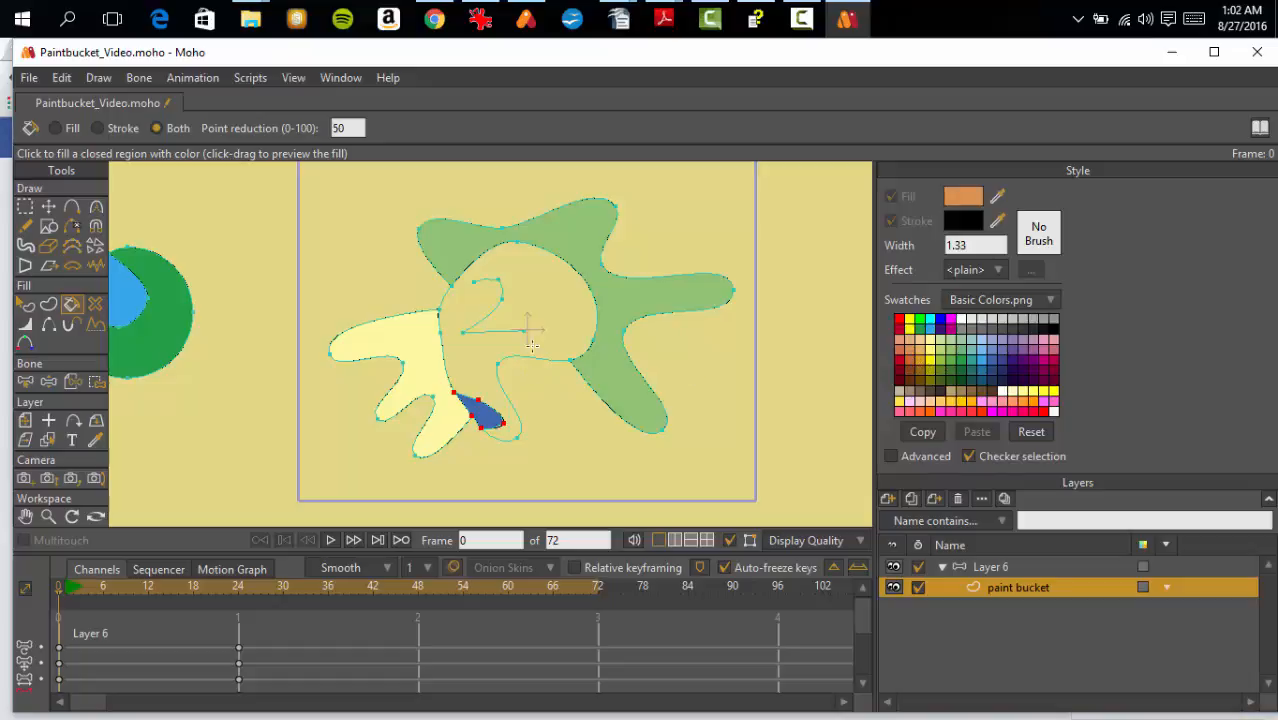
pyautogui.click(560, 313)
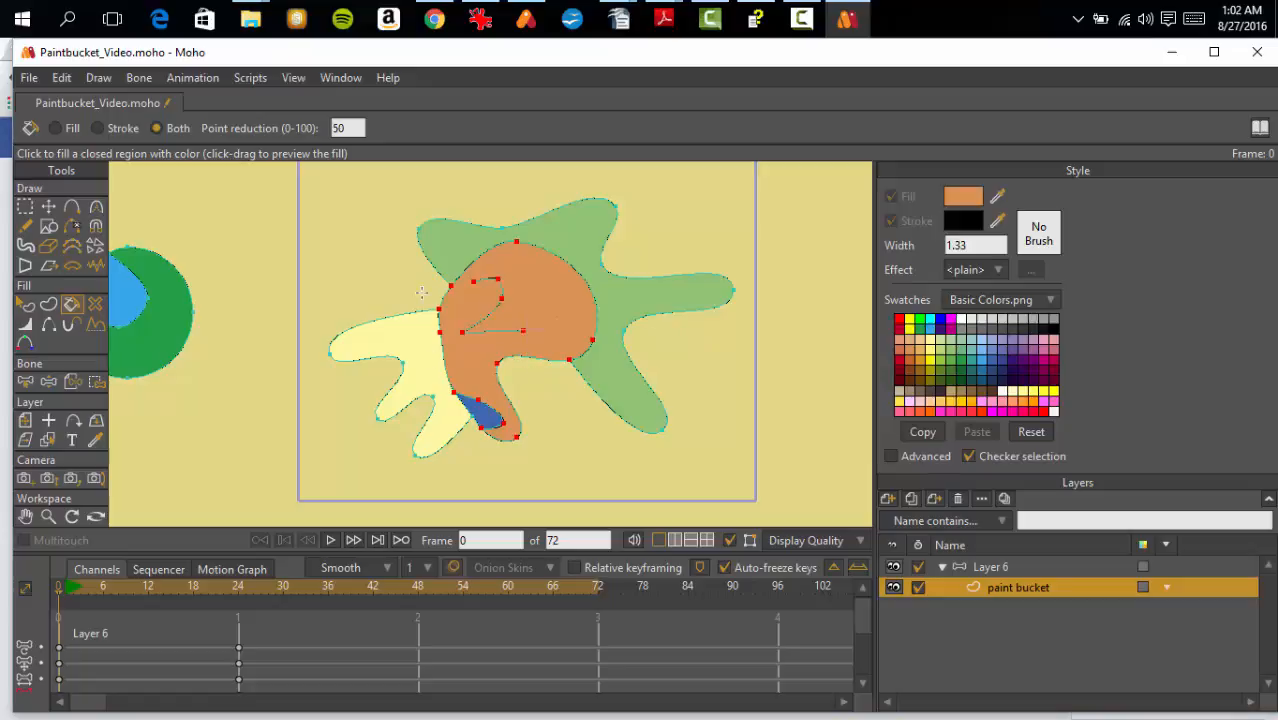
pyautogui.scroll(-2, 530, 321)
pyautogui.scroll(3, 532, 321)
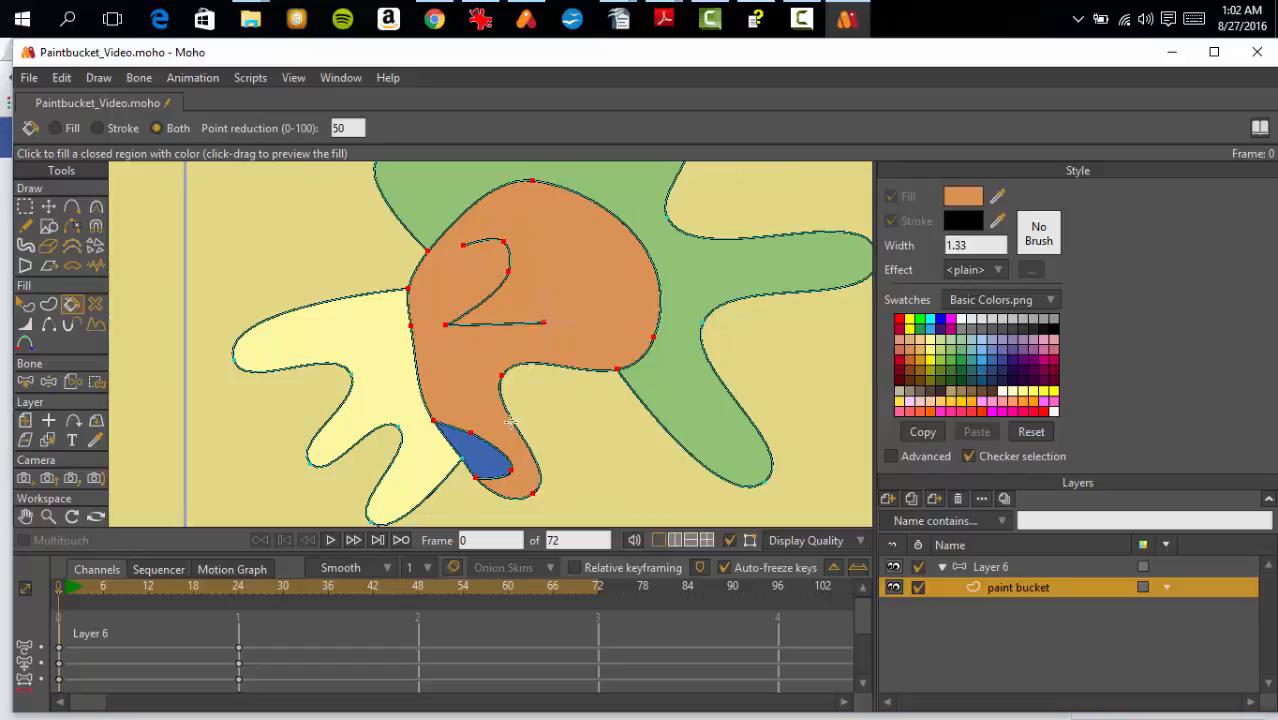
pyautogui.scroll(-4, 412, 334)
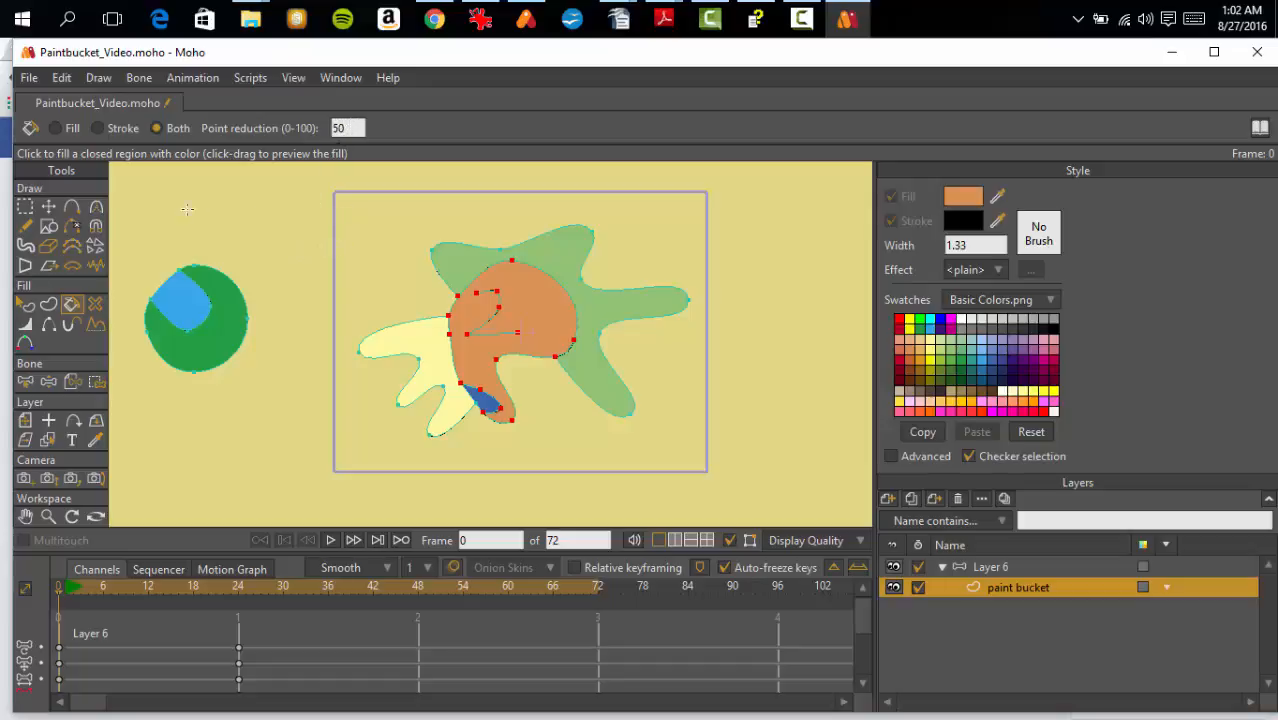
# Step: Examine the Freehand tool's smoothing and point reduction options, and return to the Paint Bucket for comparison
pyautogui.click(25, 227)
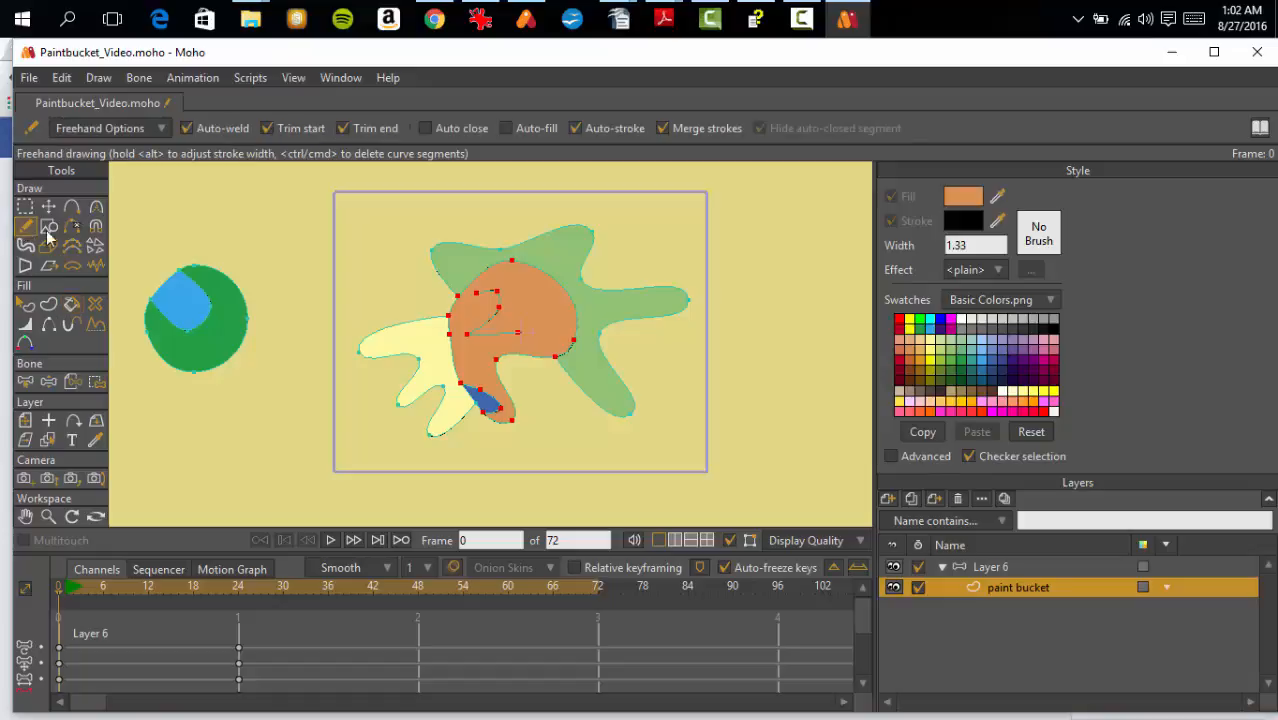
pyautogui.click(162, 128)
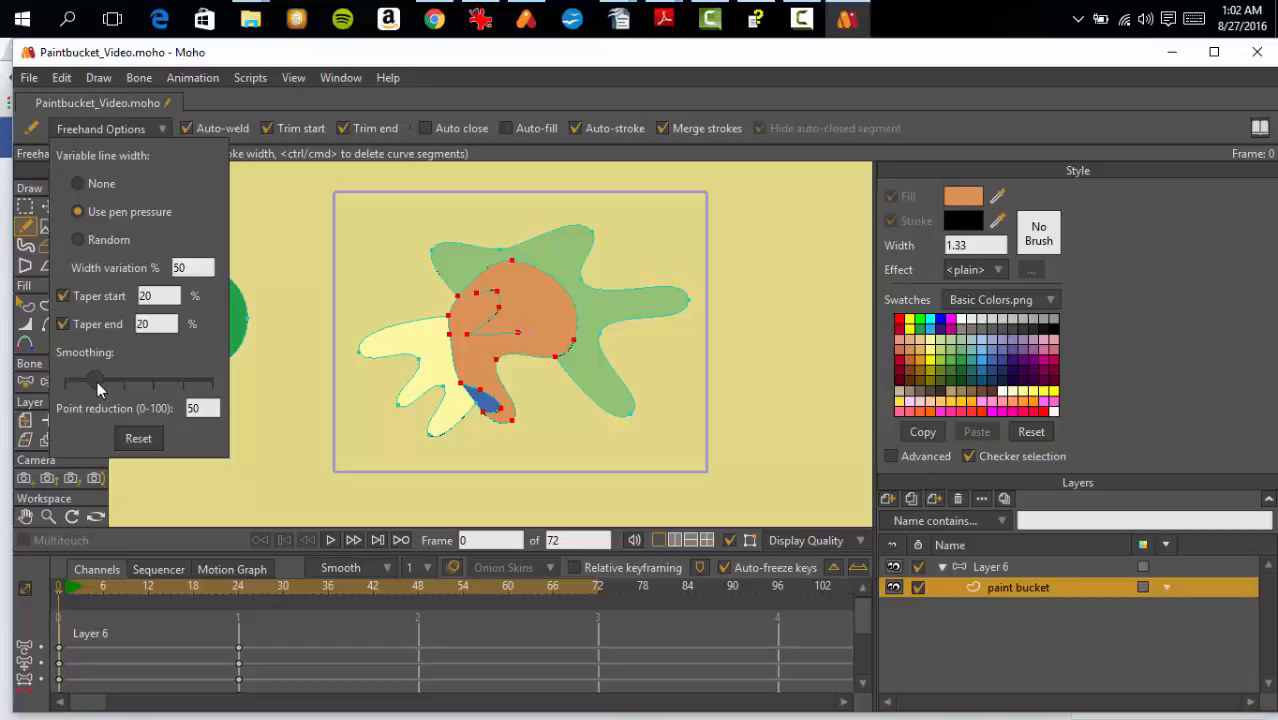
pyautogui.click(625, 100)
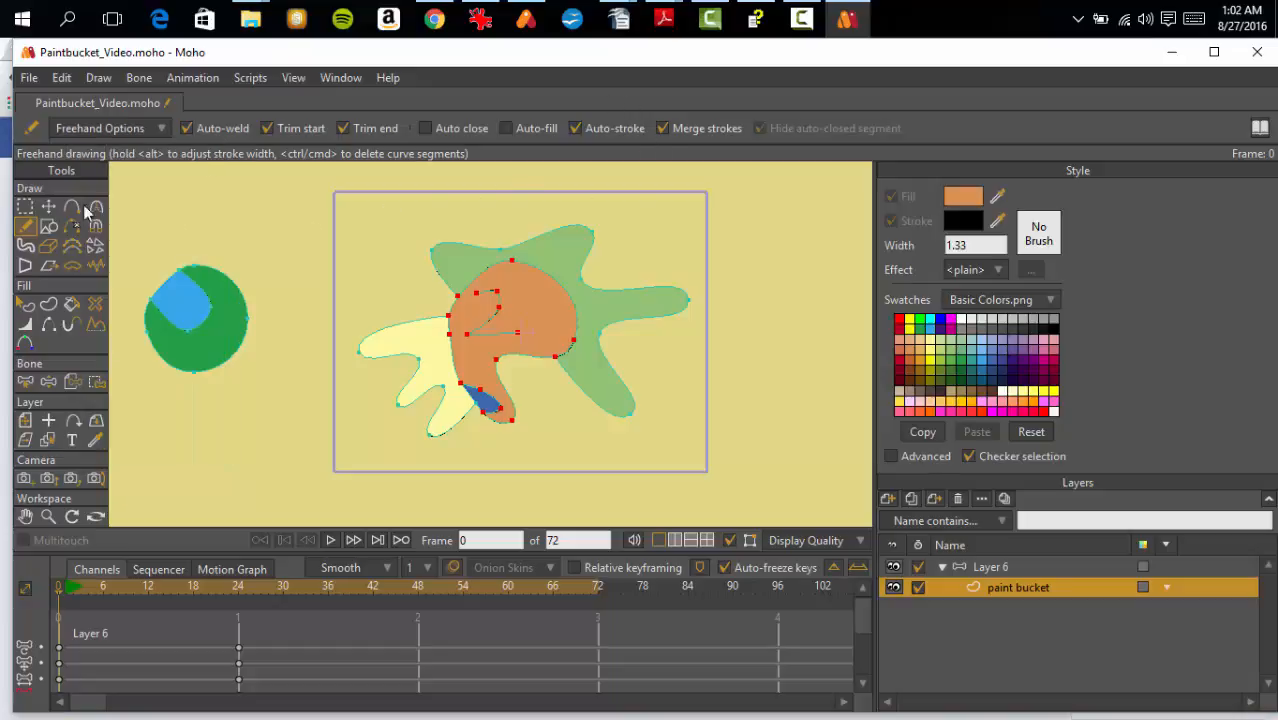
pyautogui.click(72, 304)
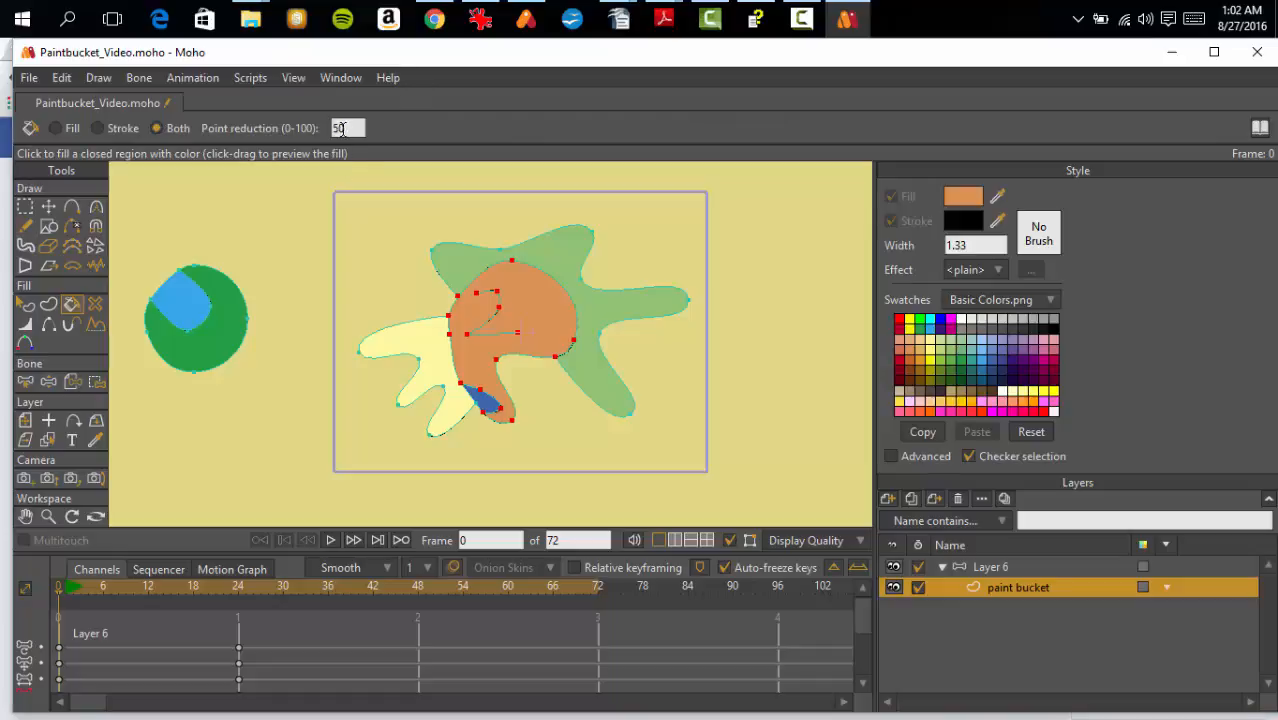
# Step: Delete the blue and pink shapes from the overlapping circle and ellipse, keeping their outlines
pyautogui.scroll(6, 384, 248)
pyautogui.scroll(-12, 364, 222)
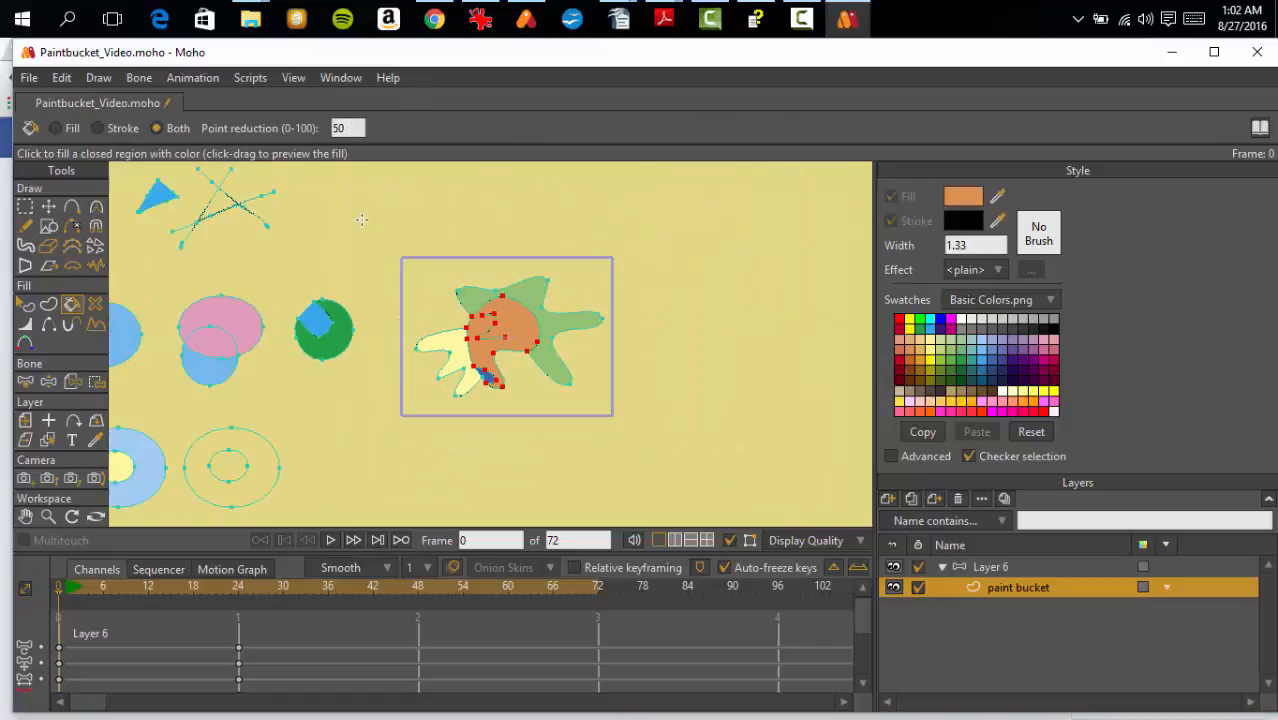
pyautogui.moveTo(358, 217); pyautogui.dragTo(471, 215)
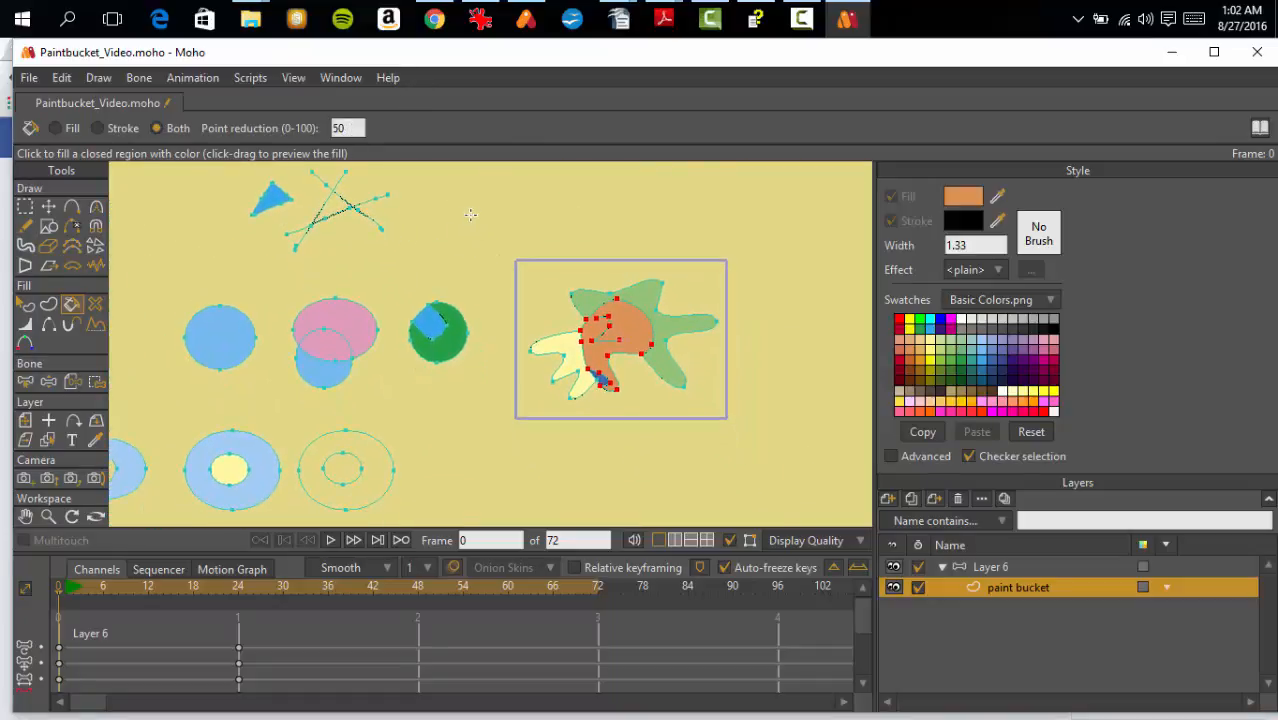
pyautogui.scroll(-2, 390, 347)
pyautogui.scroll(5, 390, 347)
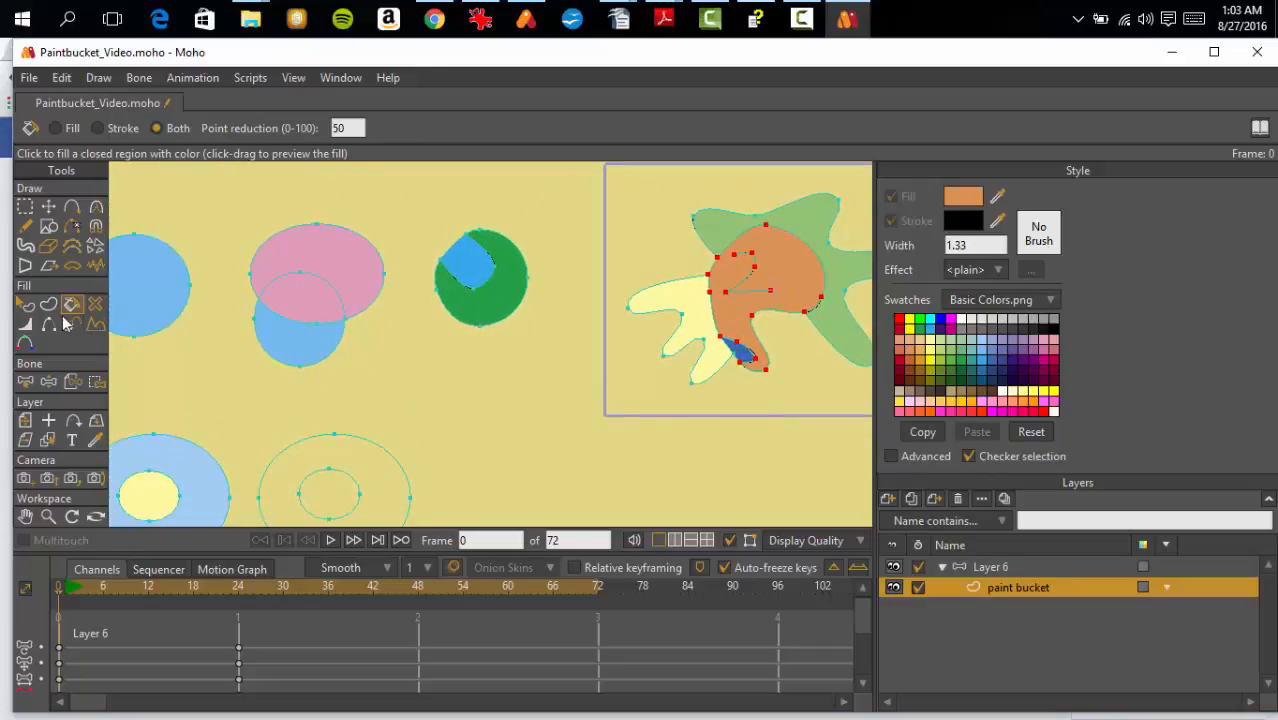
pyautogui.click(94, 305)
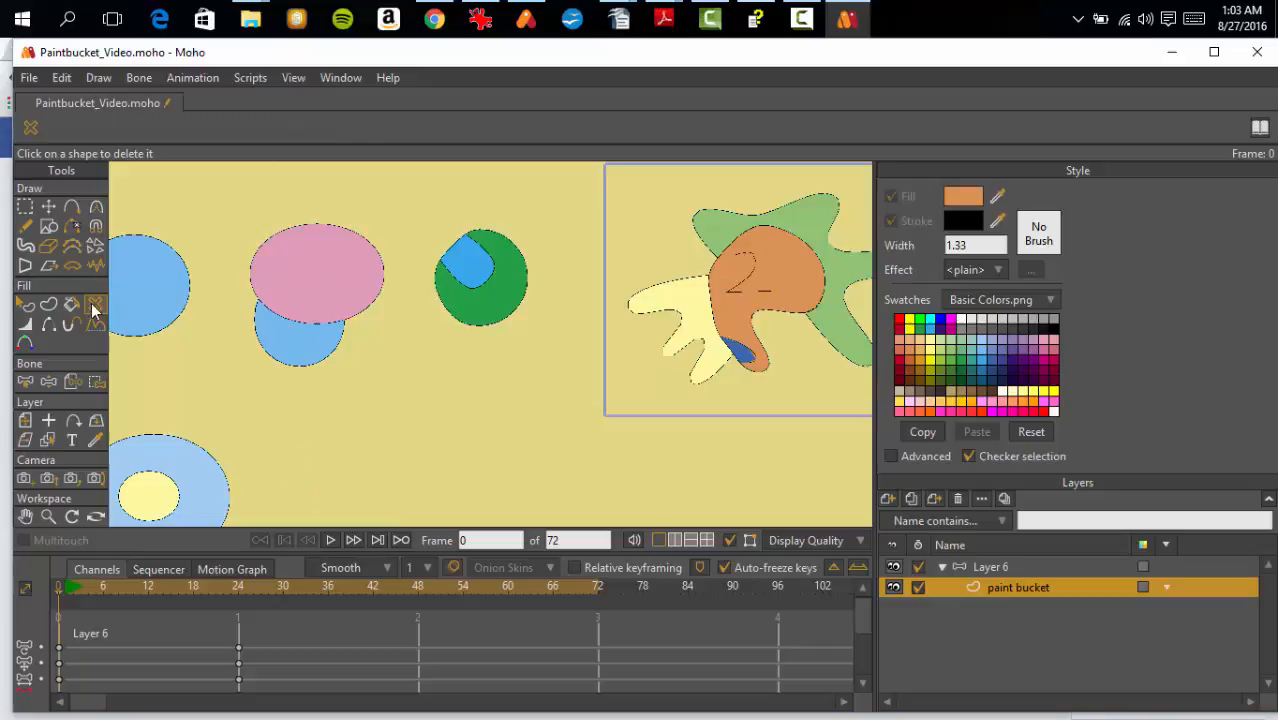
pyautogui.click(300, 340)
pyautogui.click(340, 289)
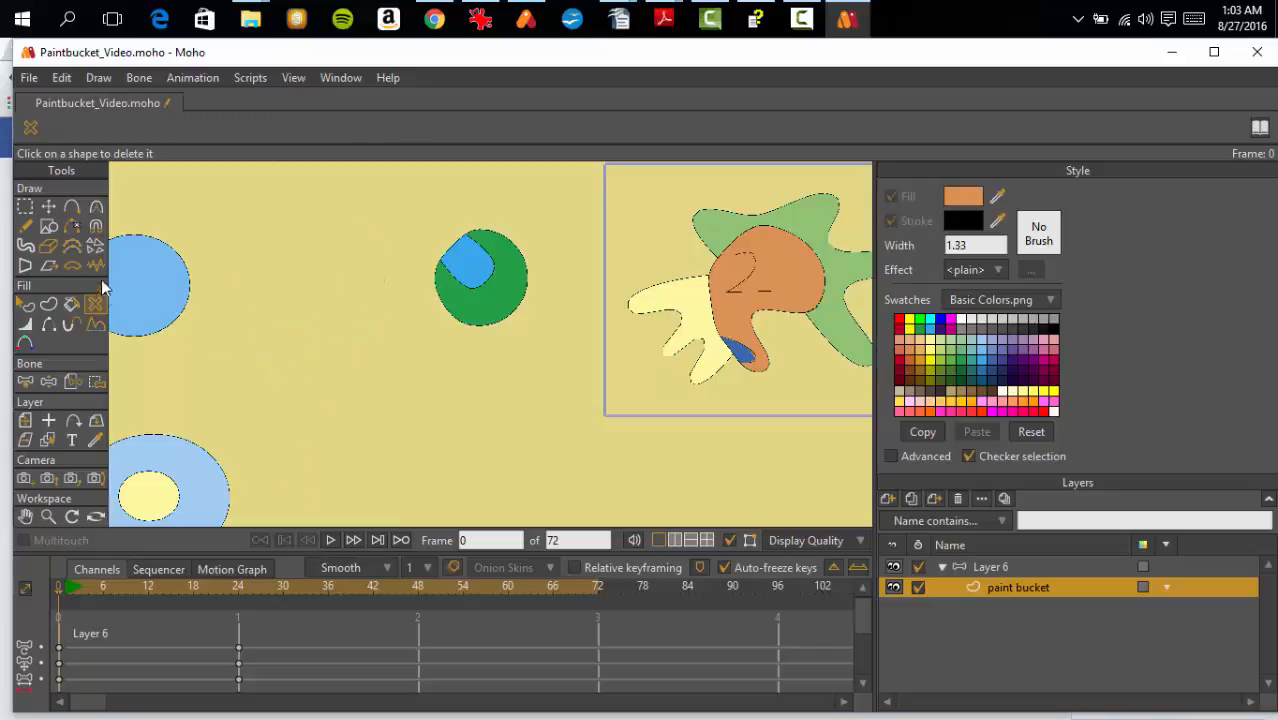
# Step: Fill the circle's lower crescent outside the ellipse with orange, using the Paint Bucket with point reduction 50
pyautogui.click(71, 304)
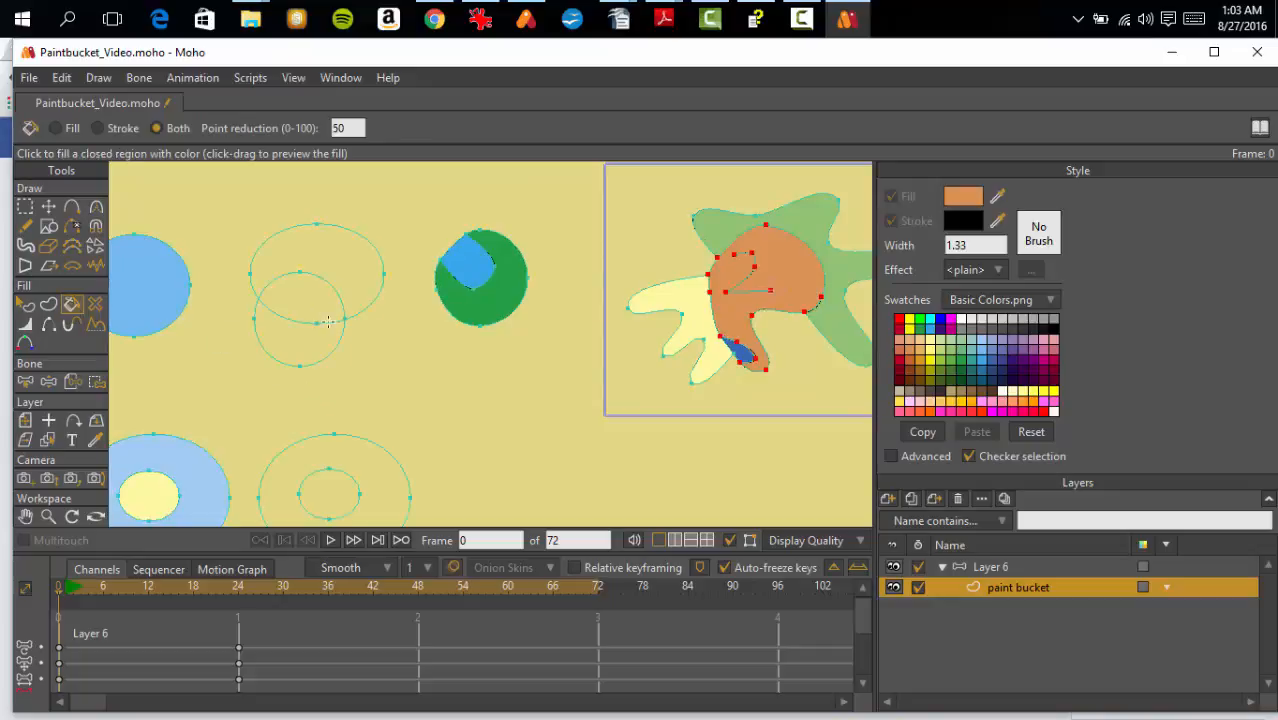
pyautogui.scroll(3, 380, 325)
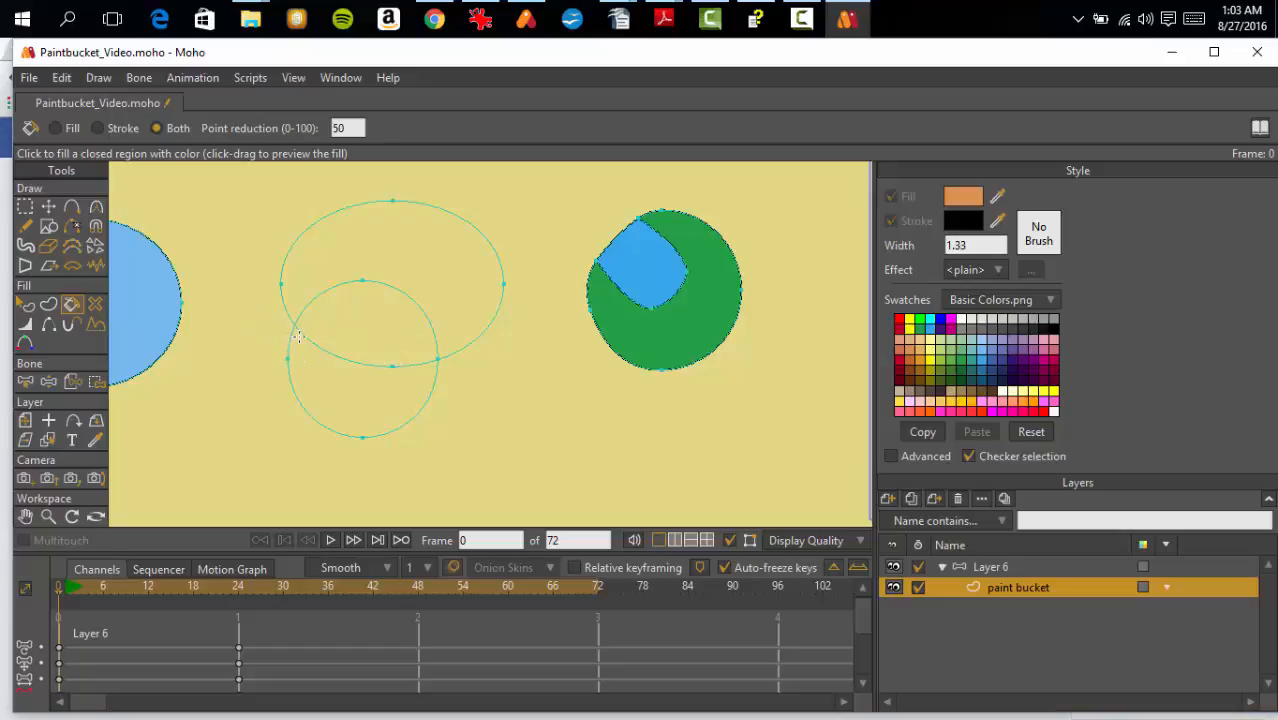
pyautogui.click(352, 398)
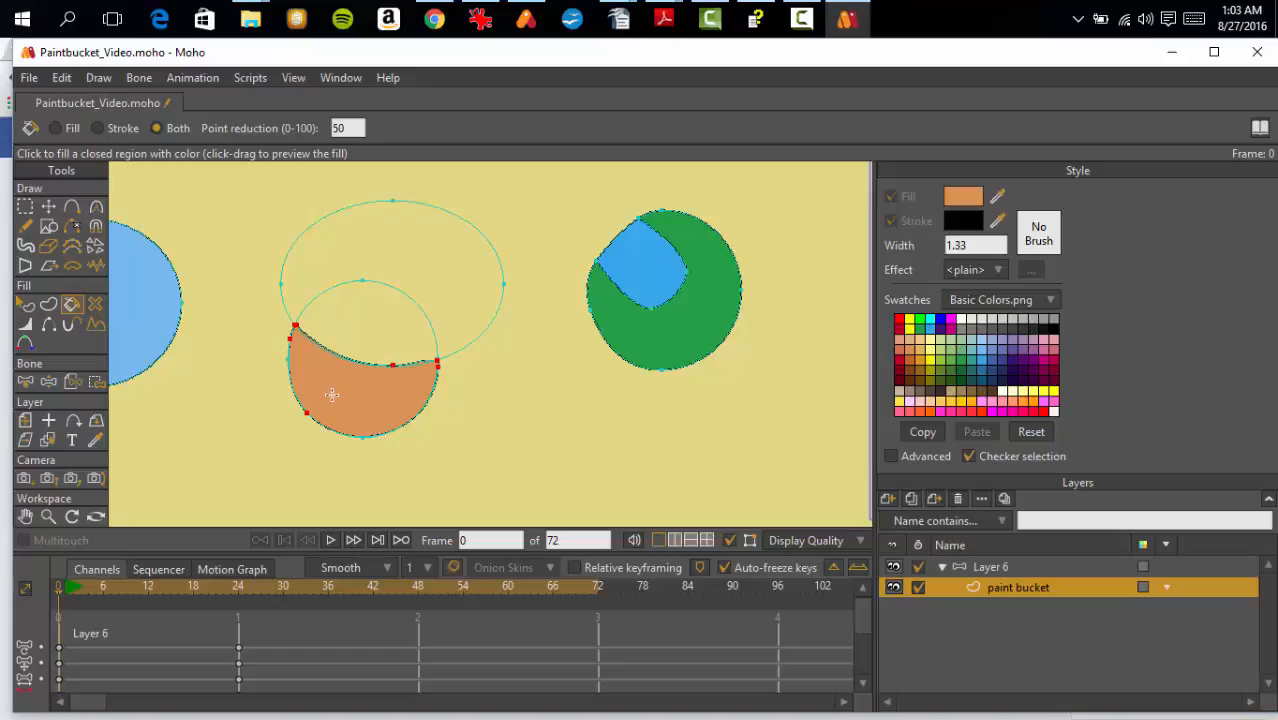
pyautogui.scroll(-1, 396, 402)
pyautogui.scroll(-1, 396, 402)
pyautogui.scroll(3, 394, 400)
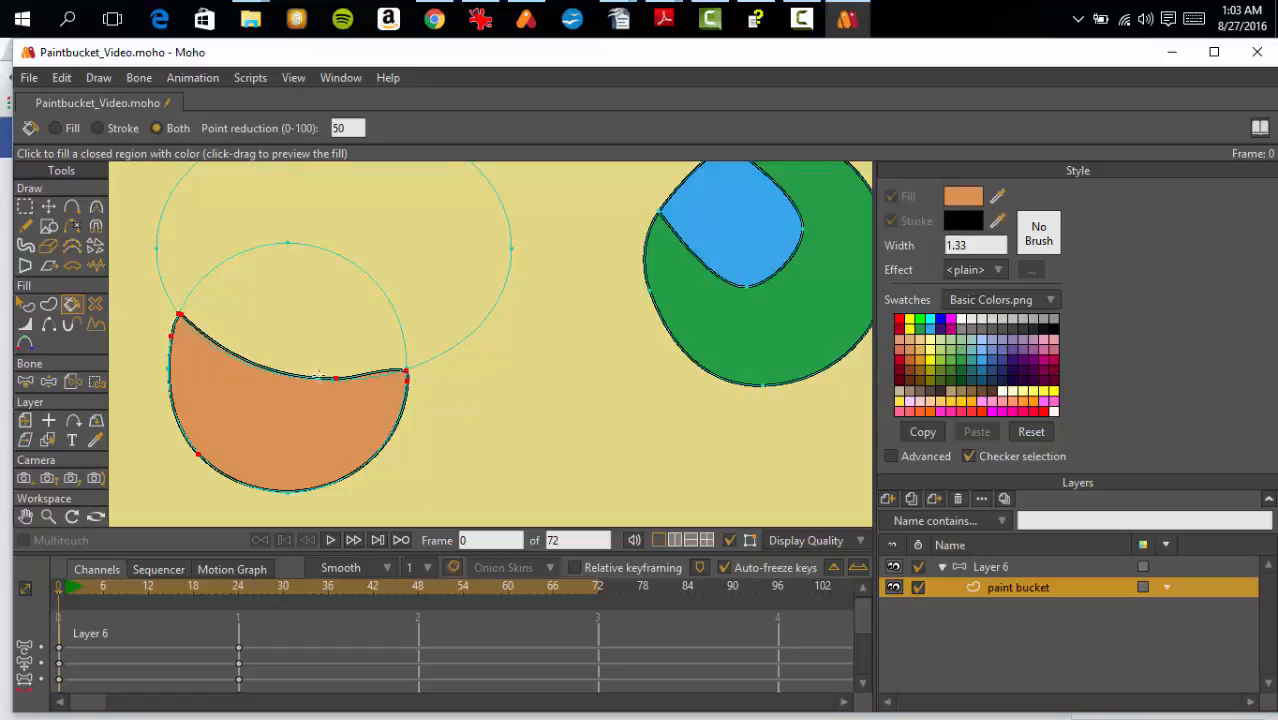
pyautogui.scroll(1, 515, 349)
pyautogui.scroll(-4, 521, 334)
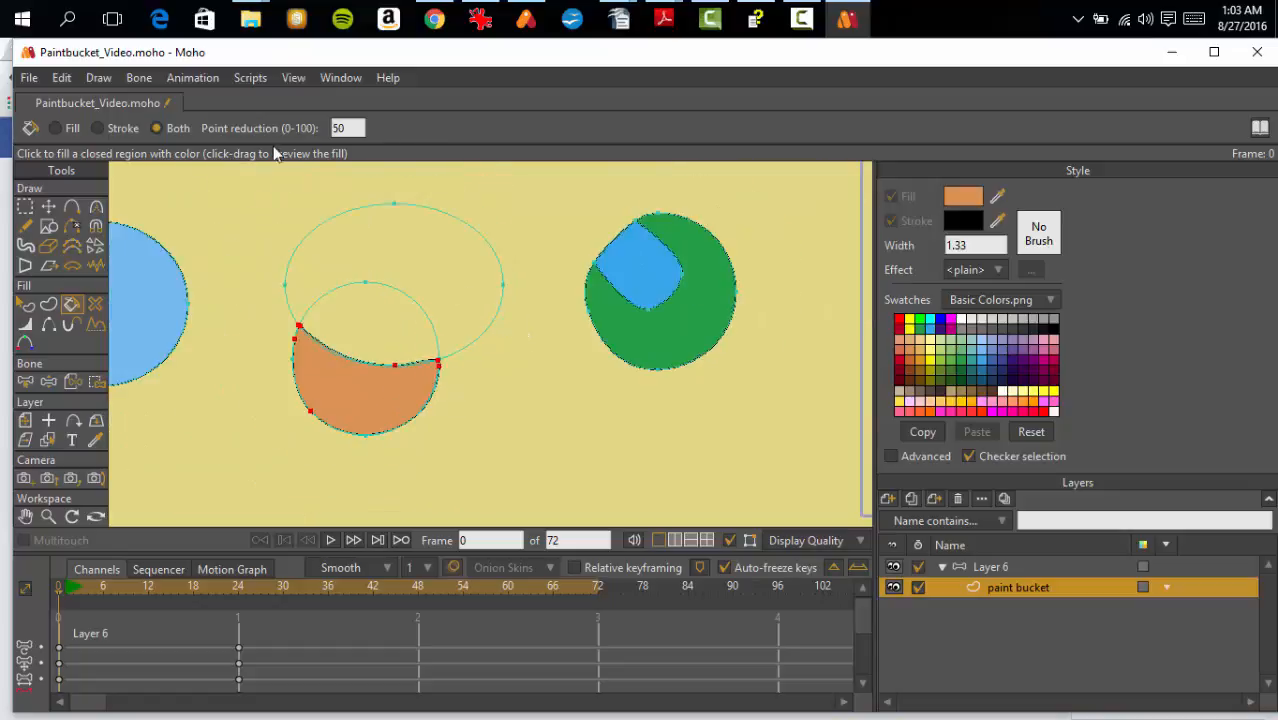
# Step: Try filling the ellipse's upper region orange with point reduction set to 100, and undo that fill
pyautogui.doubleClick(352, 127)
pyautogui.write('100')
pyautogui.click(441, 252)
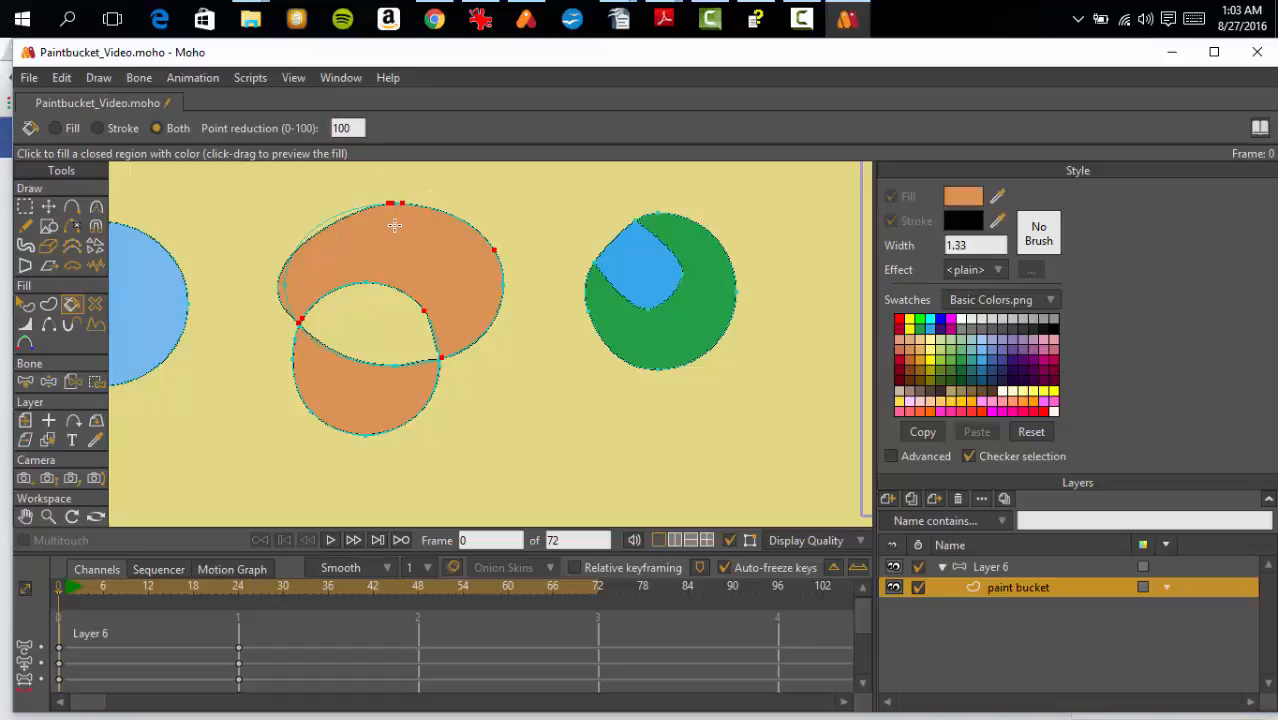
pyautogui.hotkey('ctrl', 'z')
# Step: Set the Paint Bucket's point reduction to 0 and fill the ellipse's upper region outside the circle with orange
pyautogui.click(345, 128)
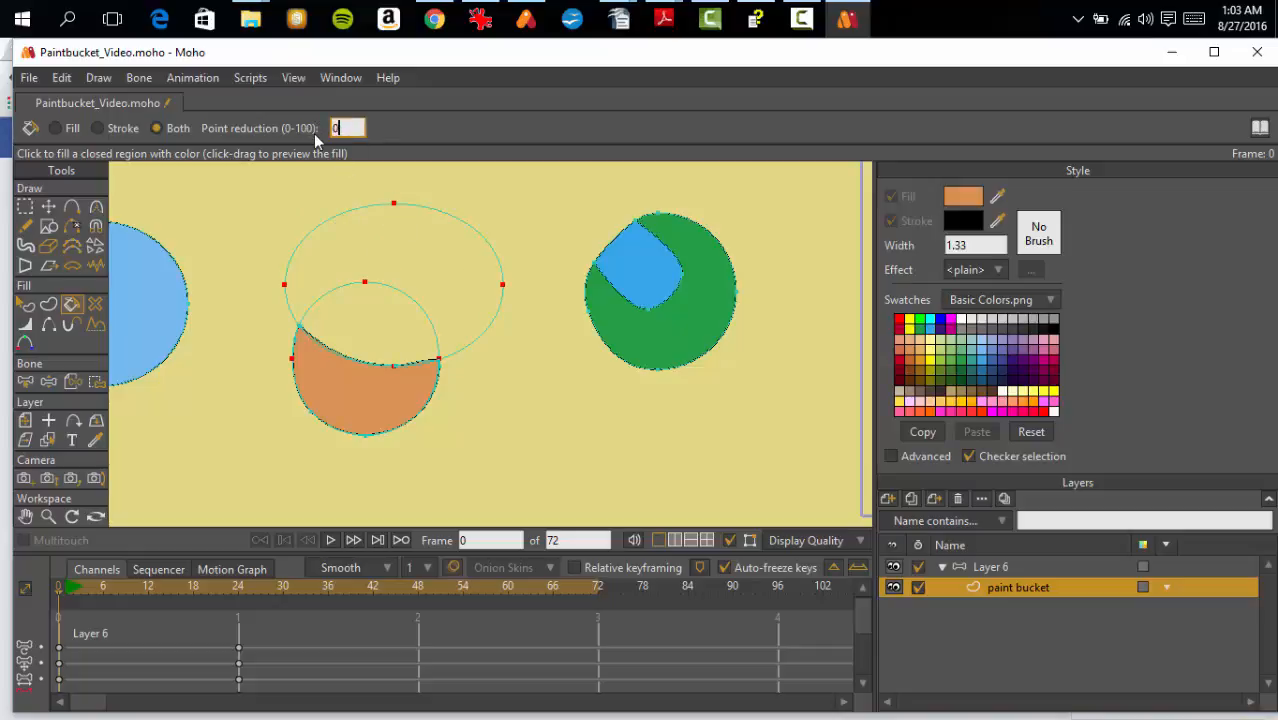
pyautogui.press('Return')
pyautogui.moveTo(456, 286); pyautogui.dragTo(485, 305)
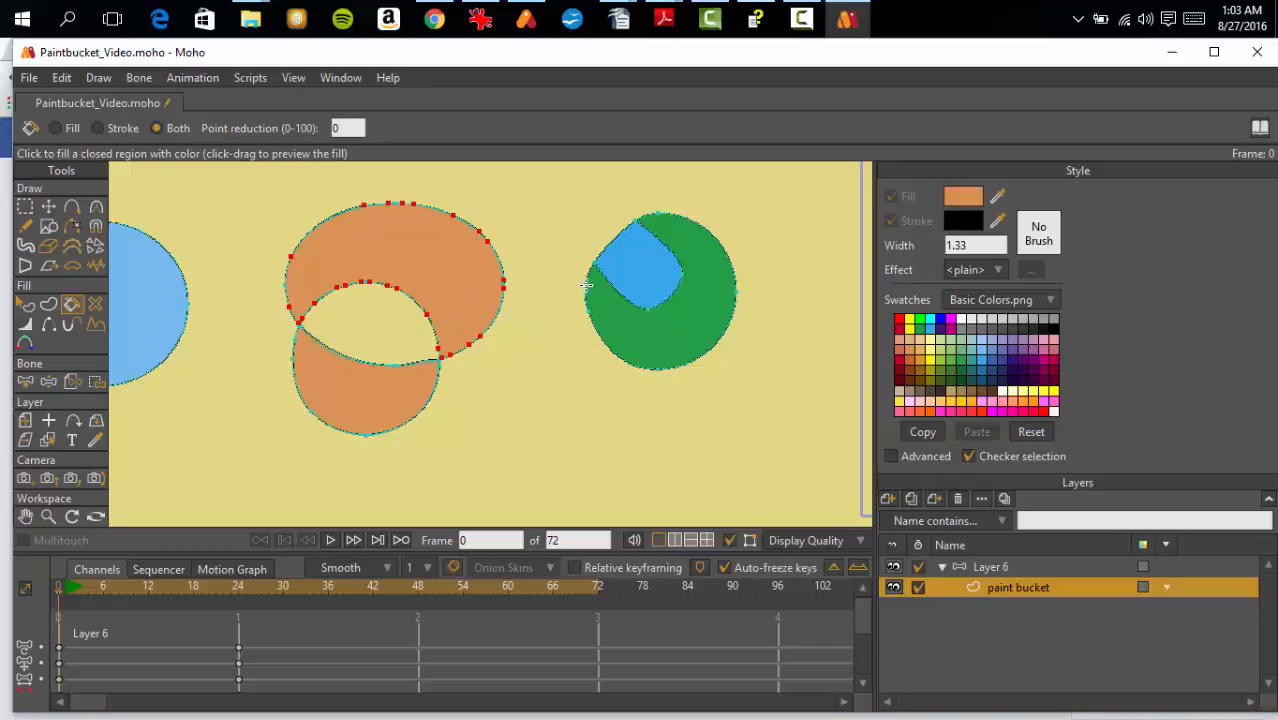
# Step: Examine the upper fill's points and how closely both orange fills follow the outlines around the empty overlap
pyautogui.scroll(3, 582, 283)
pyautogui.moveTo(562, 354); pyautogui.dragTo(675, 417)
pyautogui.scroll(1, 679, 404)
pyautogui.scroll(-2, 679, 398)
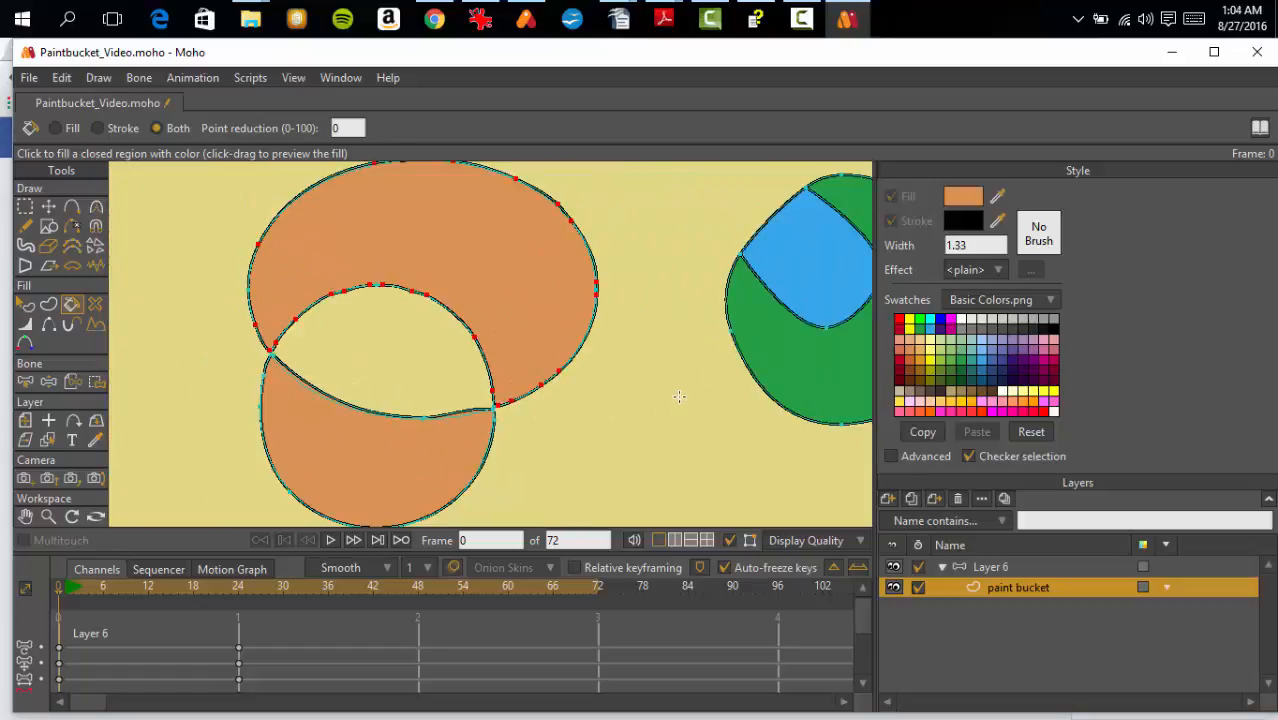
pyautogui.scroll(-1, 650, 290)
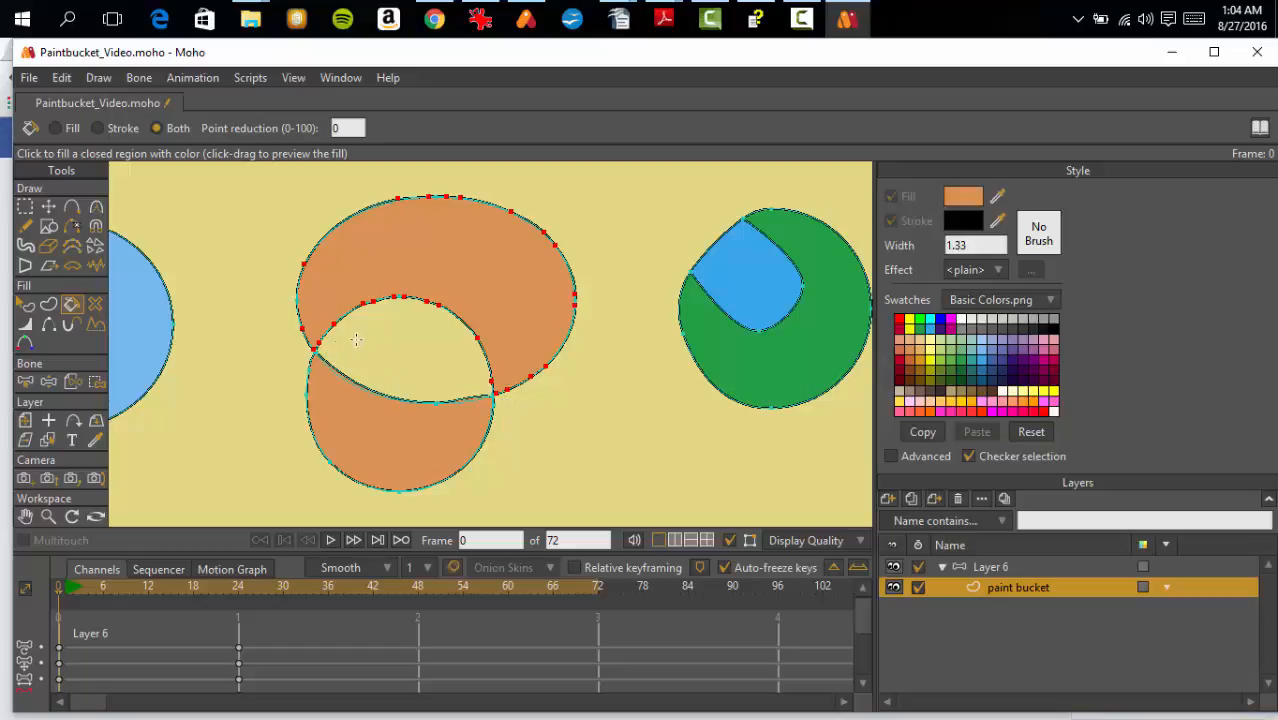
pyautogui.scroll(1, 418, 374)
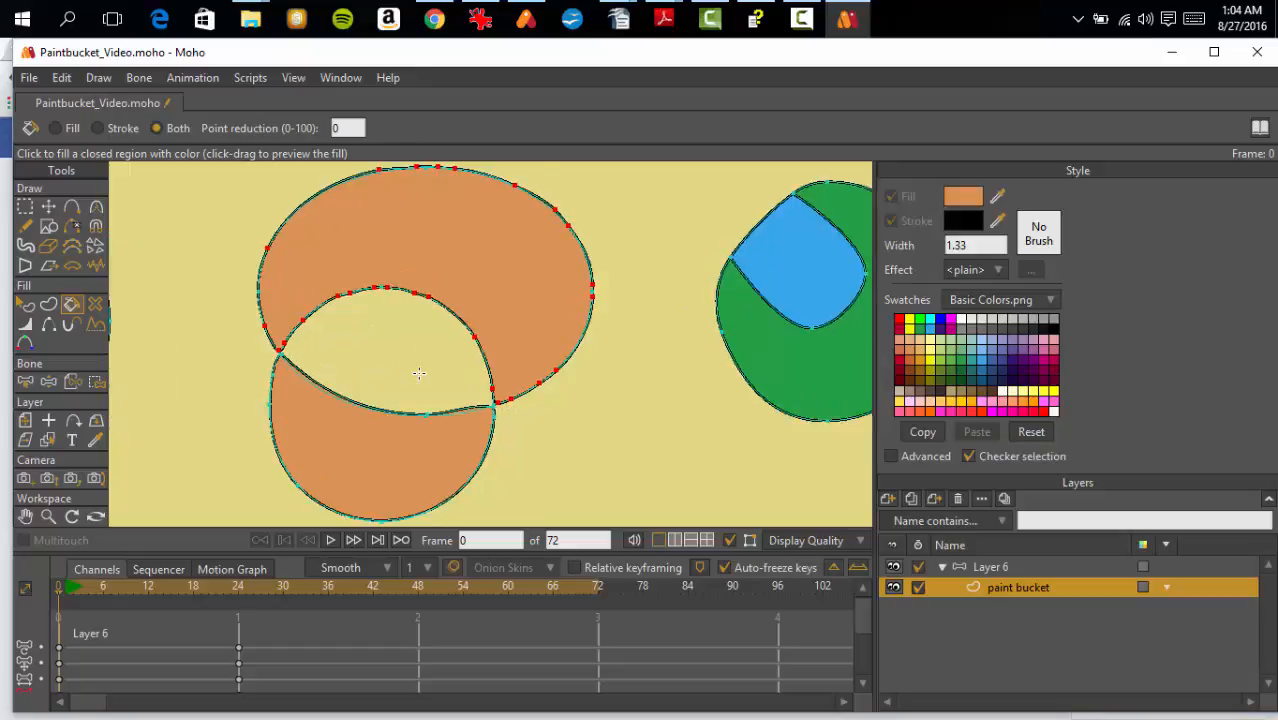
pyautogui.scroll(1, 418, 374)
pyautogui.scroll(-2, 418, 374)
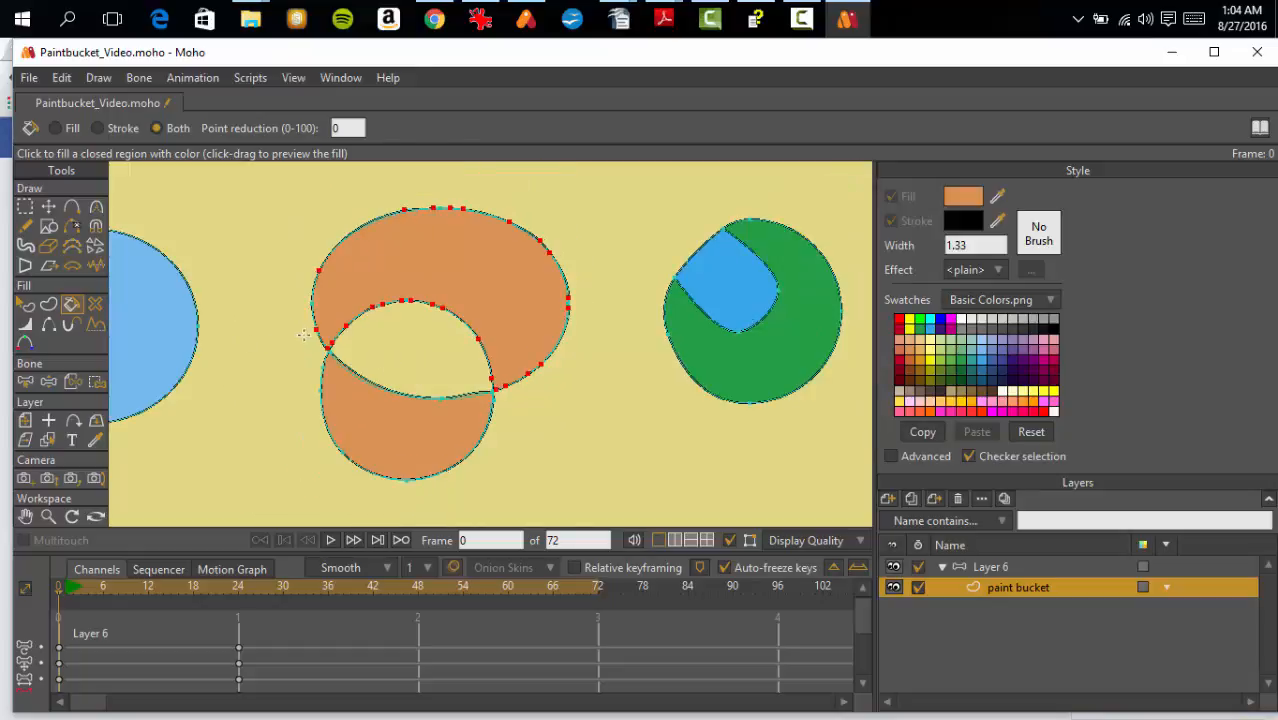